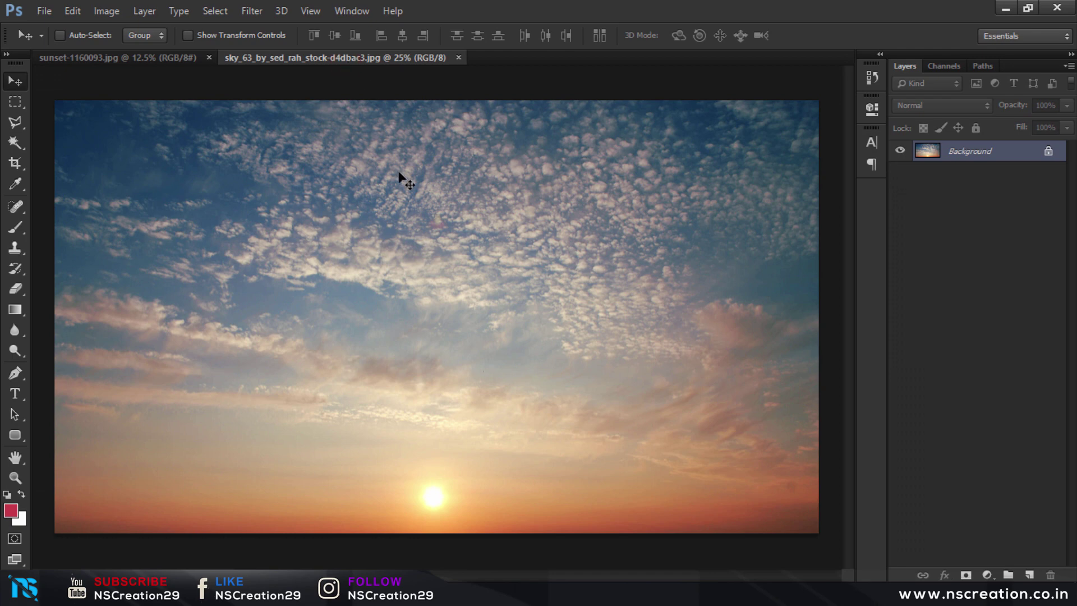
- Drag the sky photo into the portrait as Layer 1 and flip it horizontally
click(401, 174)
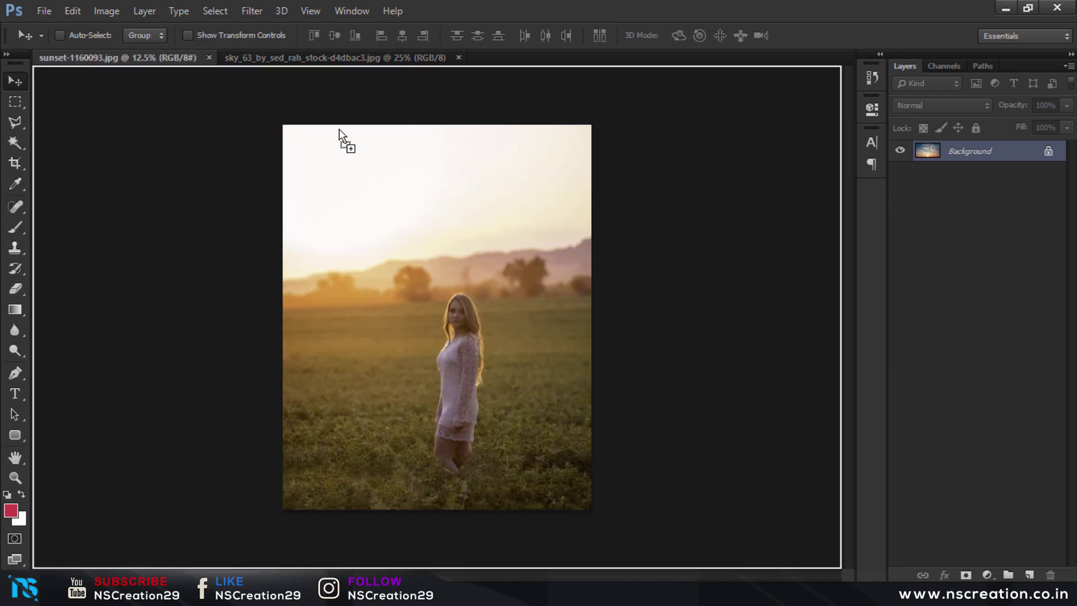
drag(177, 67, 449, 213)
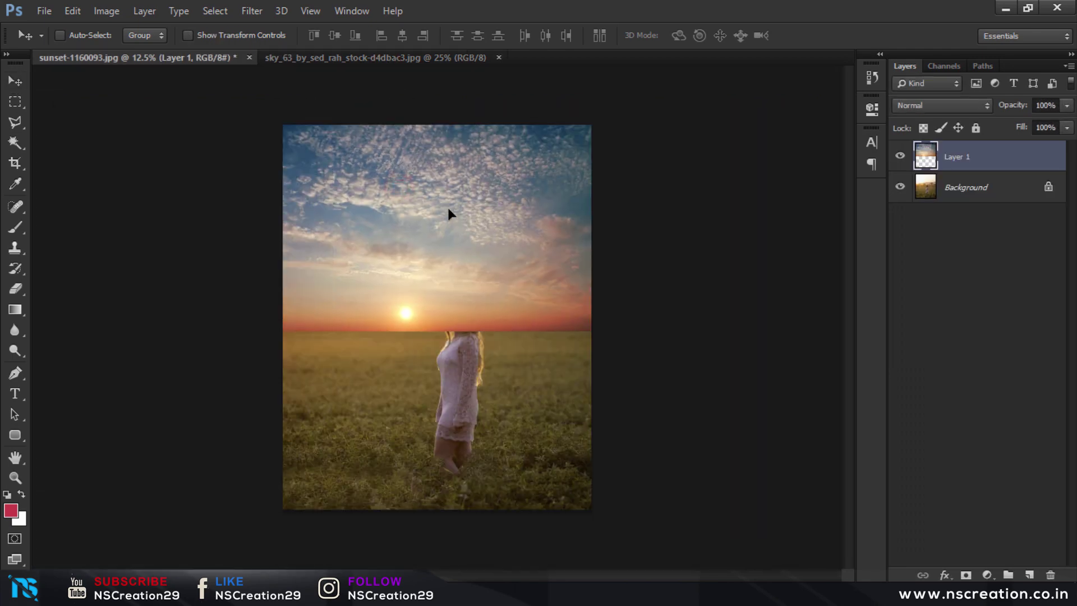
key(ctrl+t)
right_click(448, 210)
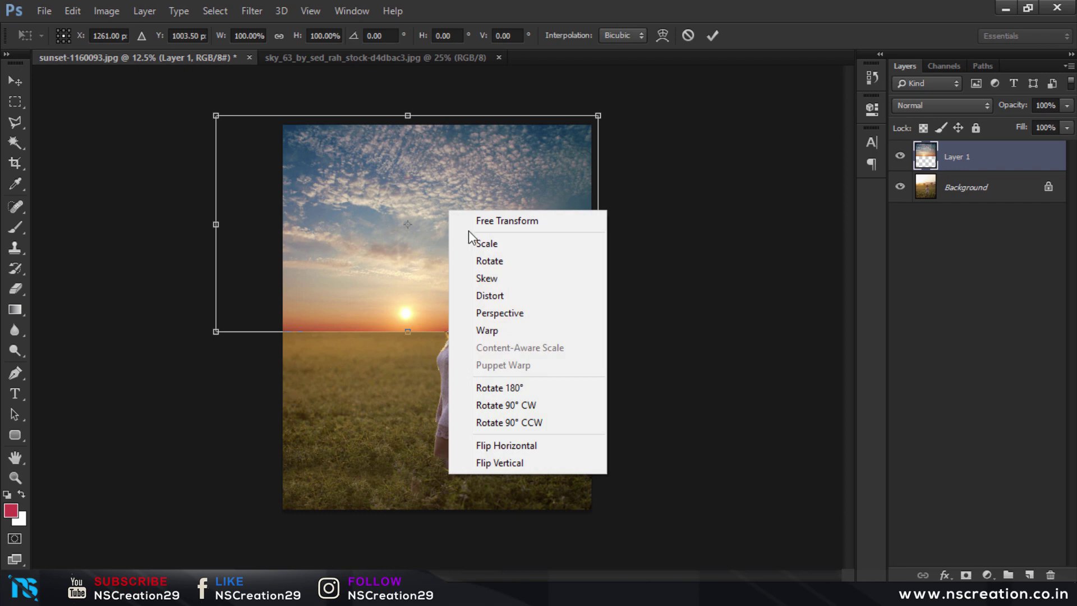
click(537, 441)
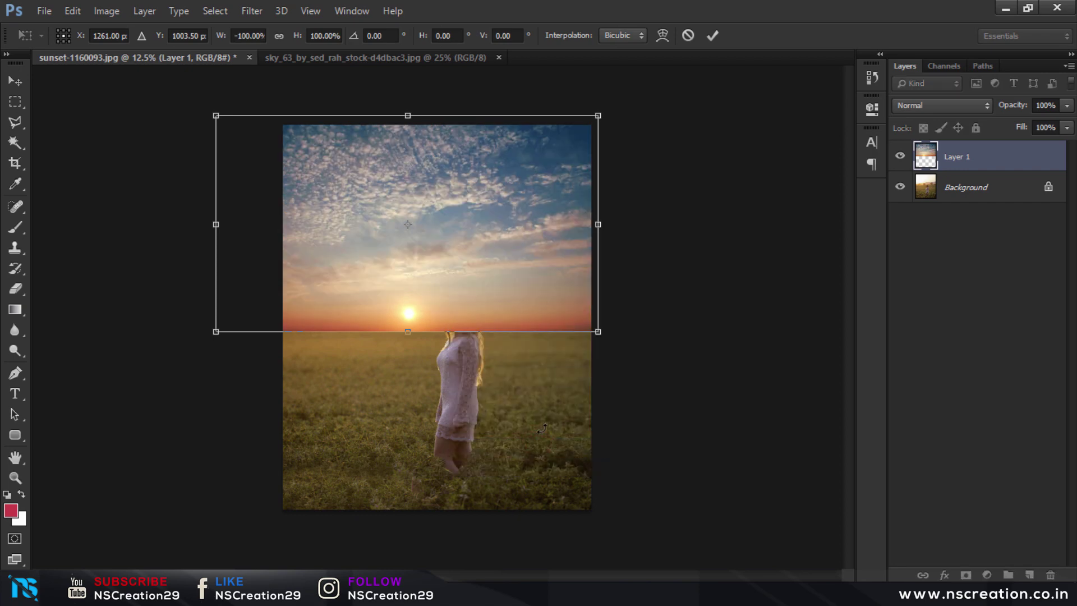
- Enlarge the sky to 131.33%, position it above the horizon, and commit the transform
mouse_move(515, 258)
mouse_down()
mouse_move(509, 171)
mouse_move(523, 202)
mouse_up()
drag(596, 269, 655, 301)
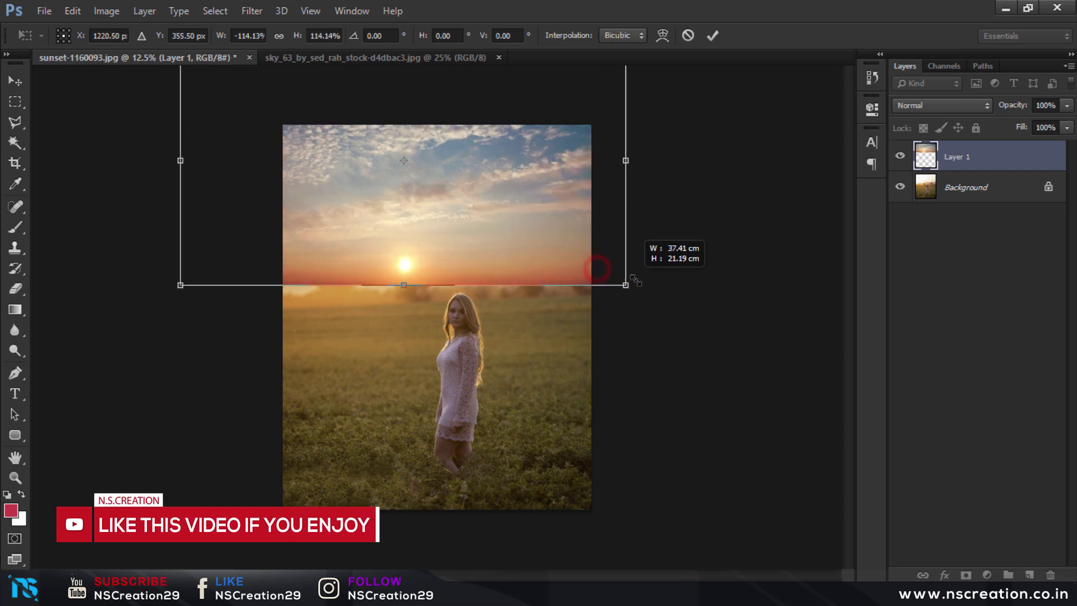
mouse_move(609, 264)
mouse_down()
mouse_move(574, 266)
mouse_move(553, 290)
mouse_up()
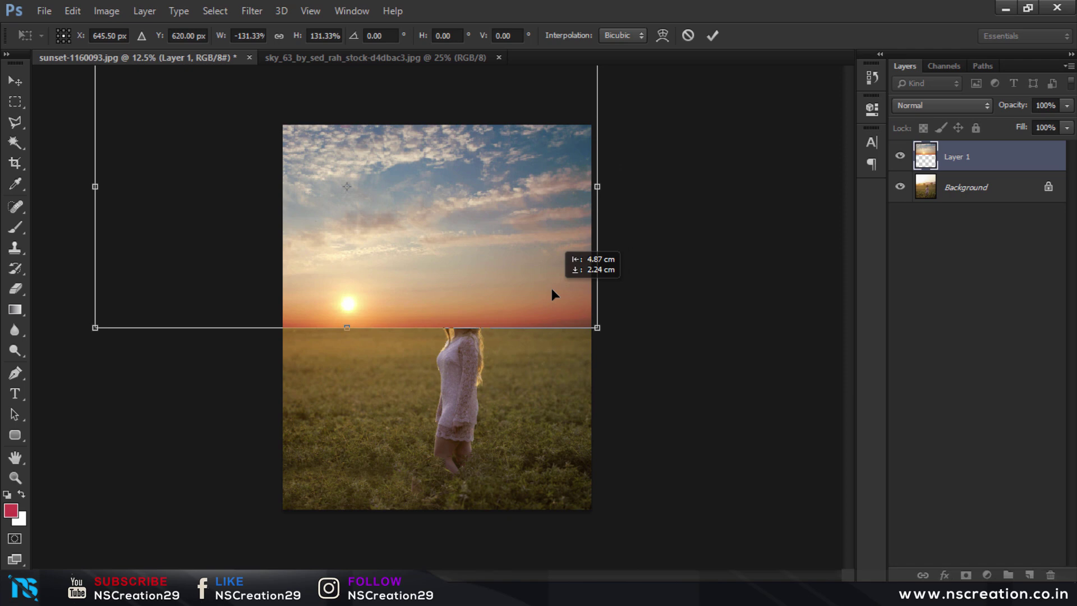
drag(551, 288, 549, 289)
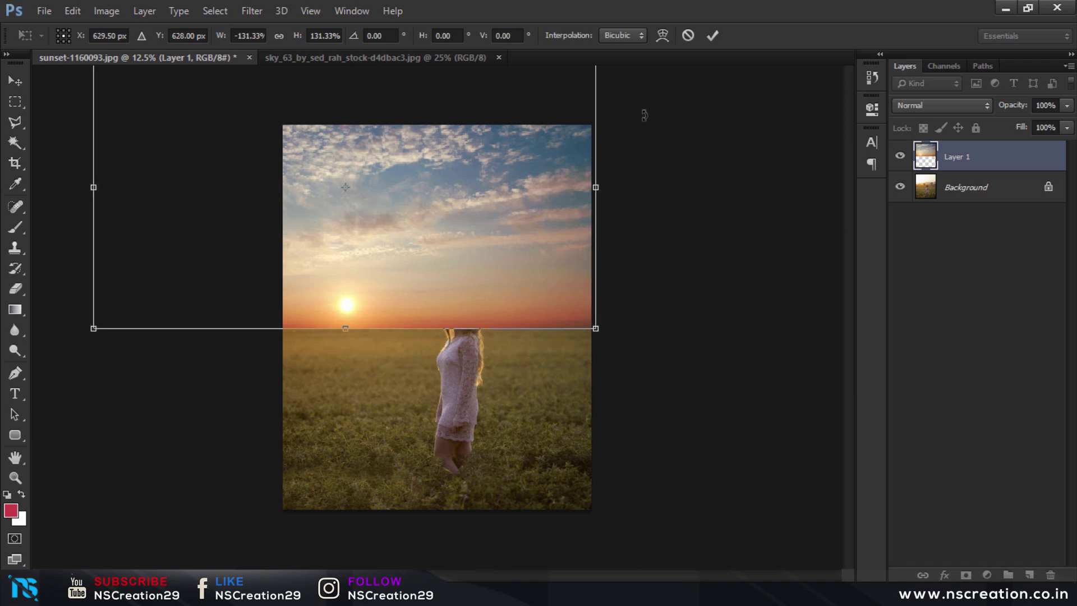
click(710, 37)
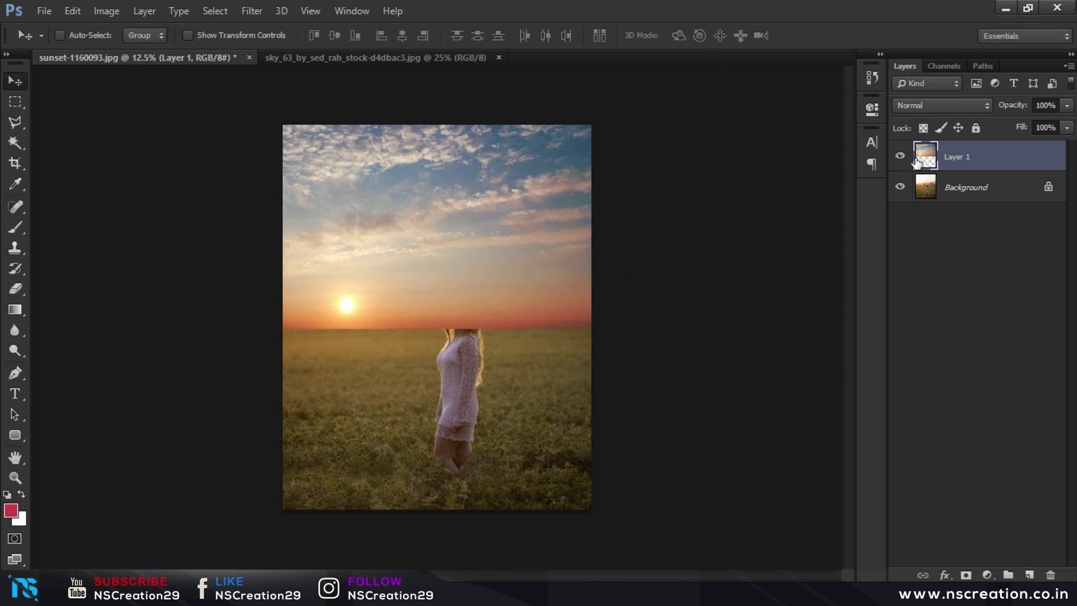
- With Layer 1 hidden, Magic Wand-select the bright sky on the Background down to the horizon
click(901, 156)
click(923, 187)
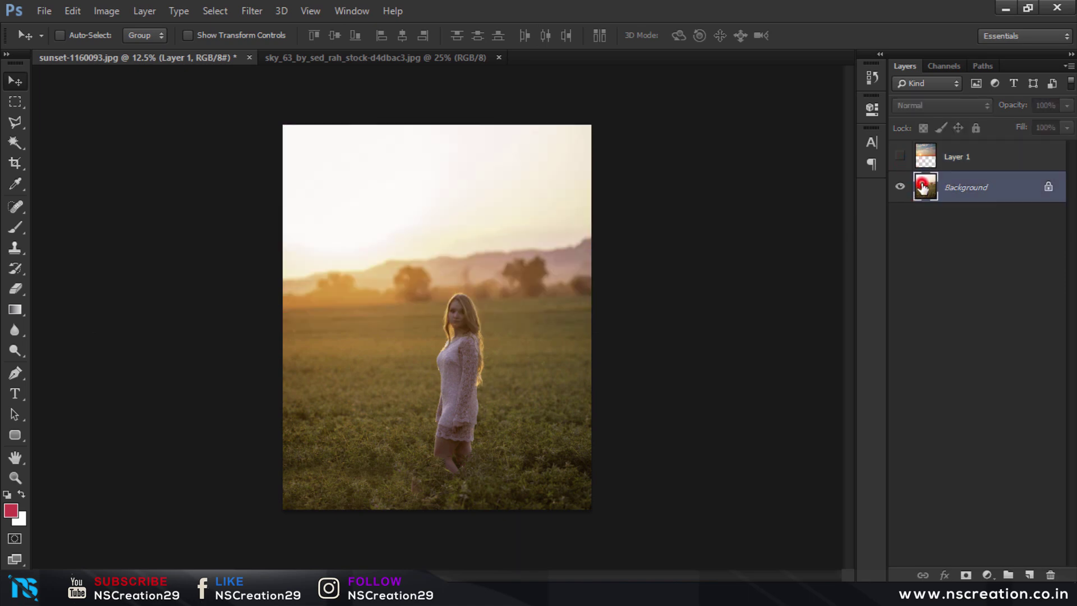
click(11, 143)
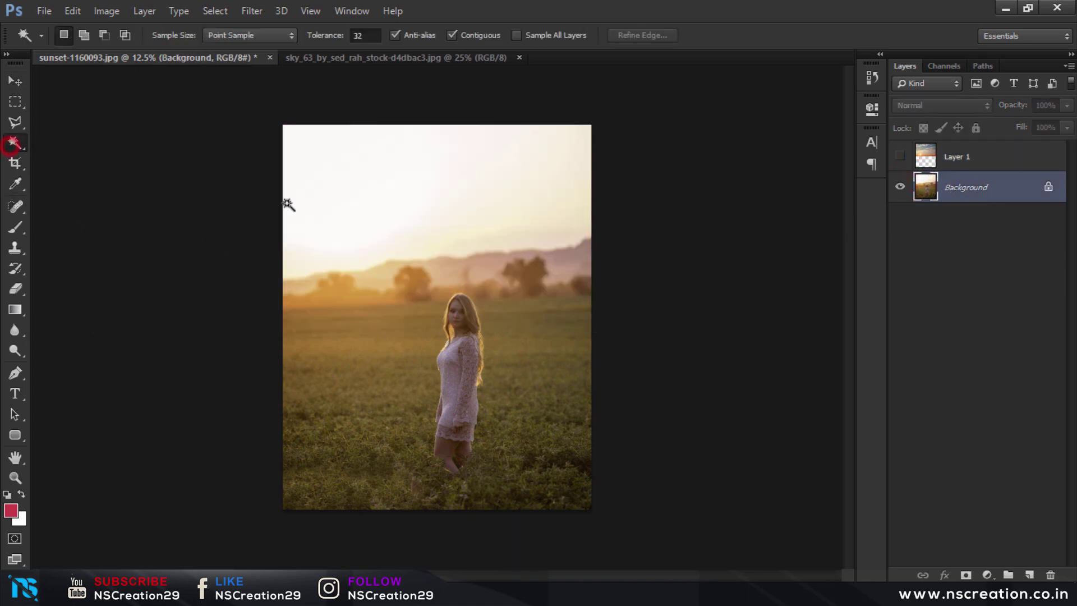
click(291, 203)
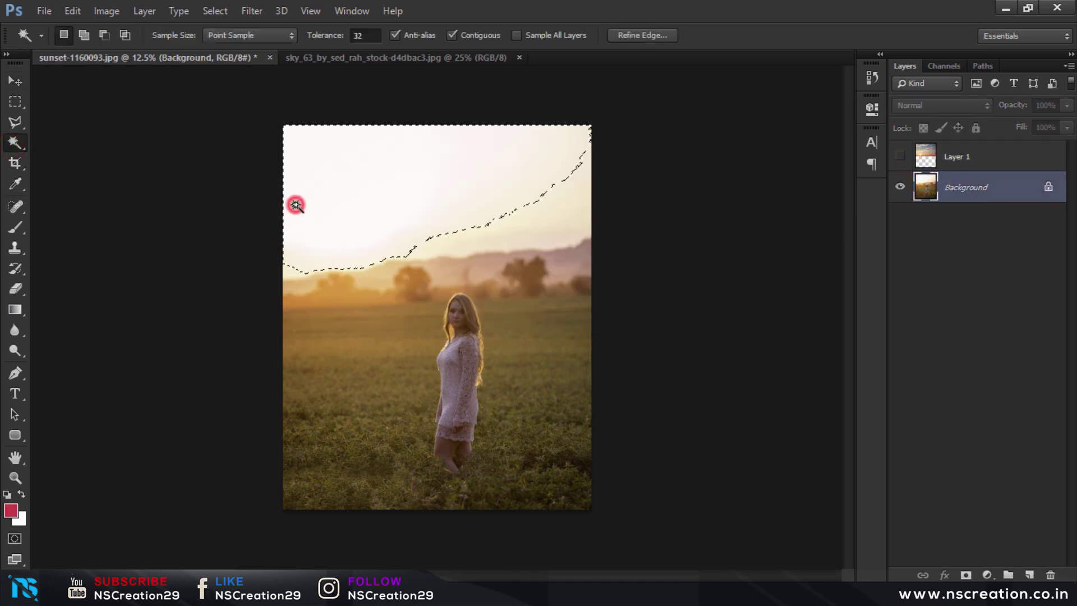
shift+click(290, 273)
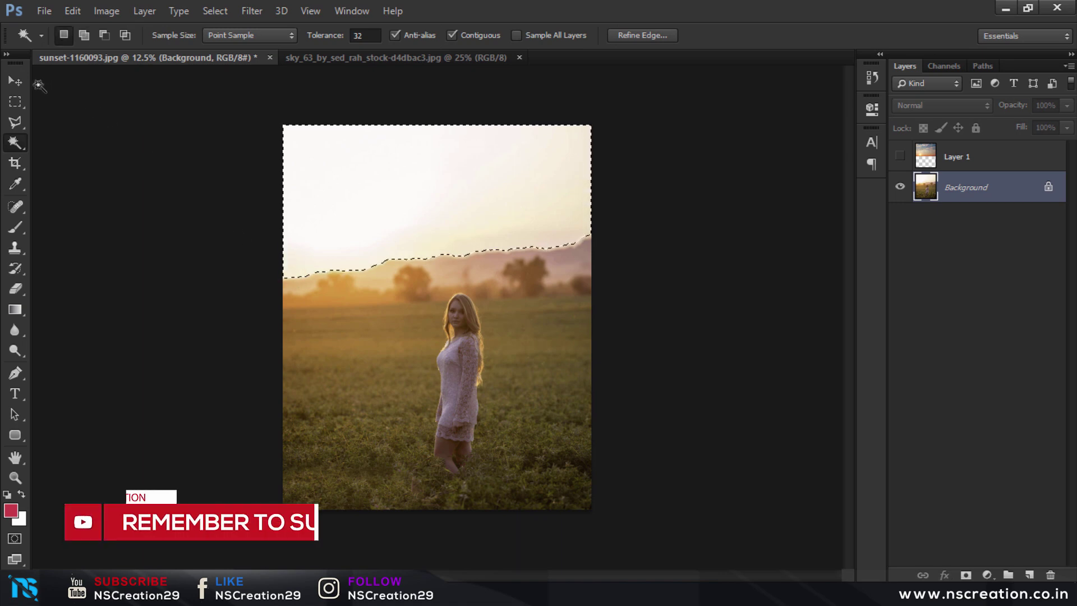
click(17, 81)
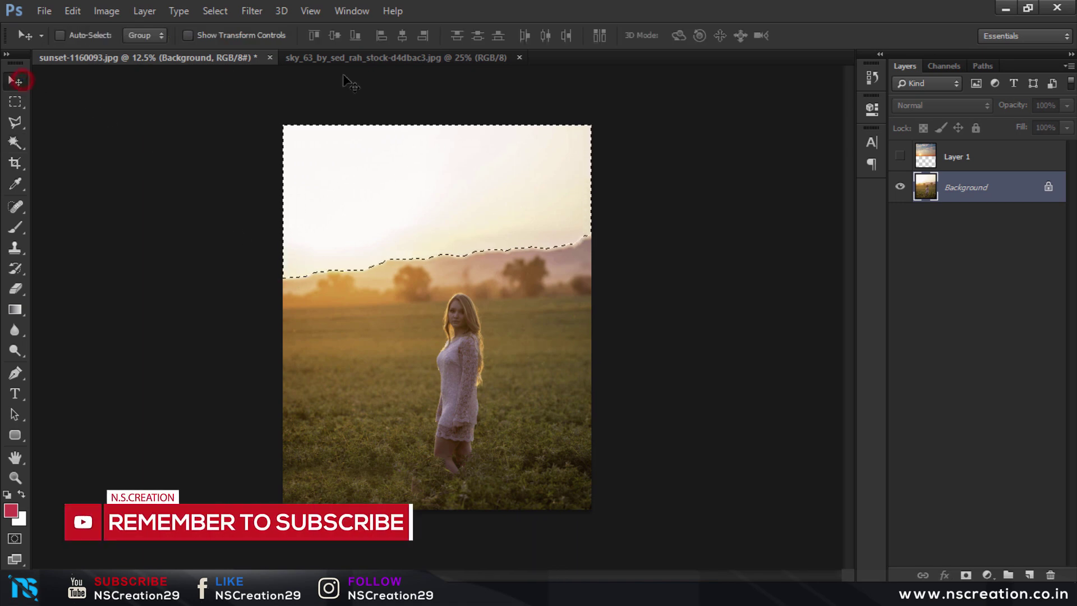
- Mask Layer 1 to the sky selection, unlink the mask, and reposition the sky image upward
click(900, 155)
click(945, 157)
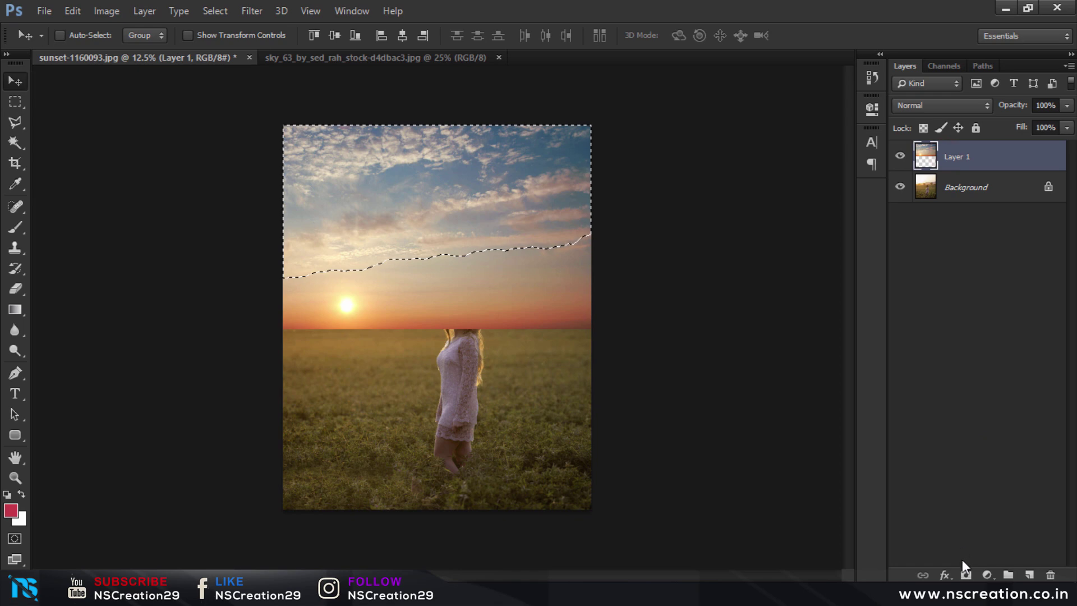
click(966, 574)
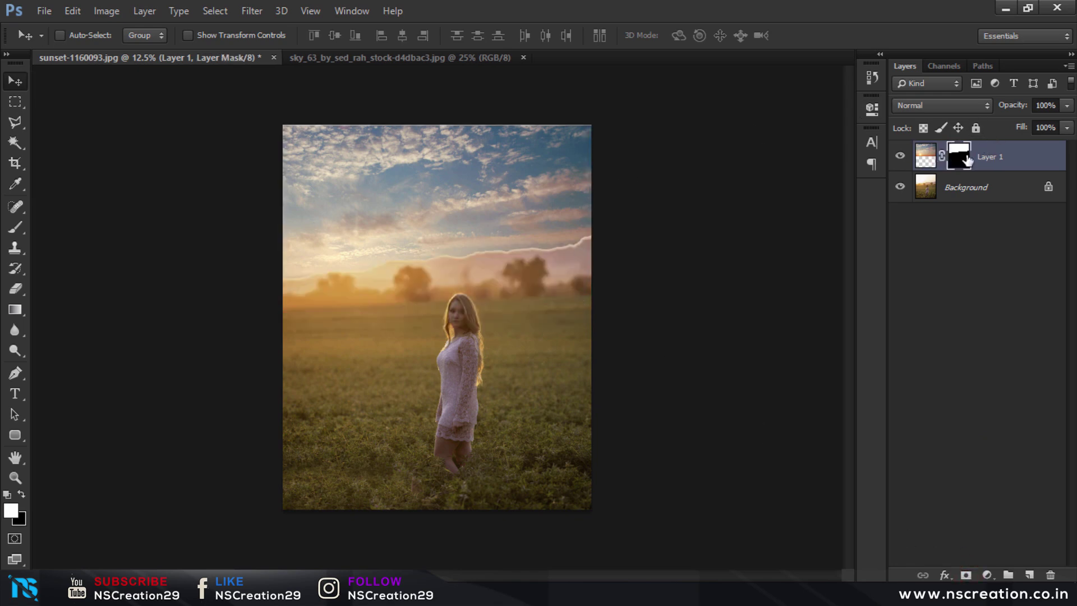
click(941, 155)
click(926, 155)
mouse_move(680, 180)
mouse_down()
mouse_move(679, 163)
mouse_move(713, 173)
mouse_up()
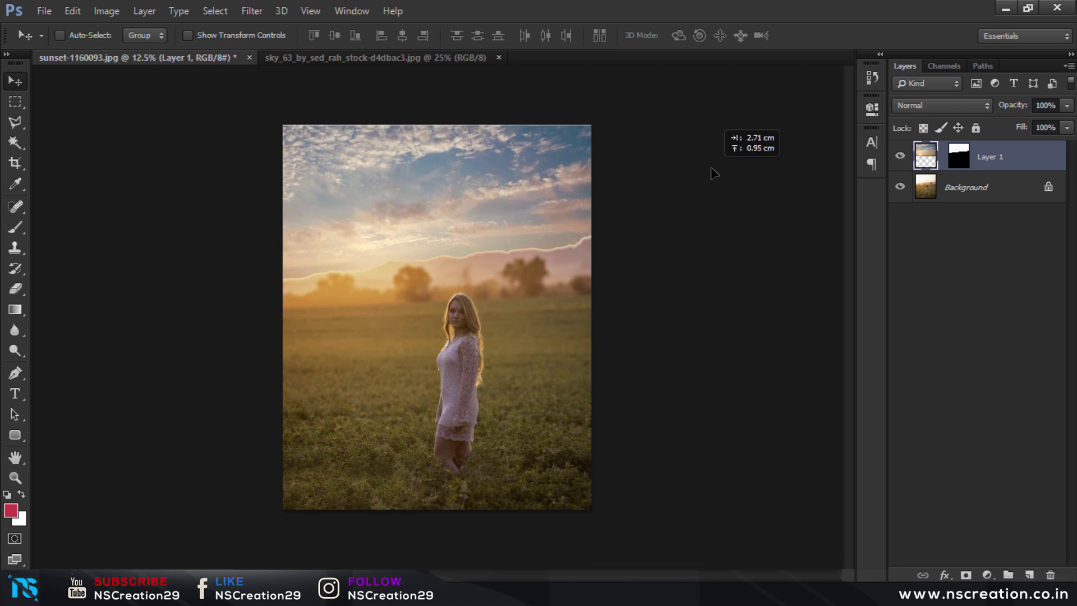
drag(711, 169, 708, 168)
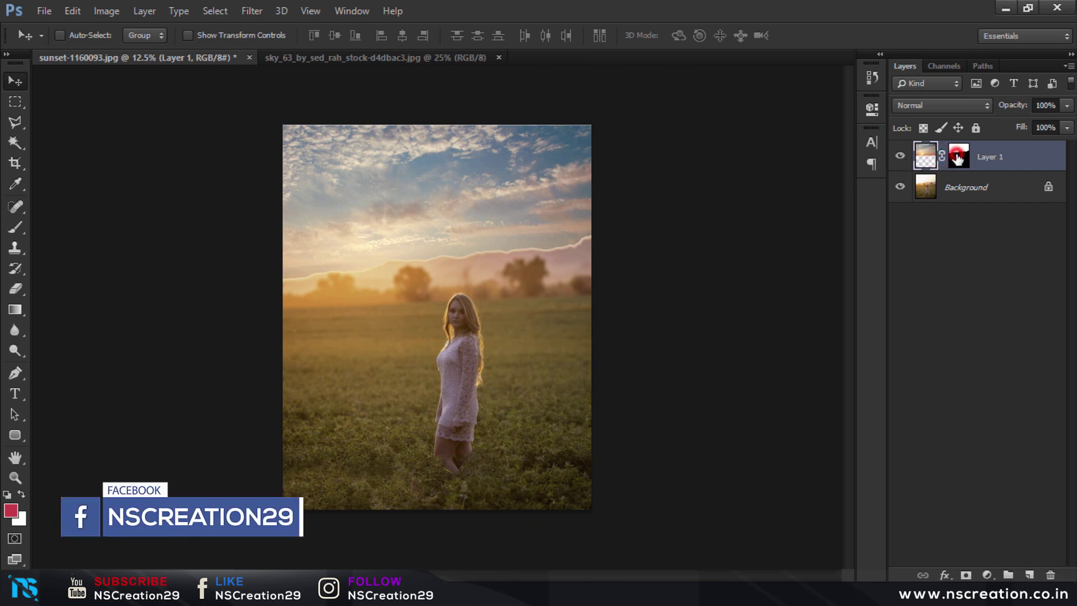
- Feather the Layer 1 mask to about 23.4 px for a soft blend
double_click(952, 160)
drag(701, 251, 730, 254)
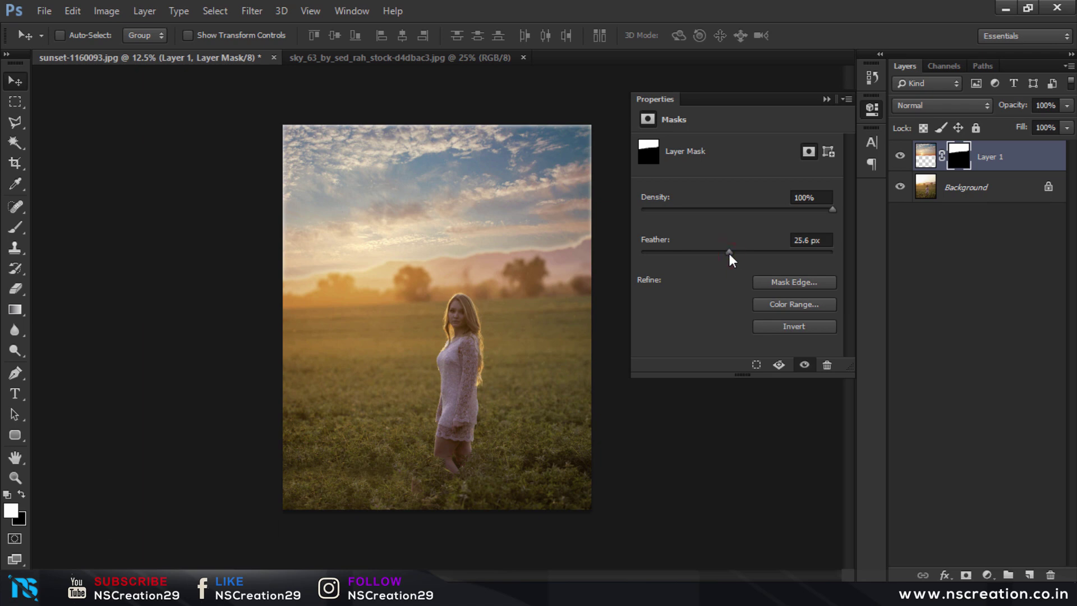
drag(729, 253, 728, 253)
click(836, 101)
- Scale the sky image behind its mask to 105.76% and commit
click(926, 155)
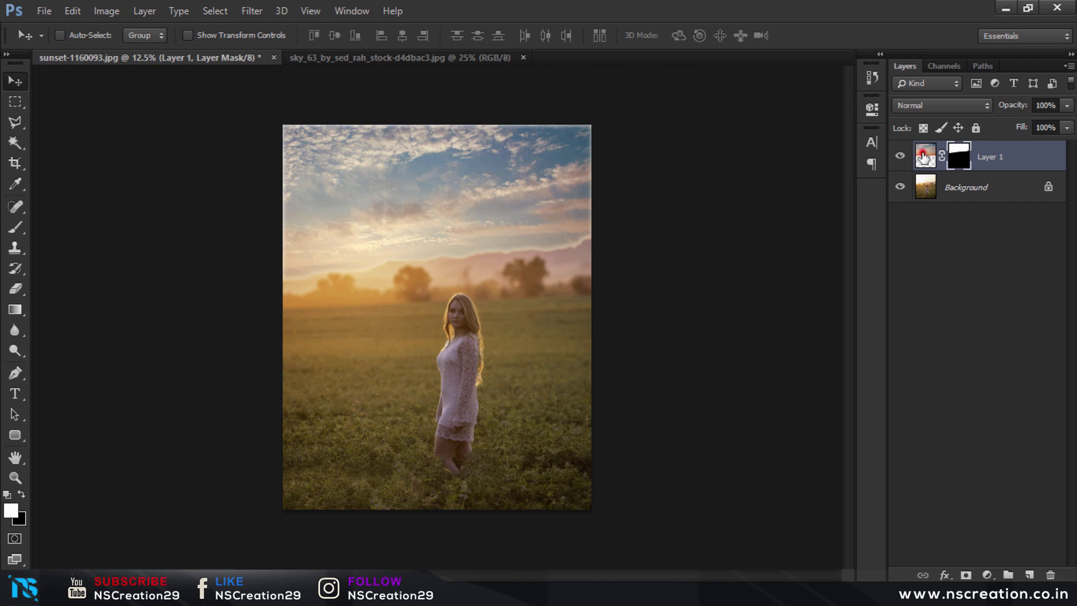
key(ctrl+t)
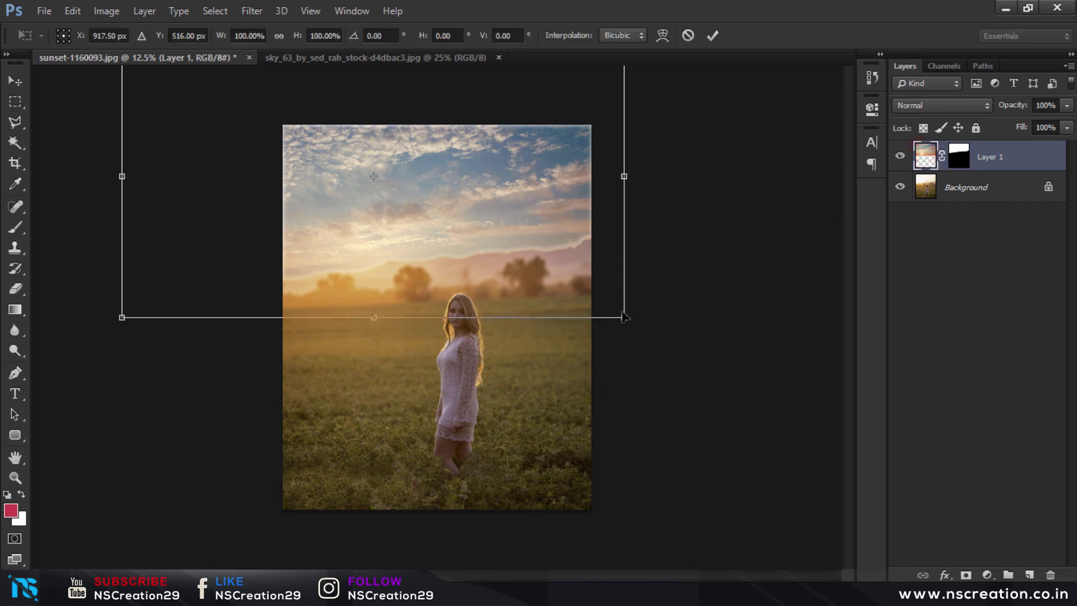
drag(624, 318, 634, 323)
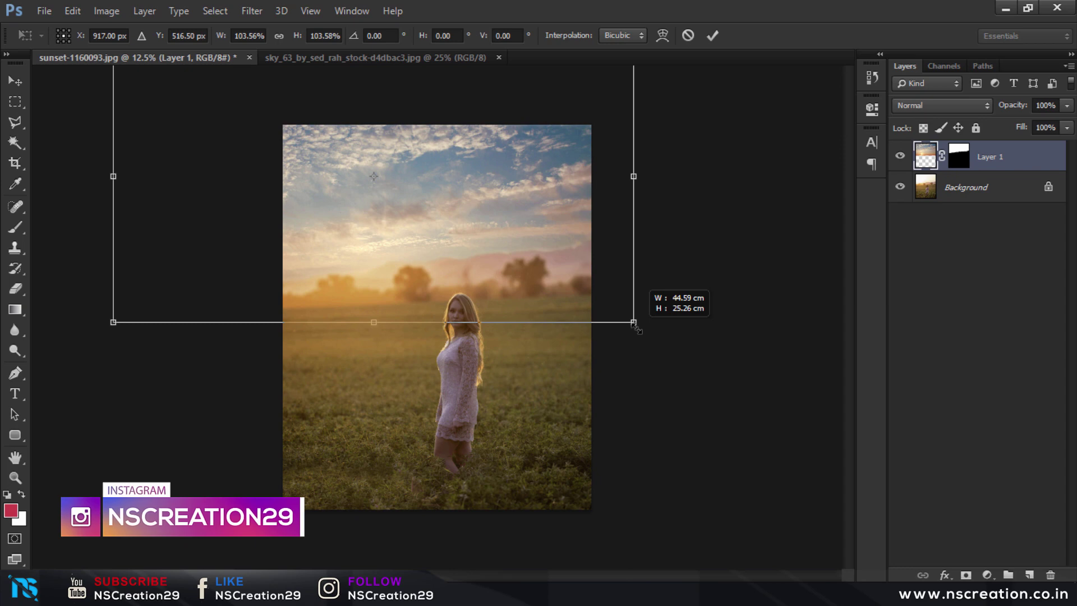
click(635, 324)
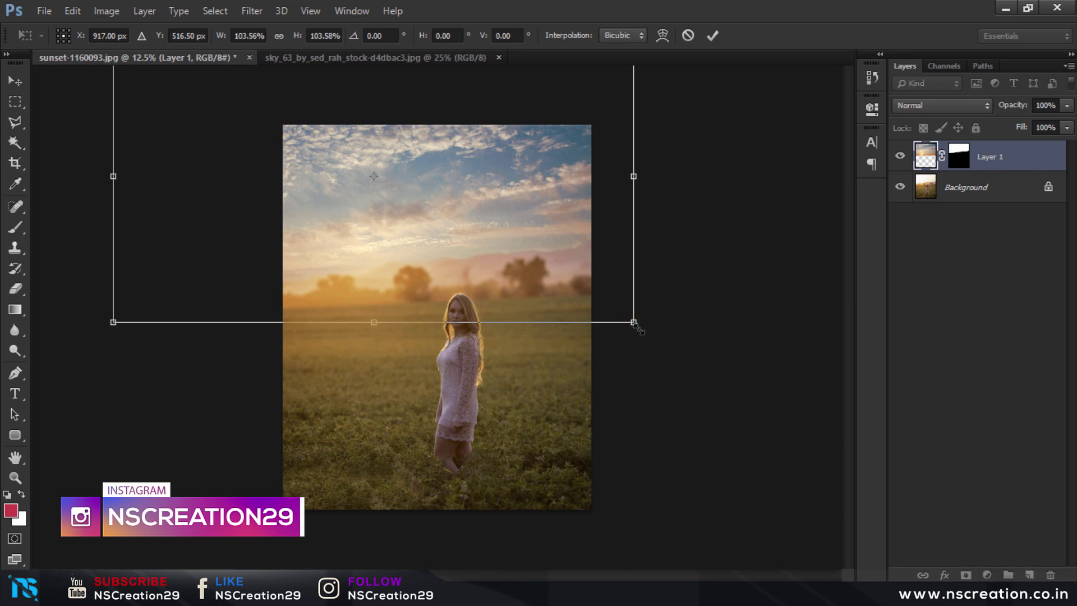
drag(635, 324, 639, 327)
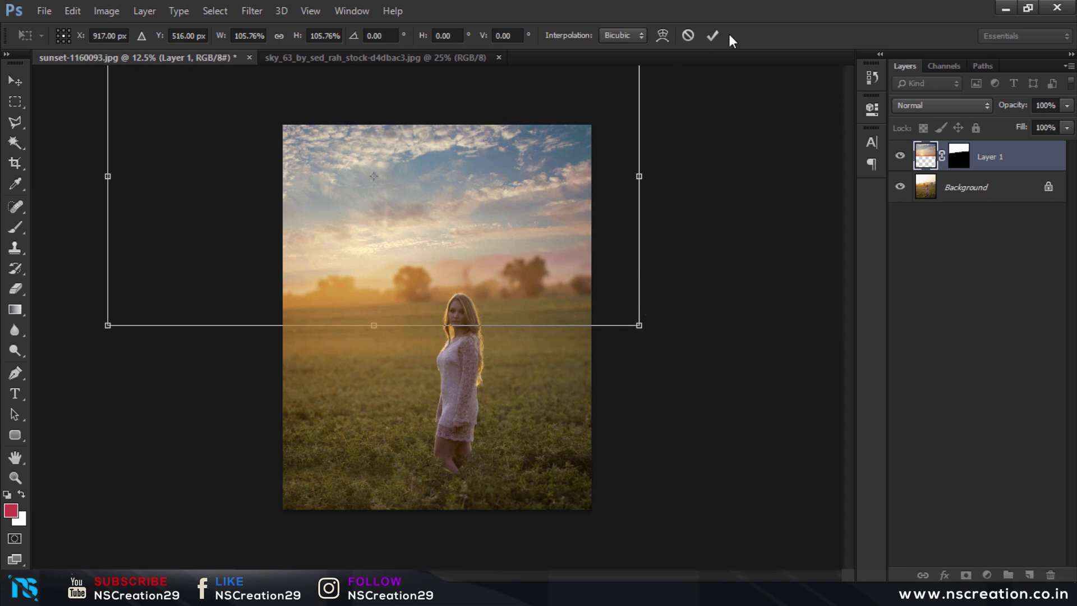
click(711, 35)
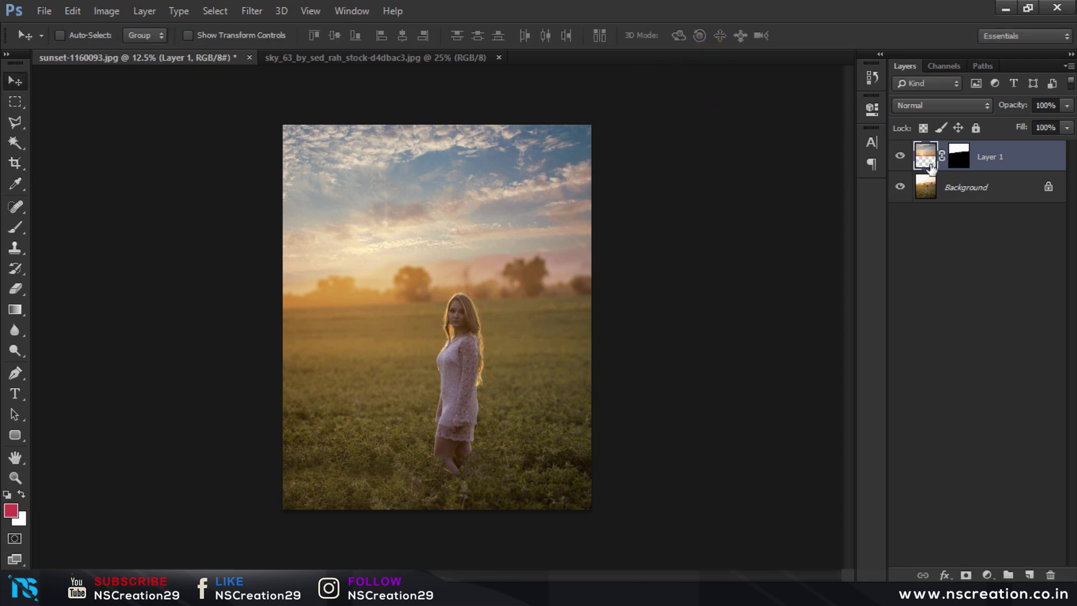
- Add a Curves 1 adjustment above the Background that gently brightens the midtones
click(920, 185)
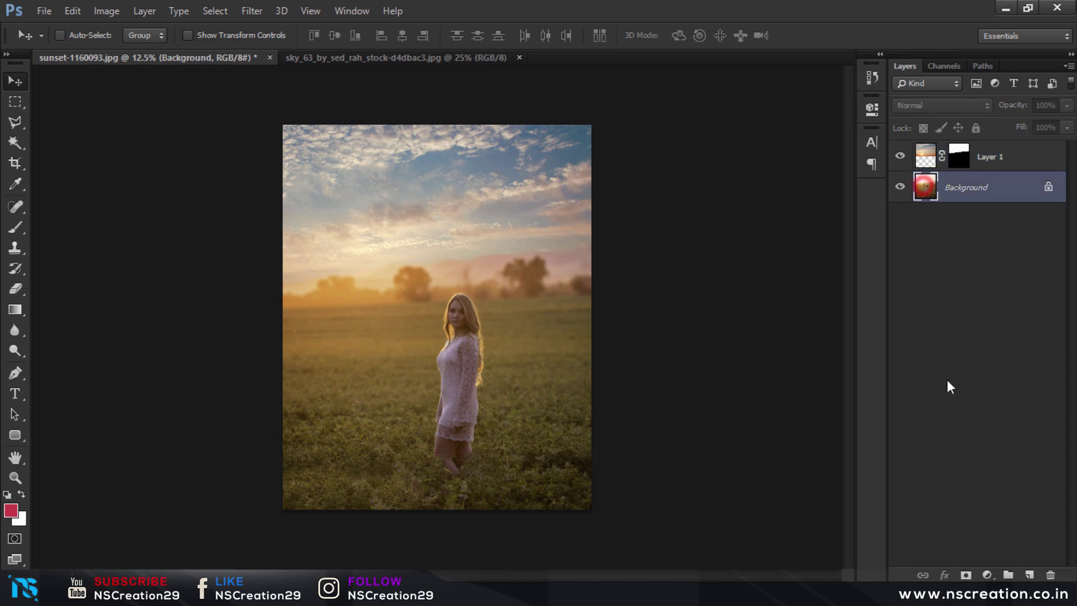
click(992, 575)
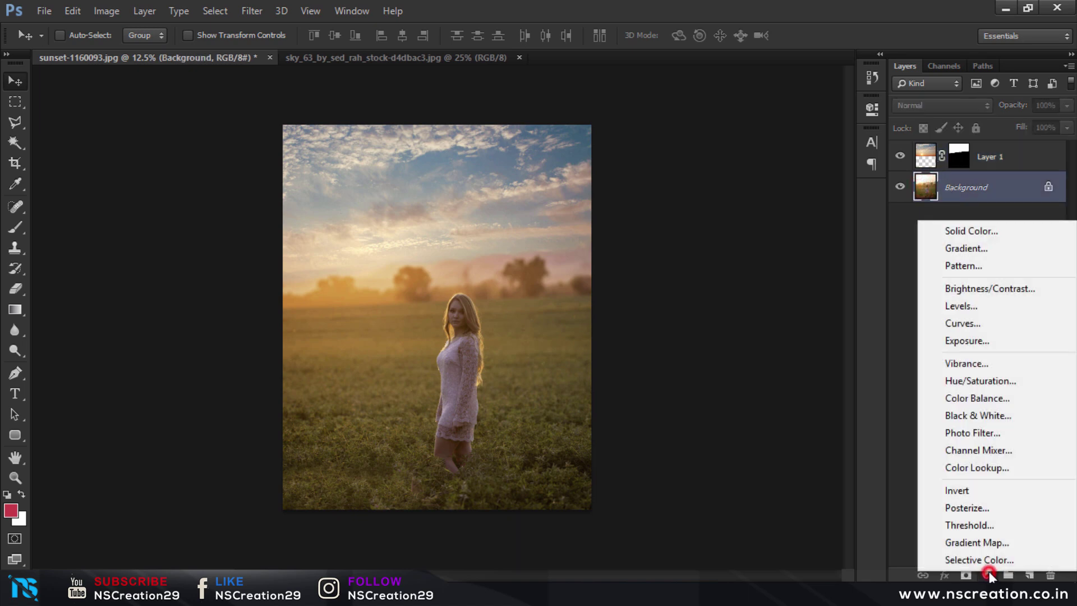
click(969, 322)
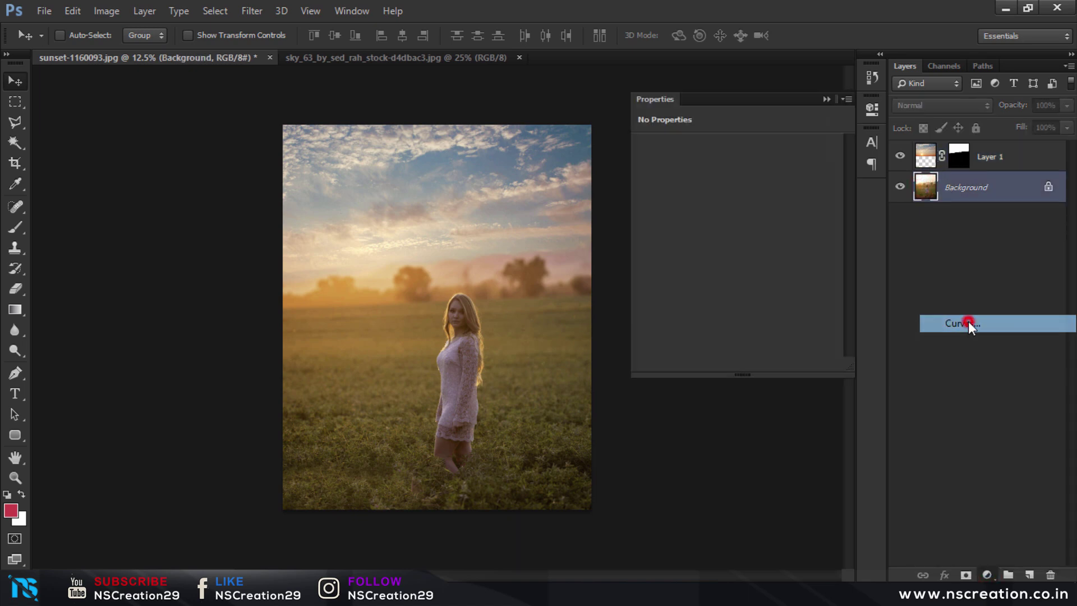
drag(750, 263, 744, 258)
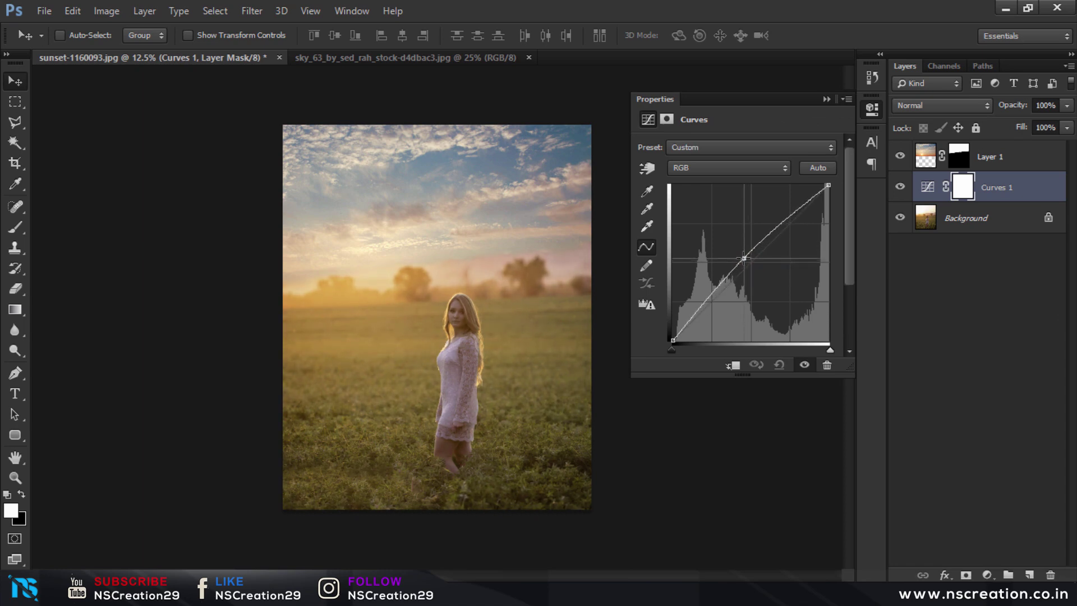
- Toggle Curves 1 off and on to compare, then make Layer 1 active
click(827, 100)
click(901, 188)
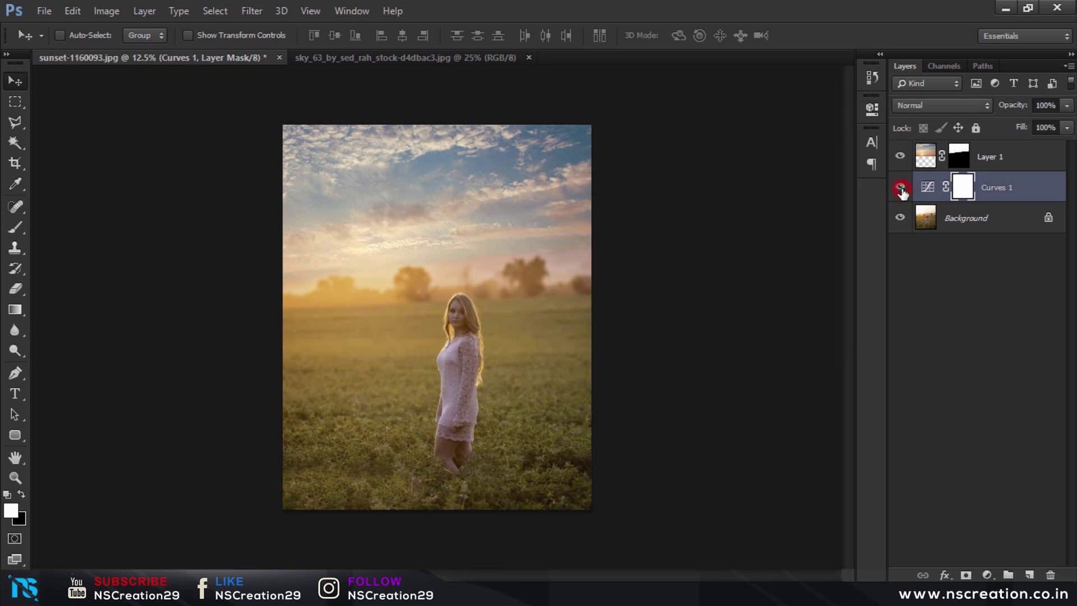
click(900, 188)
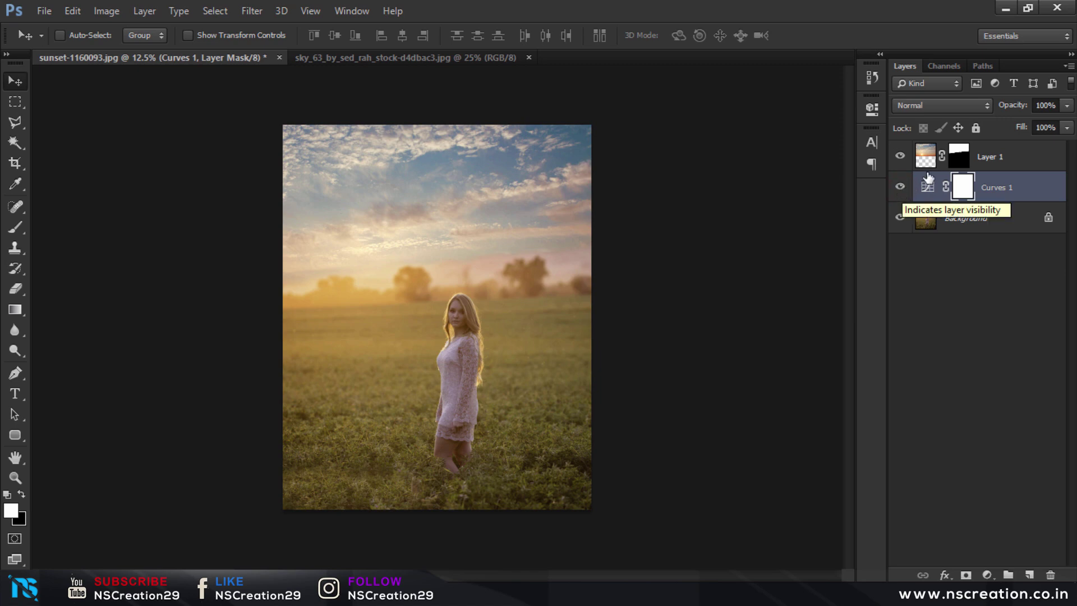
click(926, 156)
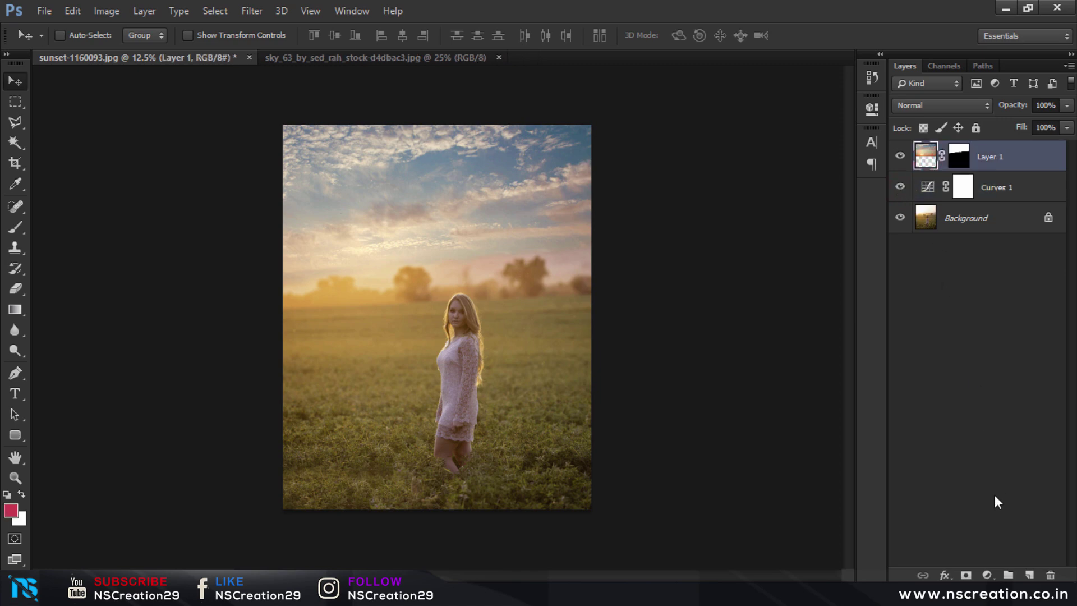
- Add a Curves 2 clipped to Layer 1, brighten the sky's highlights, and toggle it to compare
click(987, 575)
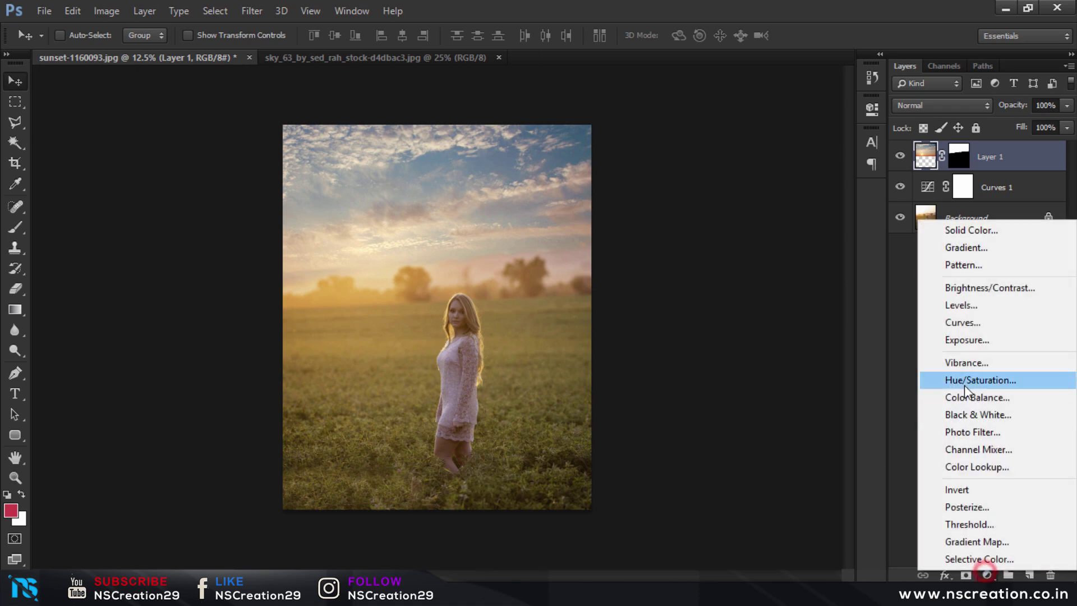
click(963, 324)
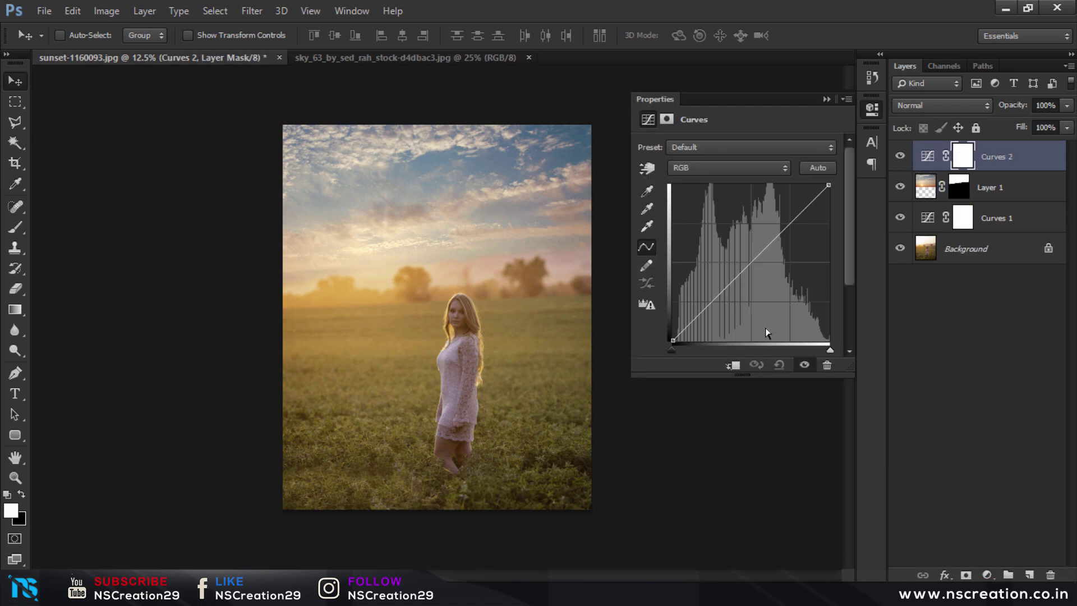
click(733, 366)
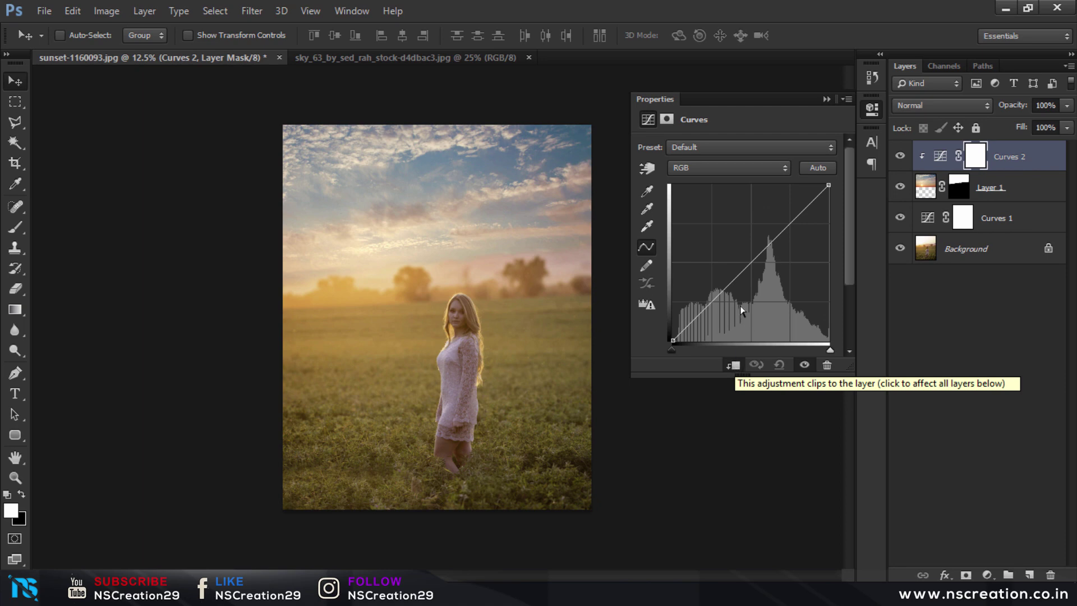
drag(752, 263, 758, 264)
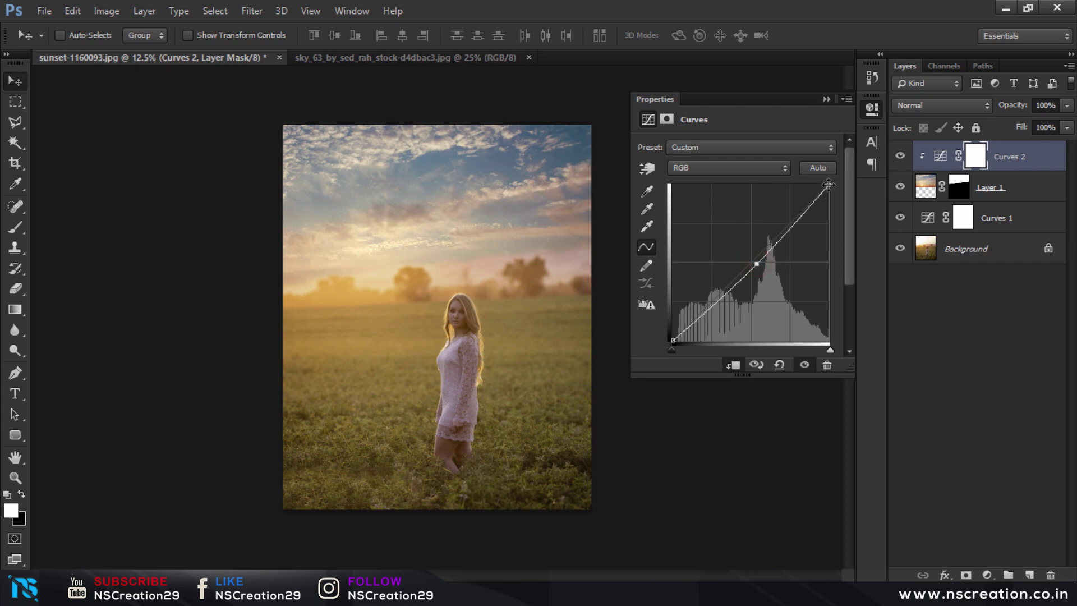
drag(829, 185, 818, 185)
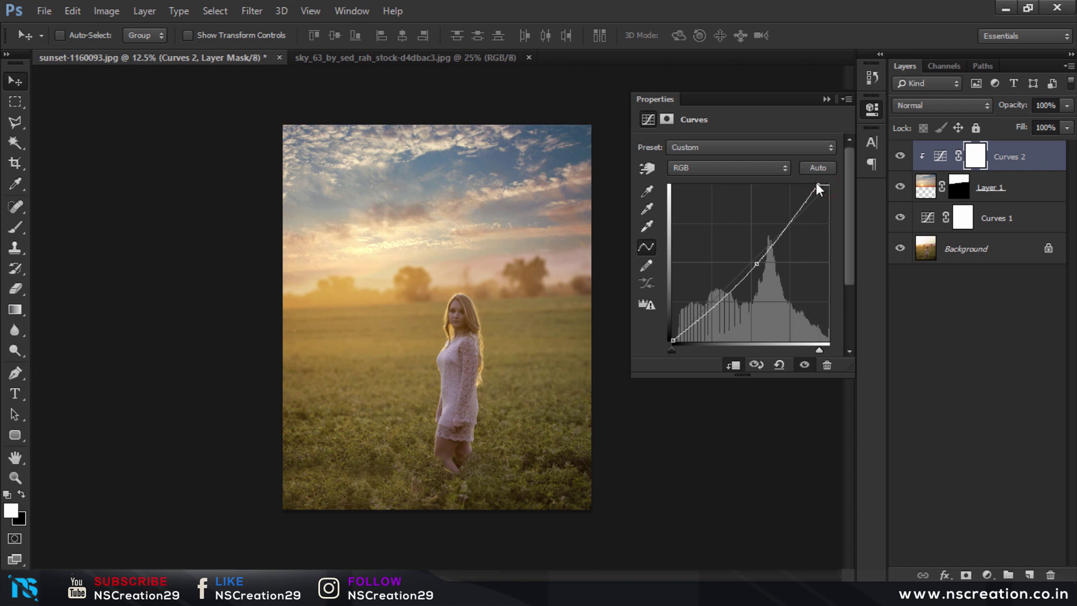
click(827, 98)
click(901, 156)
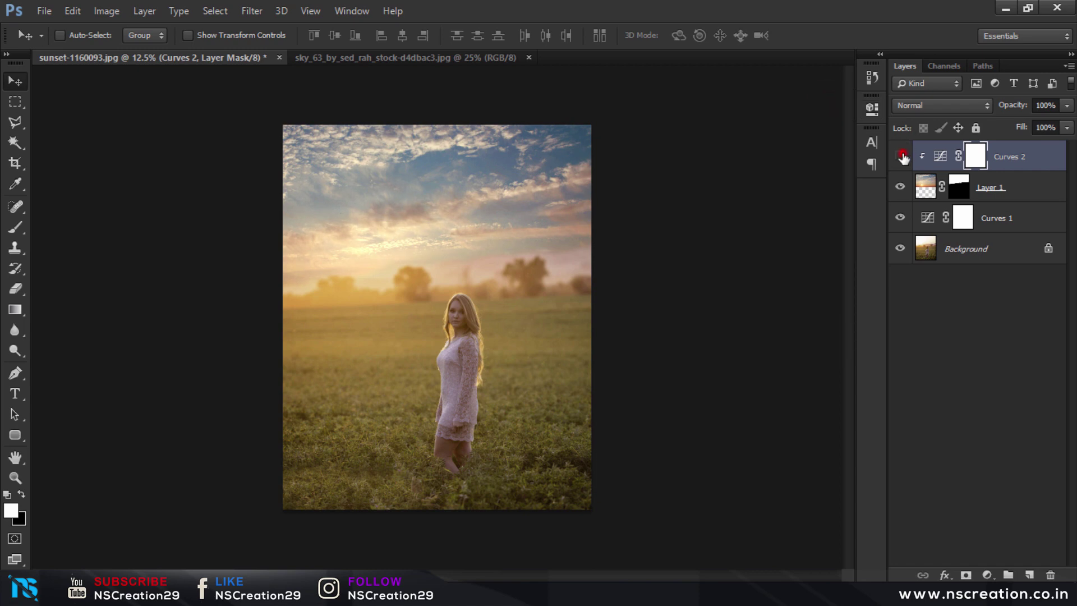
click(901, 157)
click(901, 156)
click(902, 155)
- Add a Color Balance 1 clipped to Layer 1 with midtones at -3, -3, -12
click(929, 185)
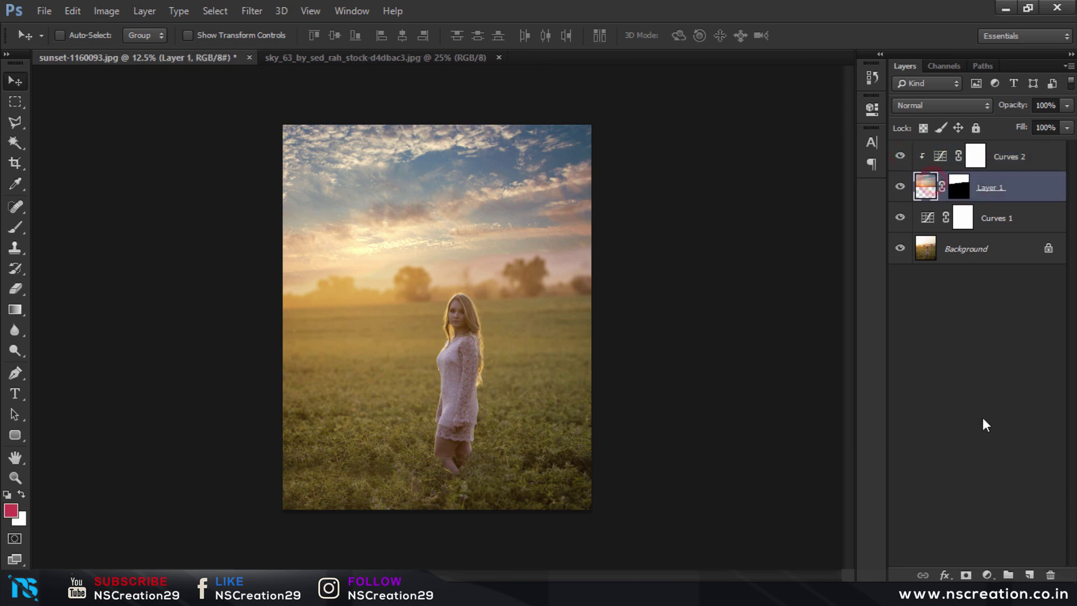
click(988, 575)
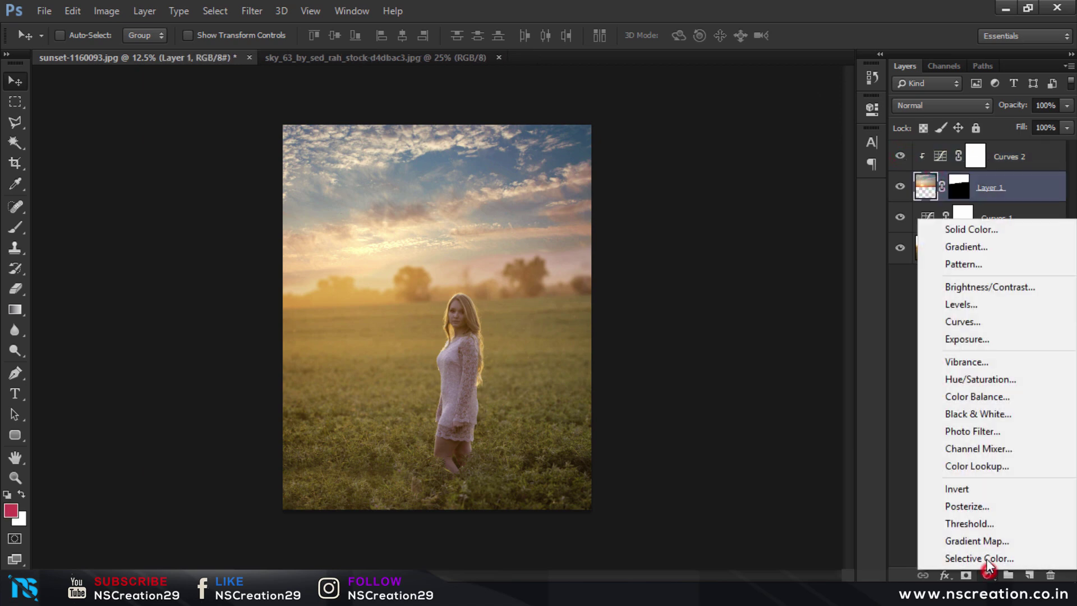
click(977, 402)
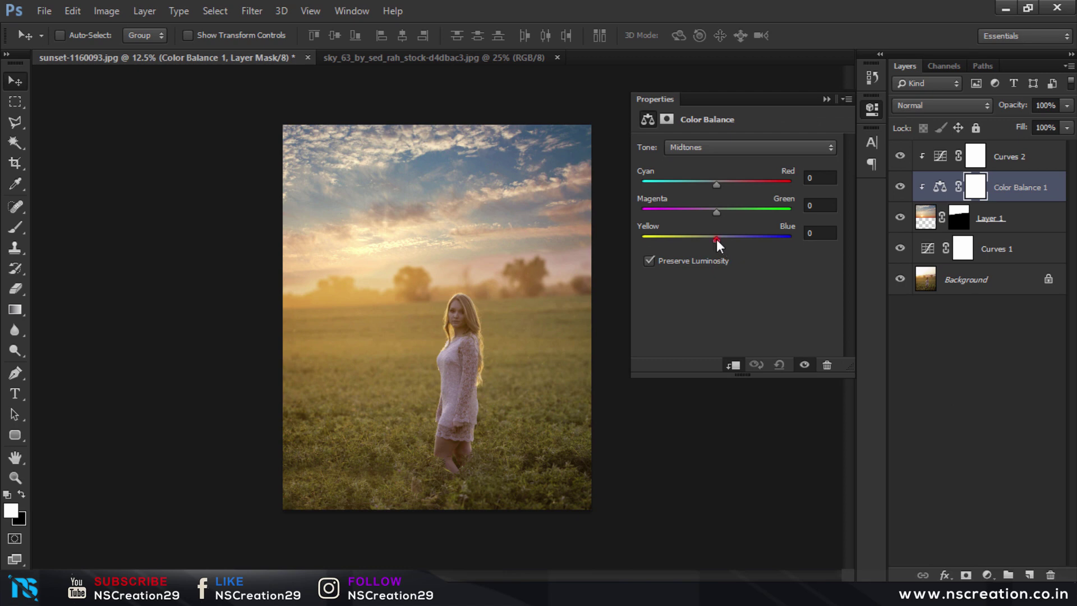
drag(716, 239, 708, 239)
drag(717, 211, 721, 212)
drag(715, 183, 714, 183)
- Shift the Color Balance shadows toward cyan, magenta and yellow
click(720, 150)
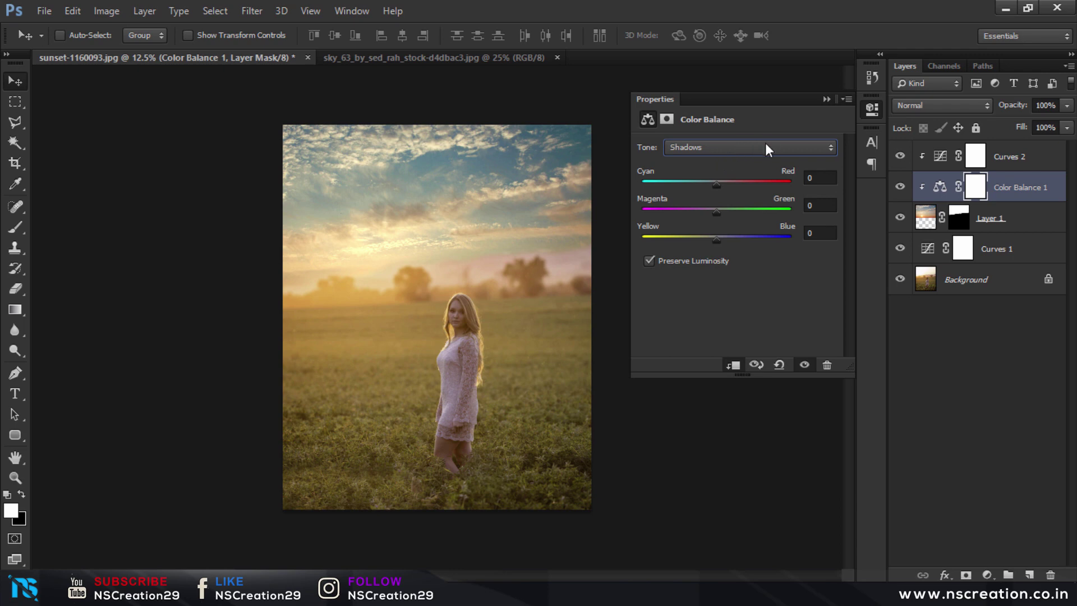
drag(720, 188, 716, 186)
drag(710, 187, 708, 187)
drag(711, 212, 708, 212)
drag(714, 244, 713, 242)
- Warm the Color Balance highlights slightly toward yellow and toggle the layer to compare
click(750, 153)
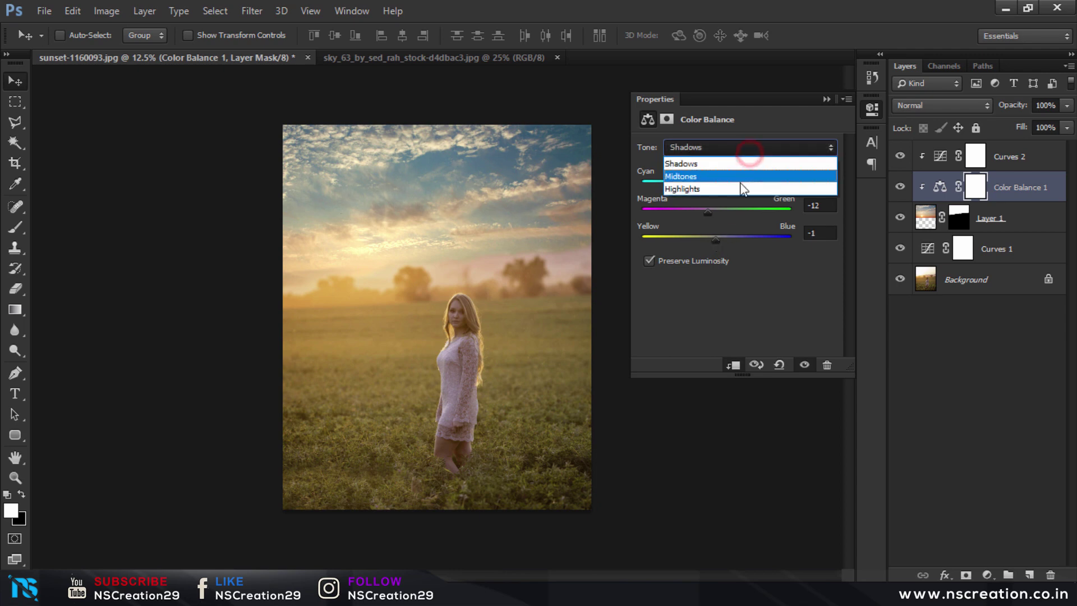
click(737, 191)
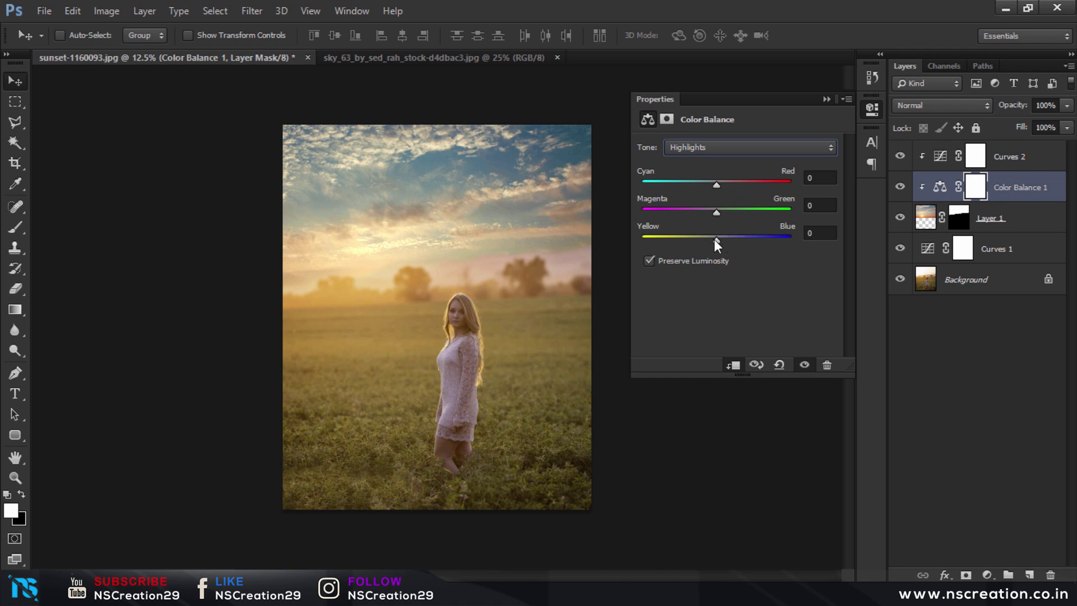
drag(716, 242, 714, 241)
click(827, 99)
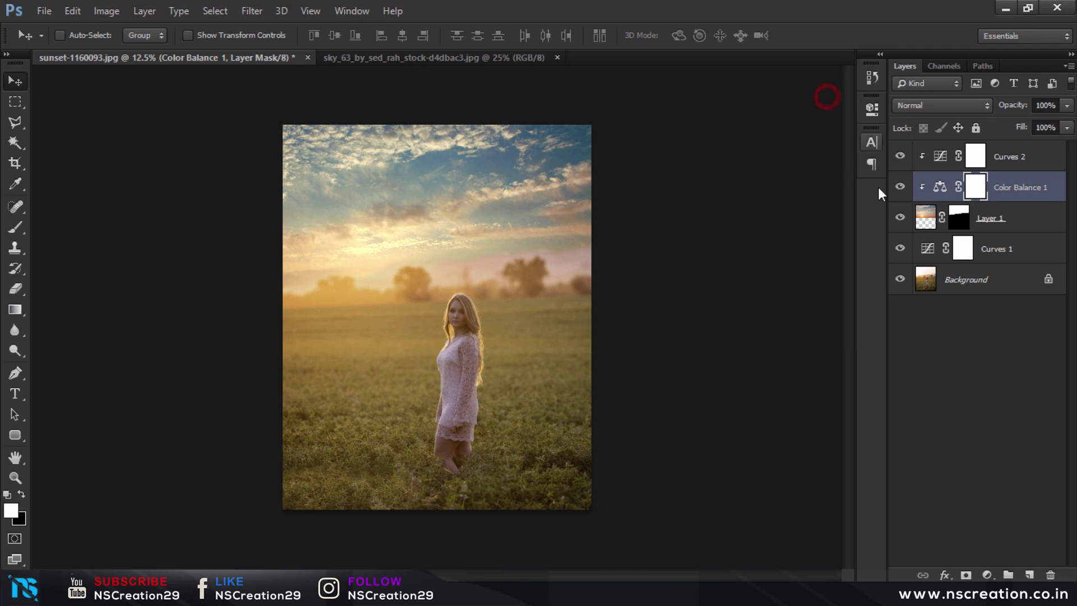
click(897, 191)
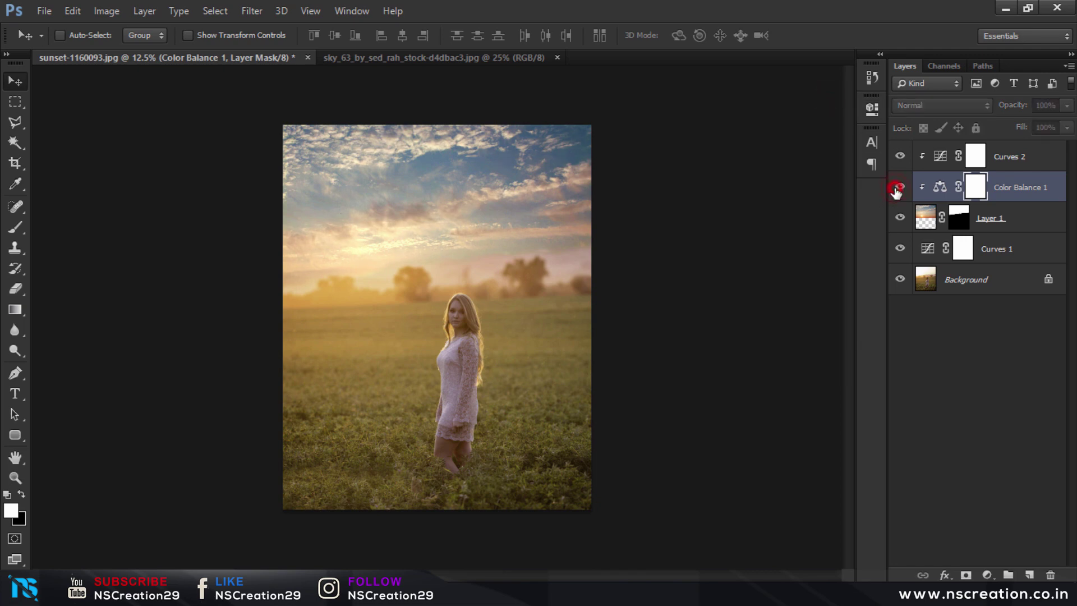
click(897, 190)
click(898, 188)
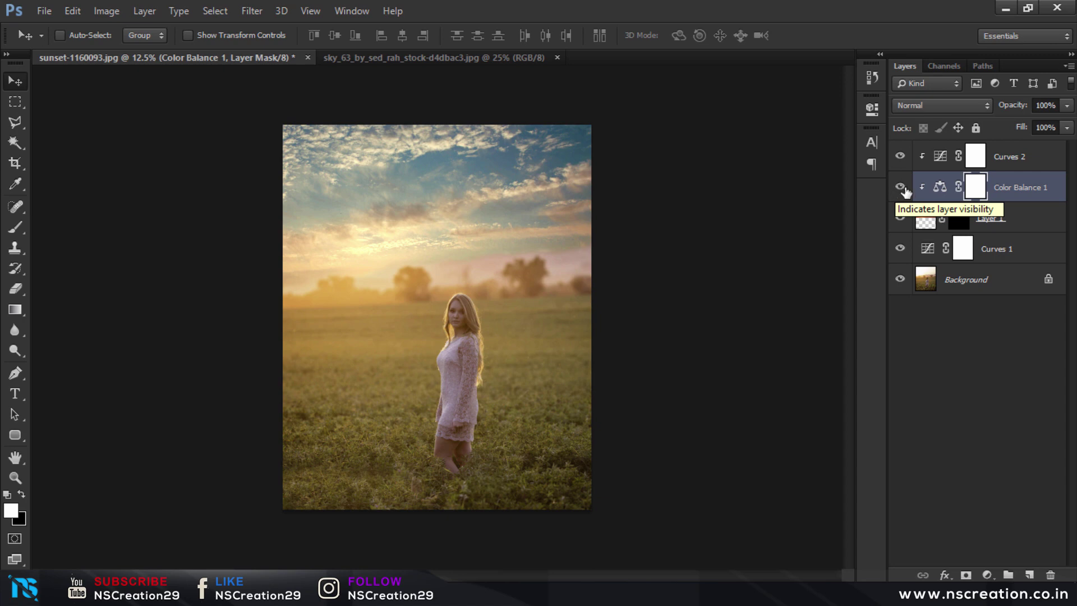
- Readjust the Color Balance midtones' magenta–green slider, compare again, and make Curves 2 active
double_click(936, 188)
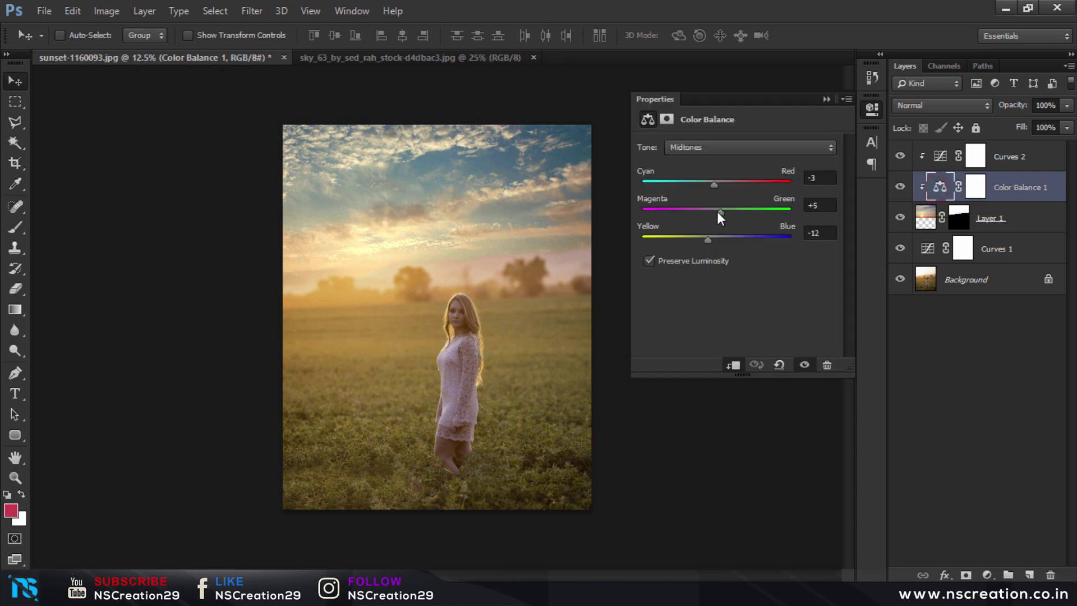
drag(719, 212, 715, 212)
click(826, 99)
click(901, 191)
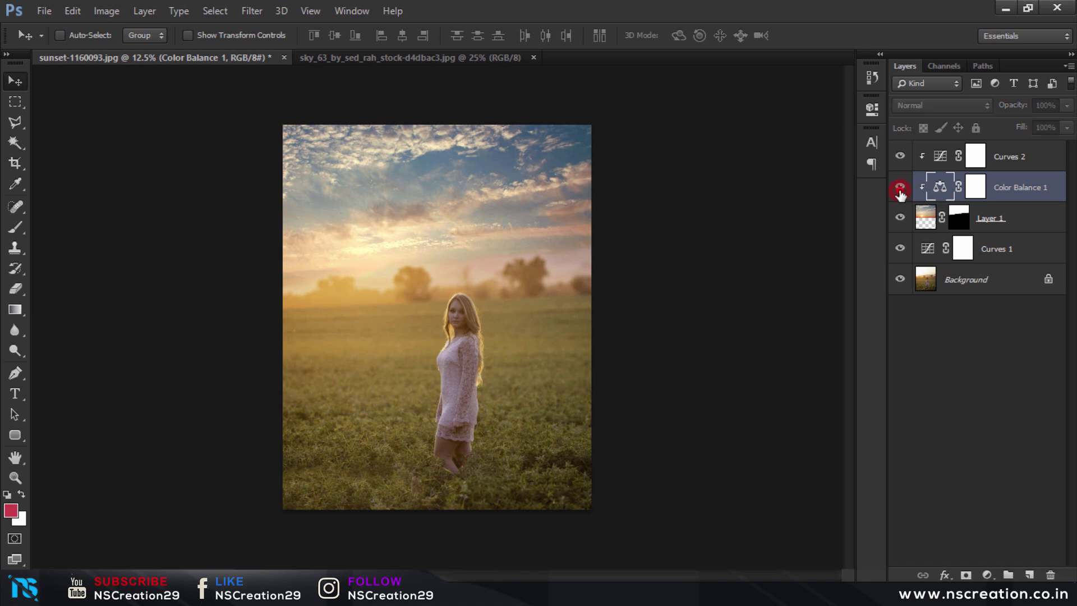
click(945, 157)
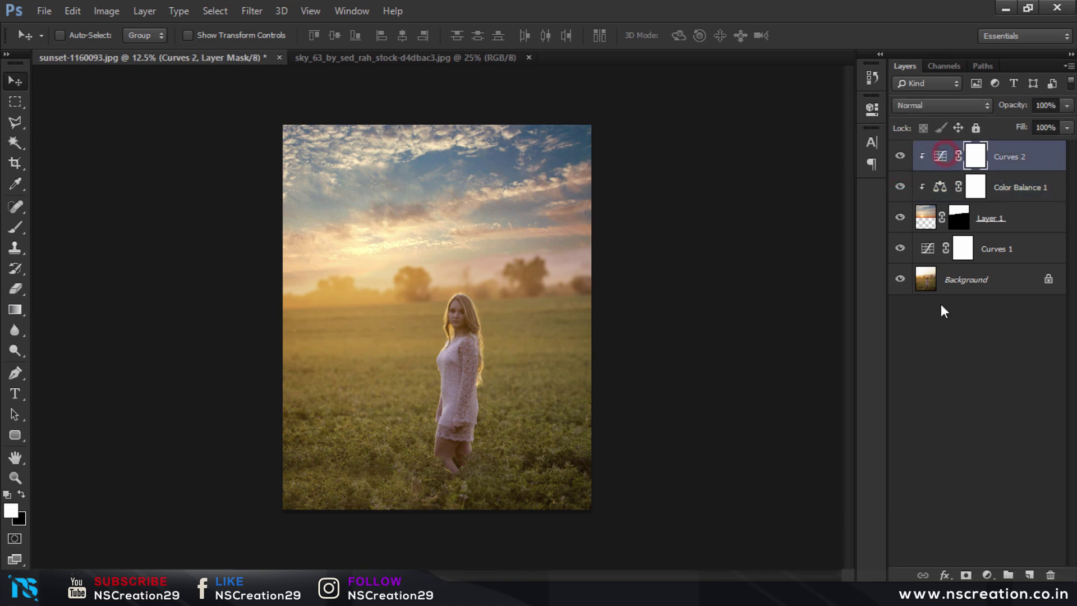
- Create a new Layer 2 and pick the 430 soft brush preset
click(1028, 576)
click(15, 227)
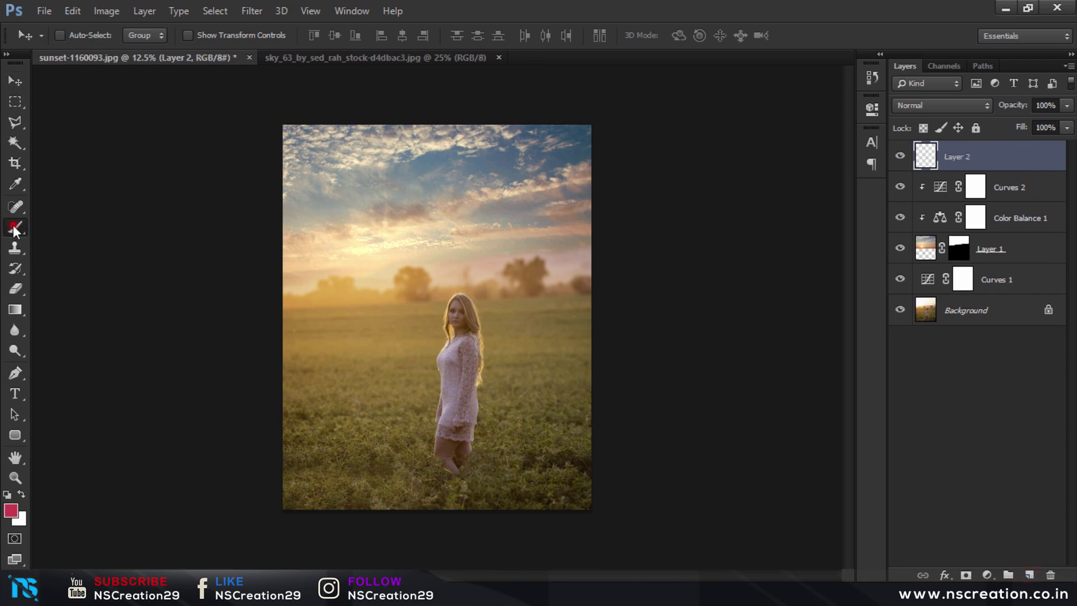
right_click(421, 272)
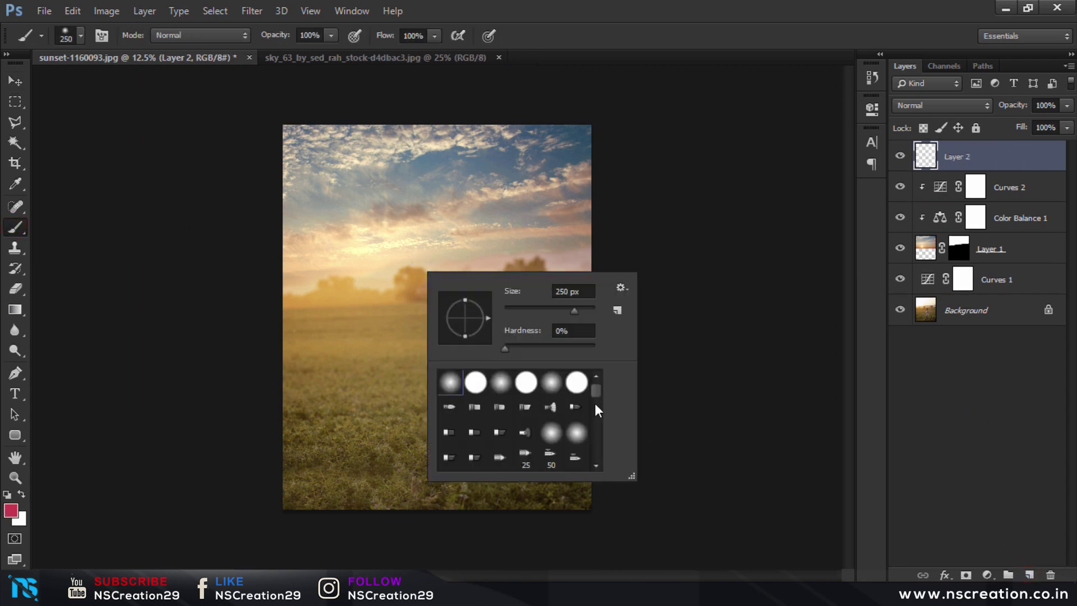
drag(595, 387, 594, 415)
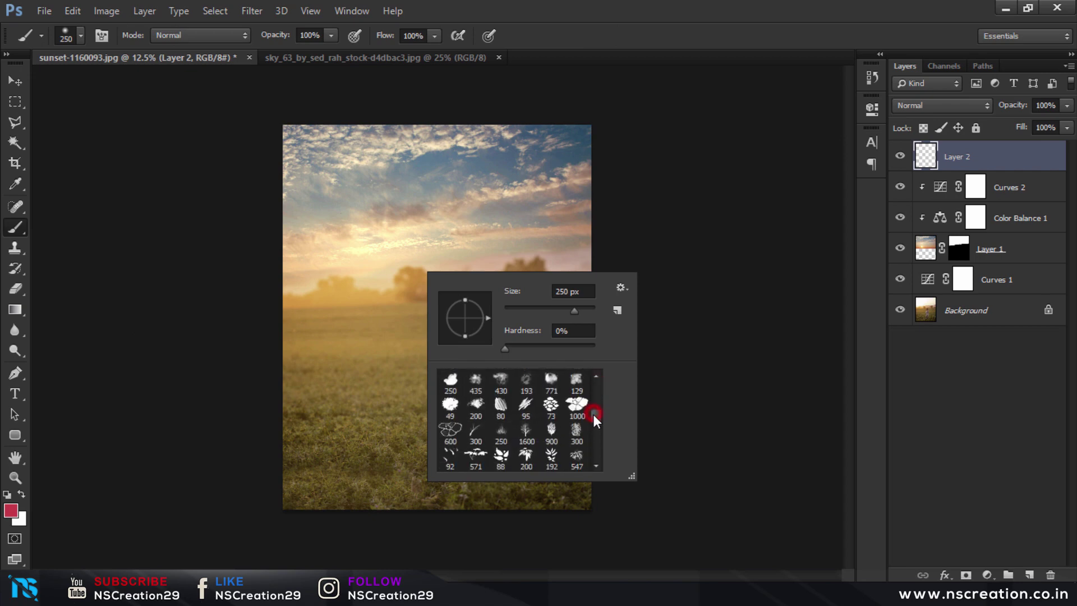
click(501, 393)
click(377, 267)
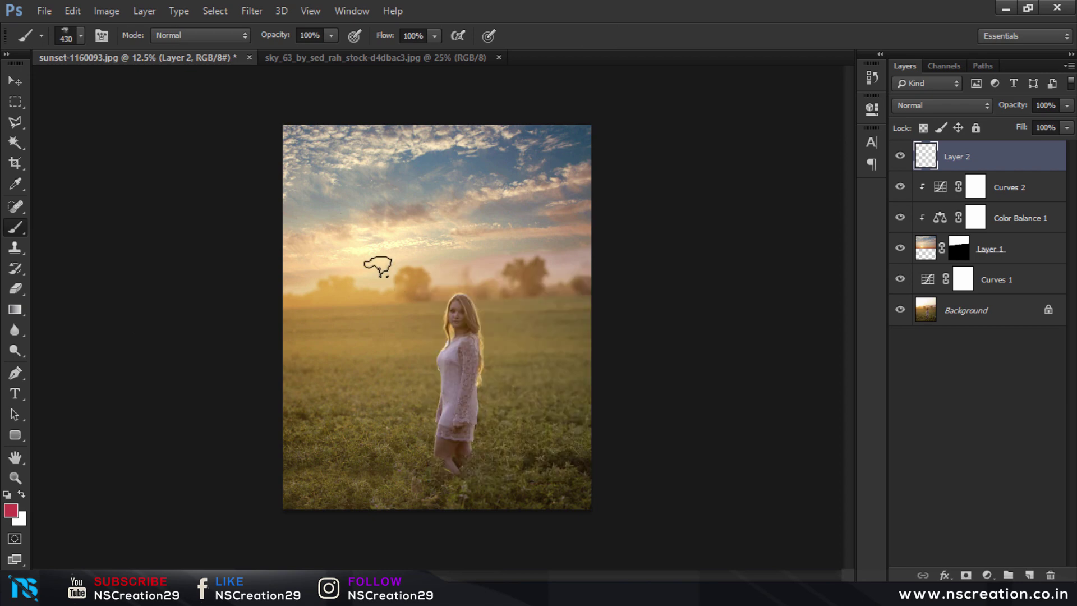
- Paint sky-sampled haze over the horizon trees at 45% opacity, then sample warm peach tones
alt+click(553, 246)
drag(277, 34, 234, 35)
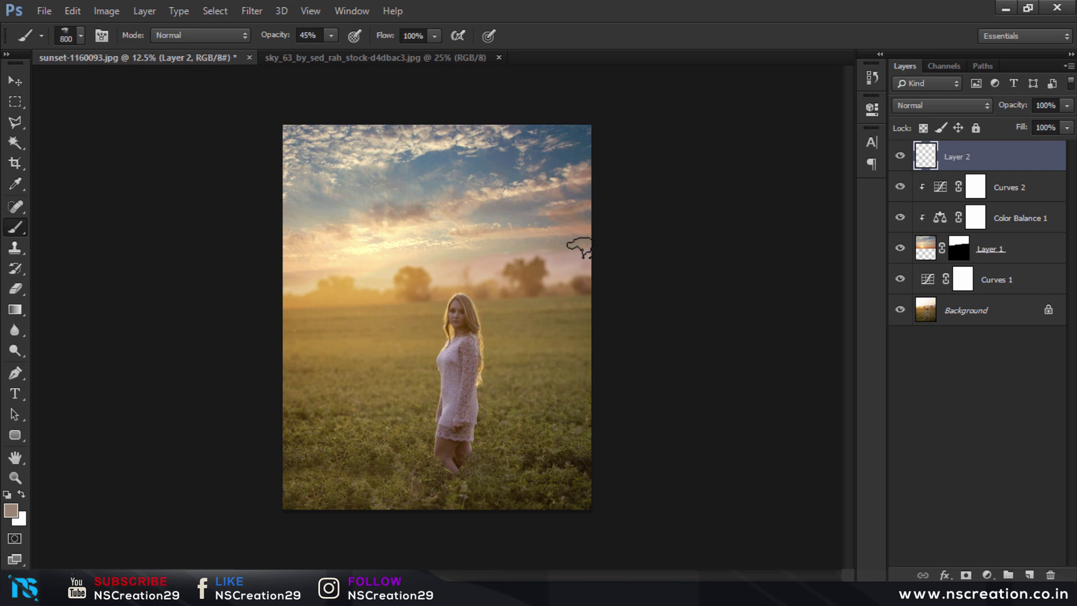
mouse_move(563, 252)
mouse_down()
mouse_move(570, 263)
mouse_move(445, 267)
mouse_move(483, 260)
mouse_up()
alt+click(312, 266)
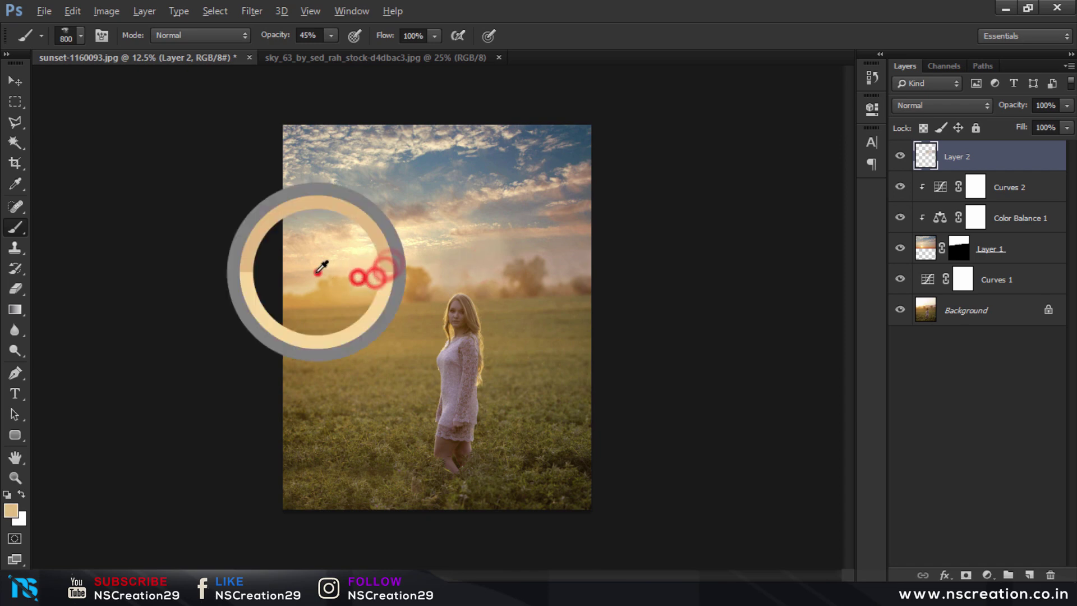
alt+click(469, 252)
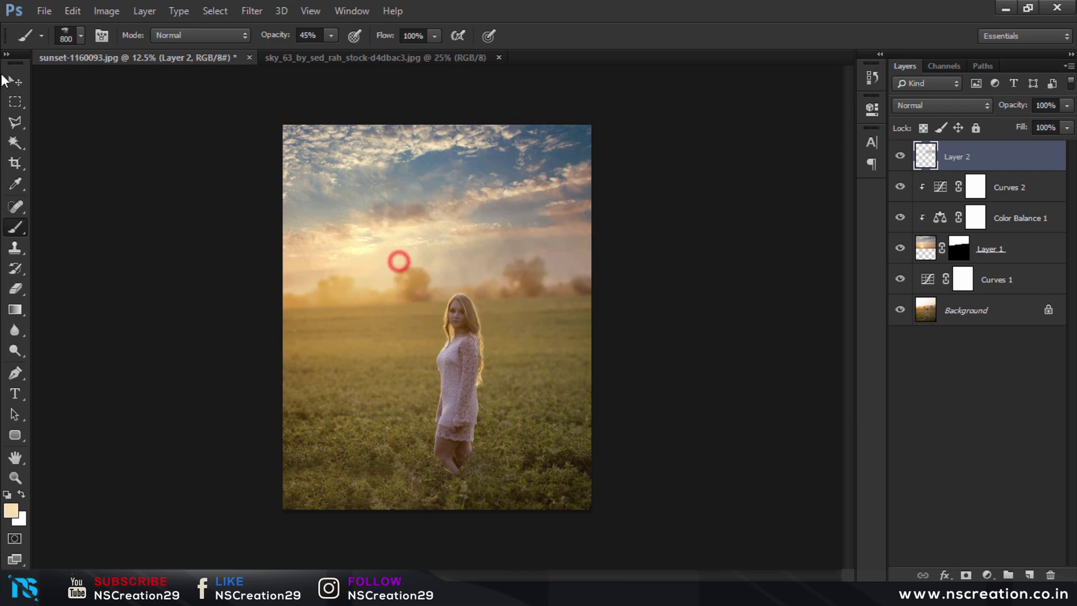
click(13, 80)
click(252, 10)
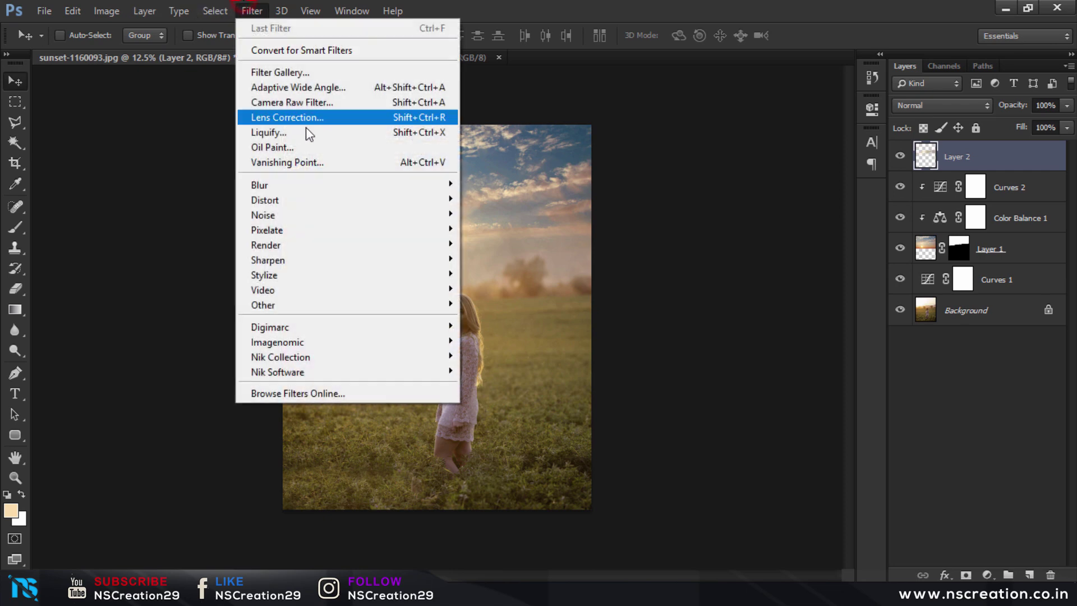
mouse_move(259, 184)
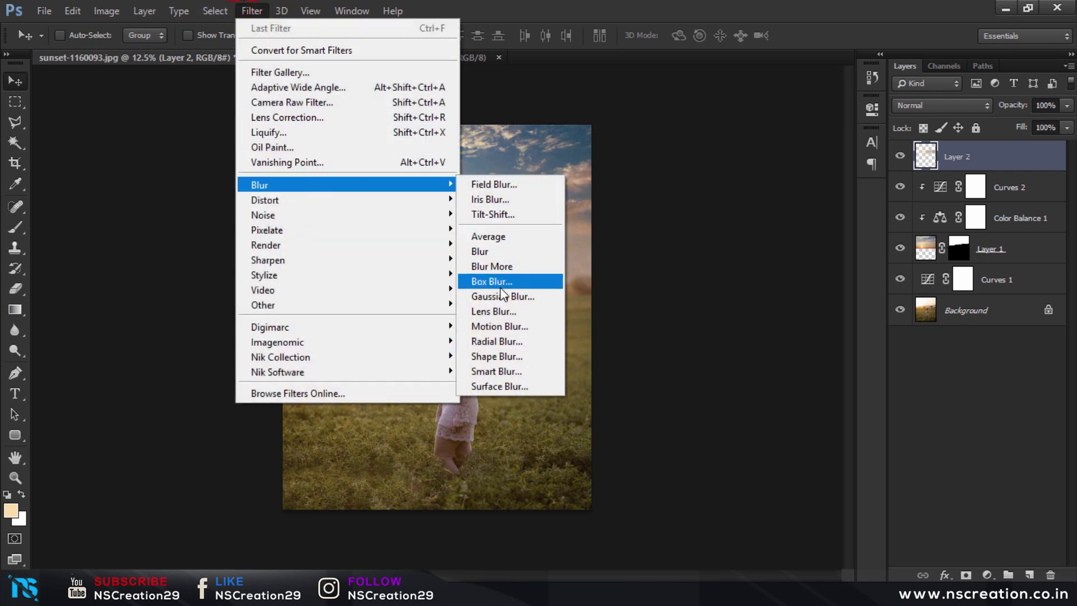
- Apply a 66.4-pixel Gaussian Blur to Layer 2 and toggle it to compare
click(500, 297)
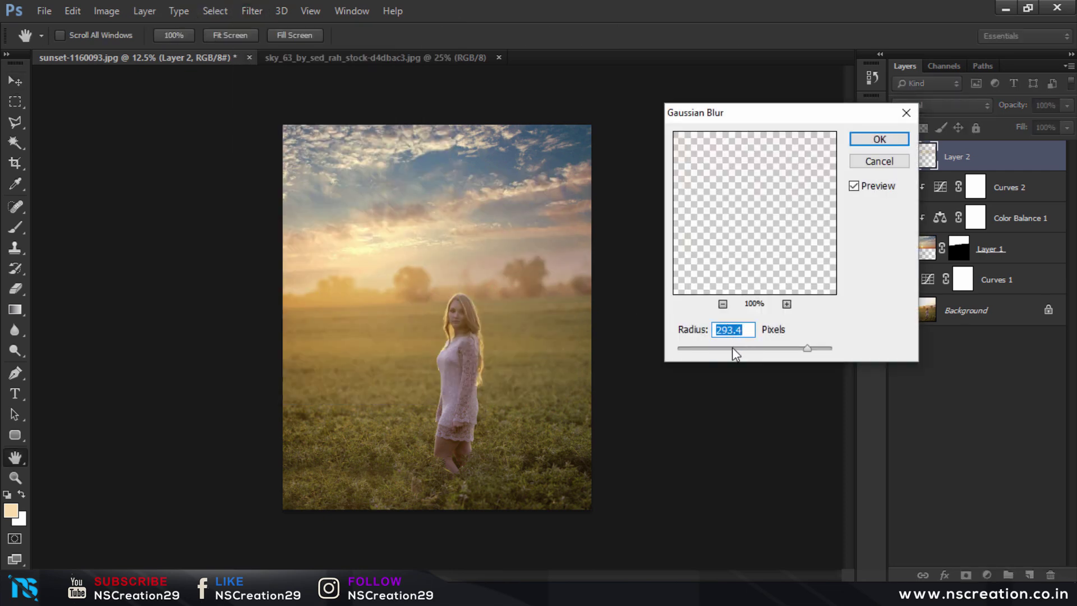
click(722, 349)
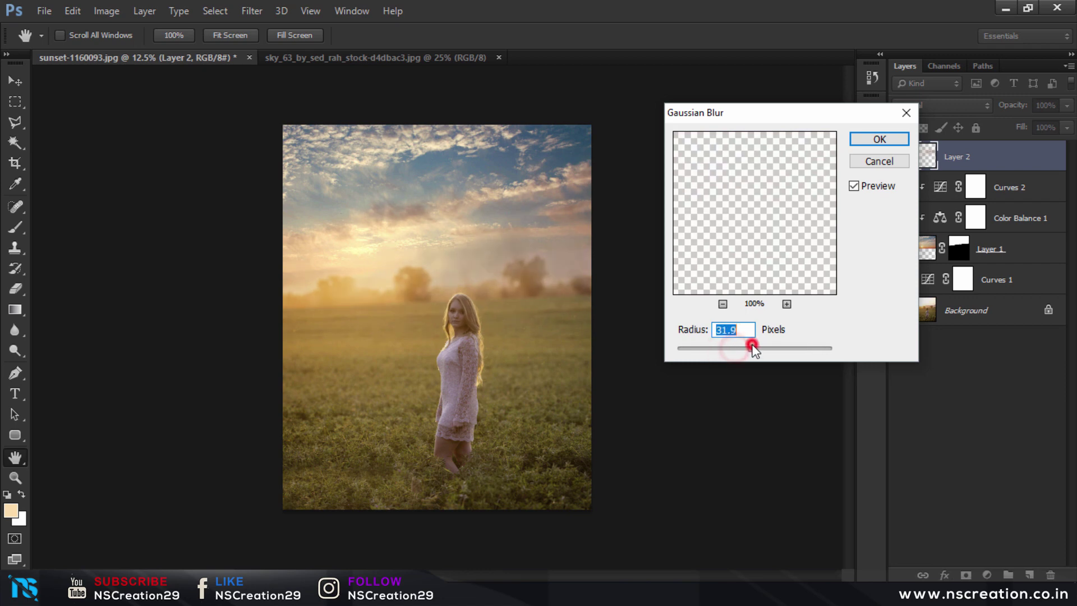
drag(753, 348, 767, 348)
click(867, 137)
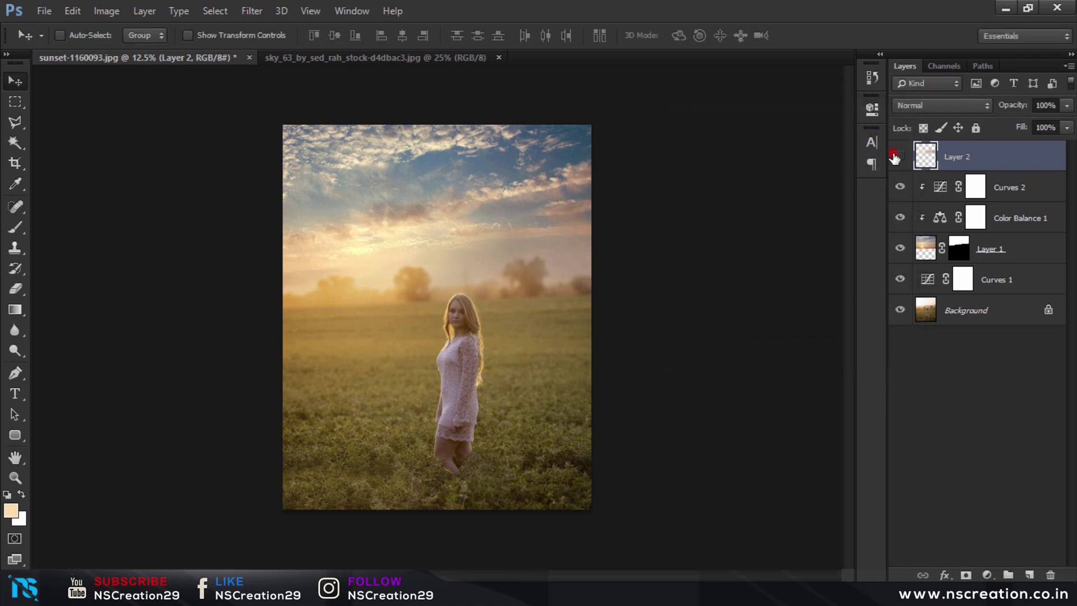
click(895, 157)
click(895, 157)
click(543, 250)
- Pull Curves 1's white point inward to brighten the highlights, then toggle it to compare
double_click(928, 280)
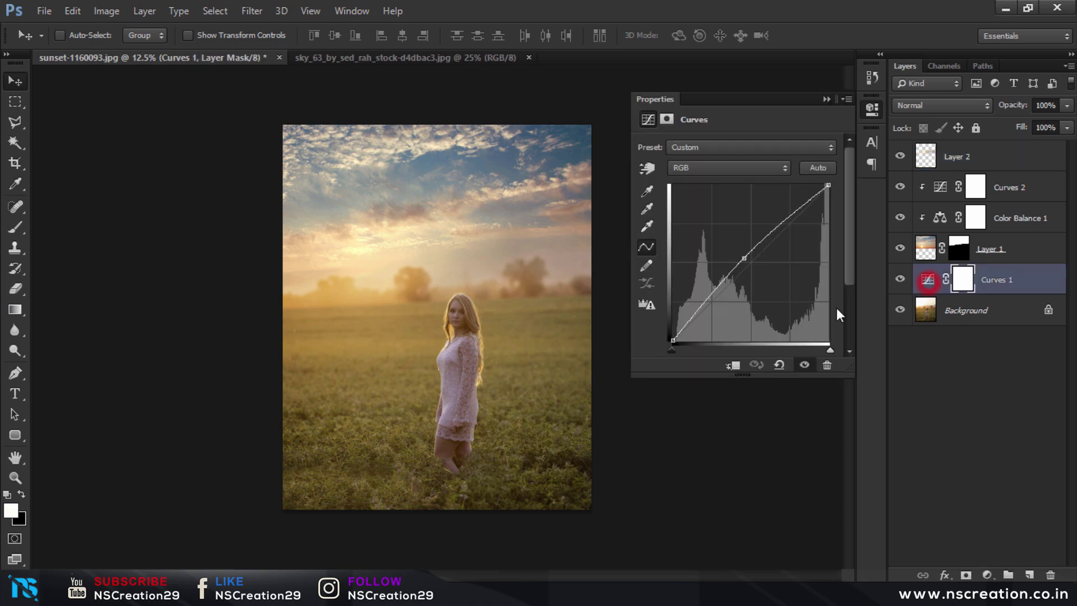
click(744, 255)
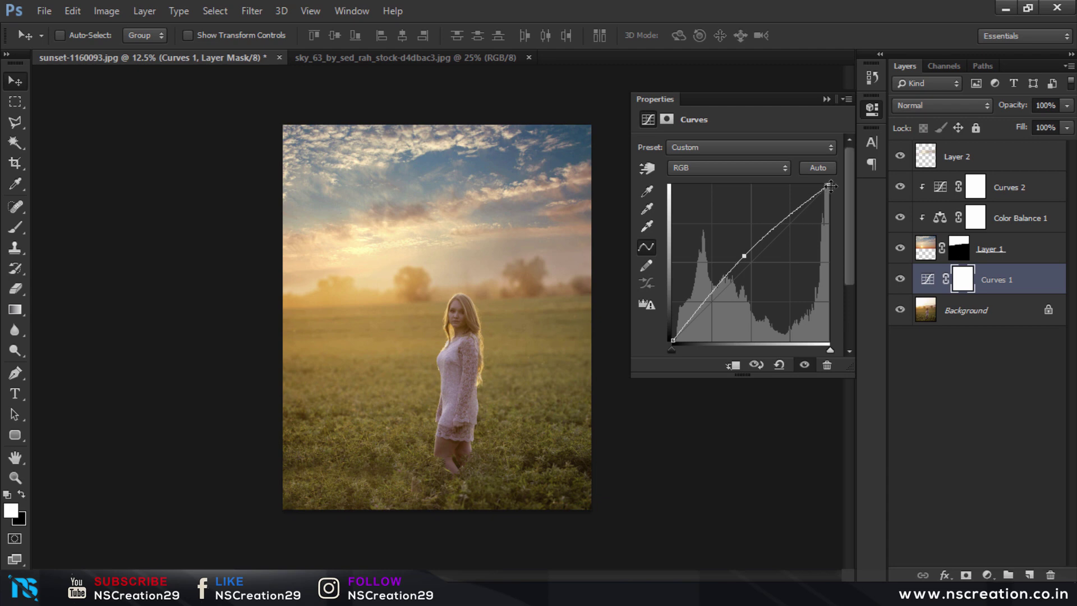
mouse_move(829, 186)
mouse_down()
mouse_move(815, 185)
mouse_move(816, 167)
mouse_up()
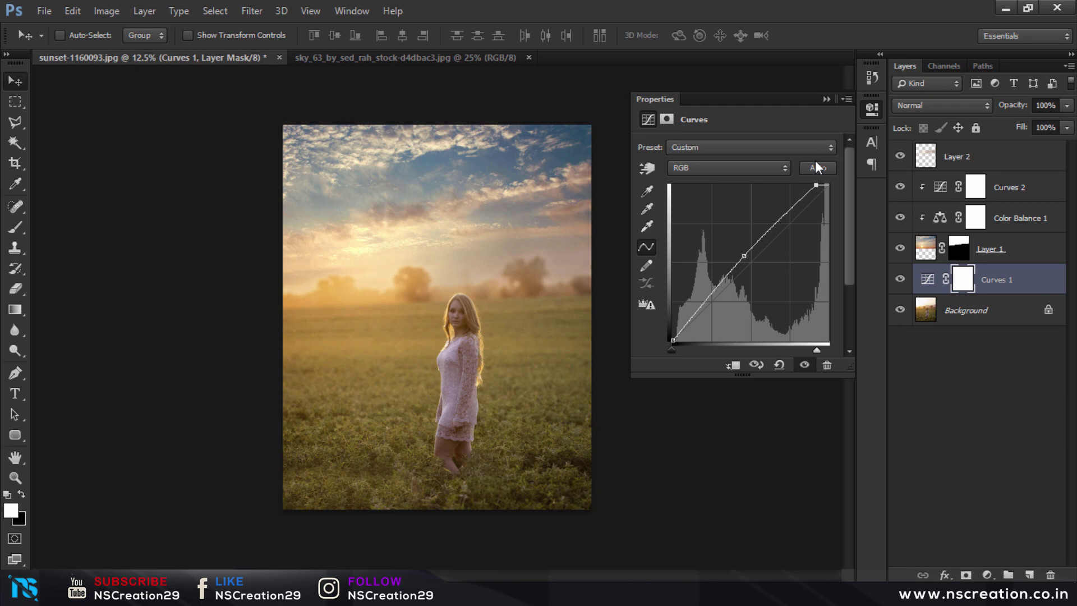
click(827, 98)
click(901, 279)
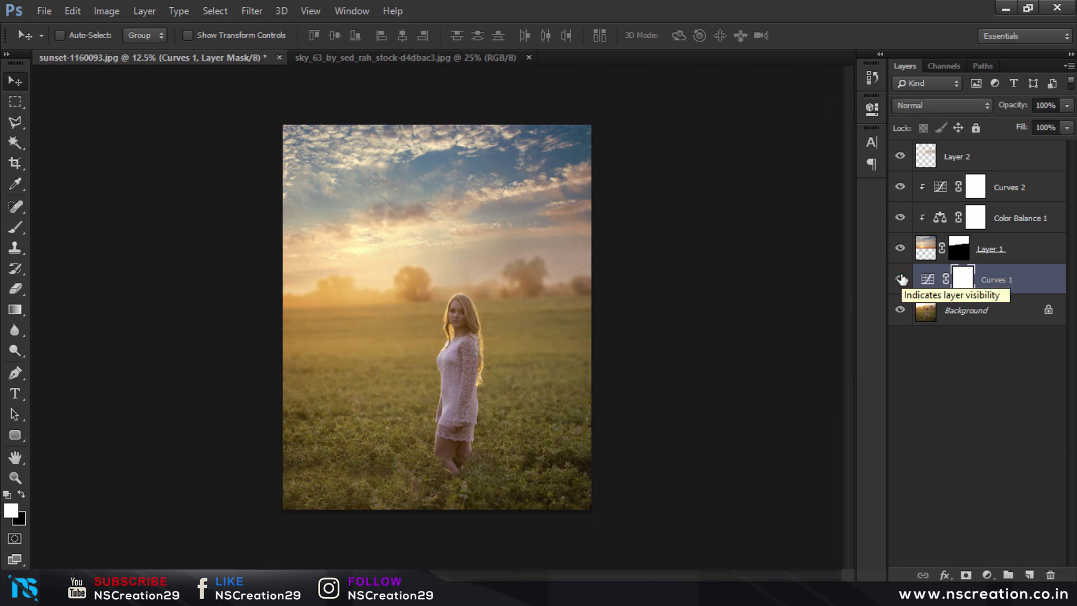
- Apply a Gaussian Blur of about 7.4 pixels to the sky on Layer 1
click(923, 249)
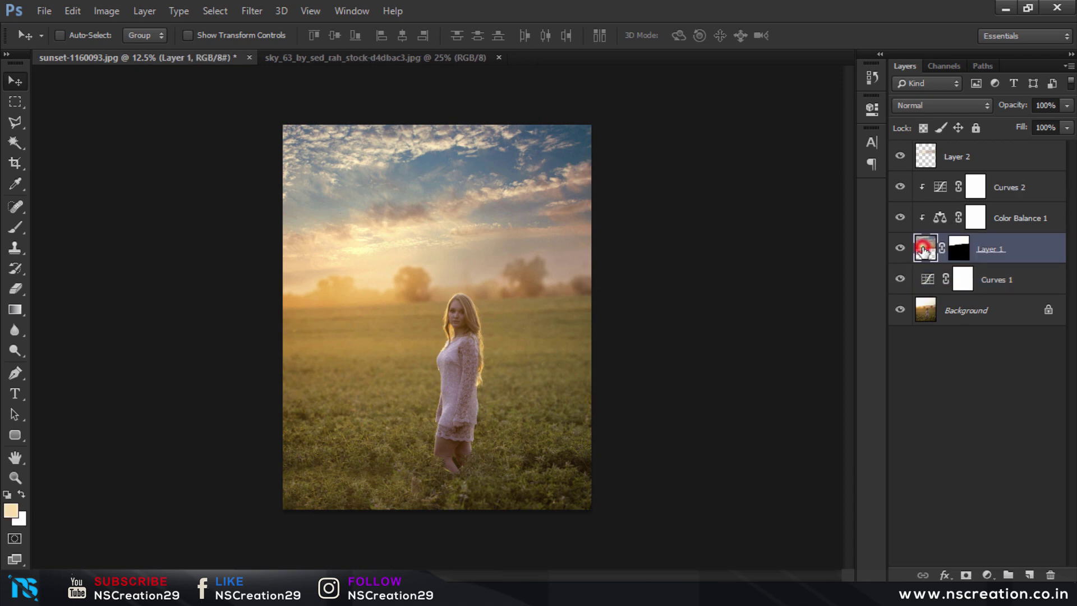
click(251, 12)
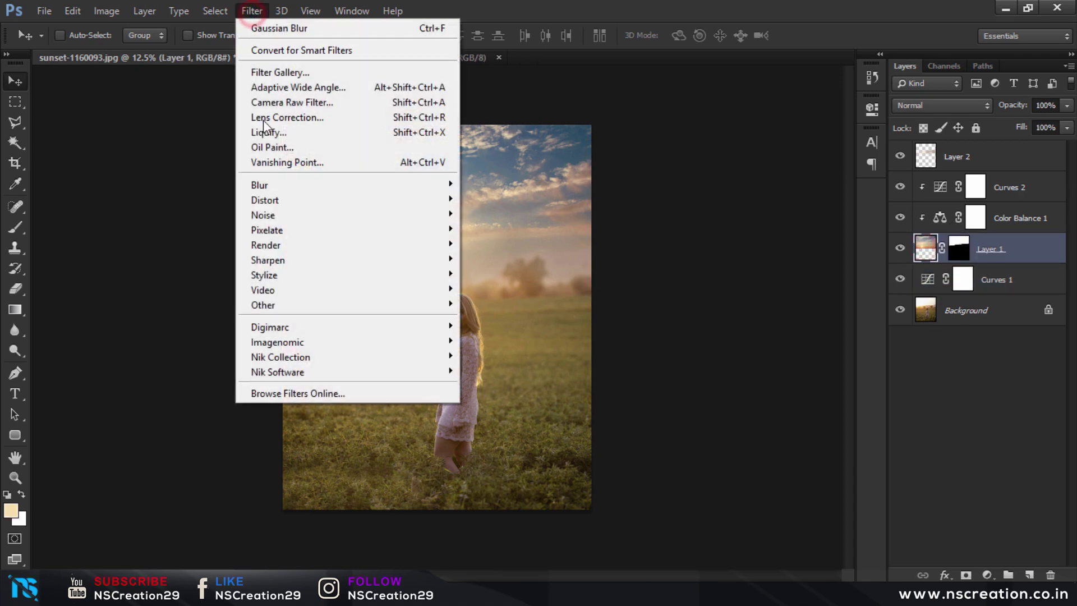
mouse_move(259, 184)
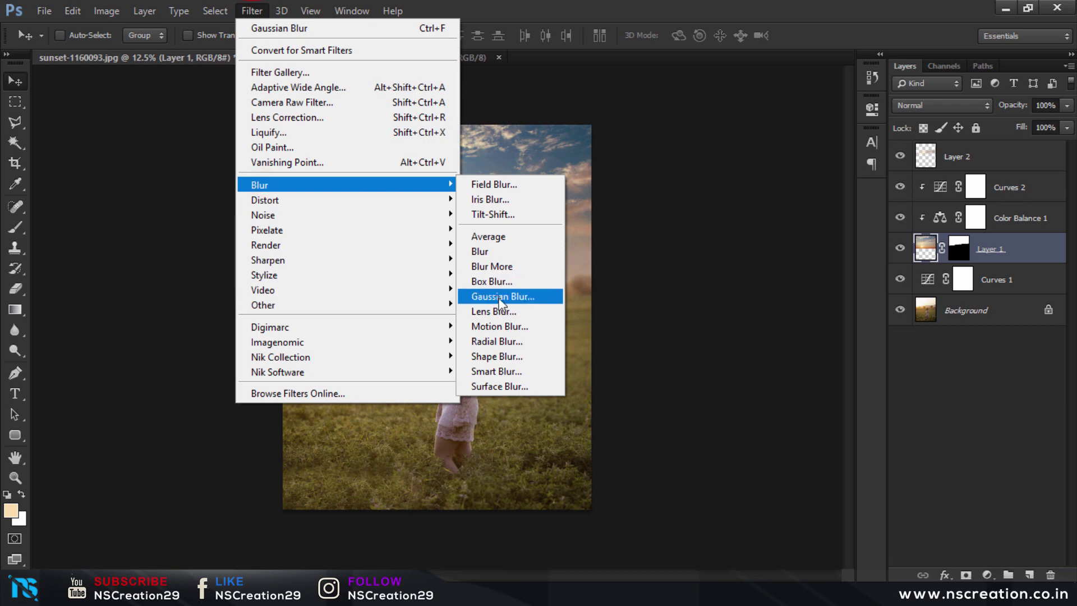
click(502, 297)
click(720, 346)
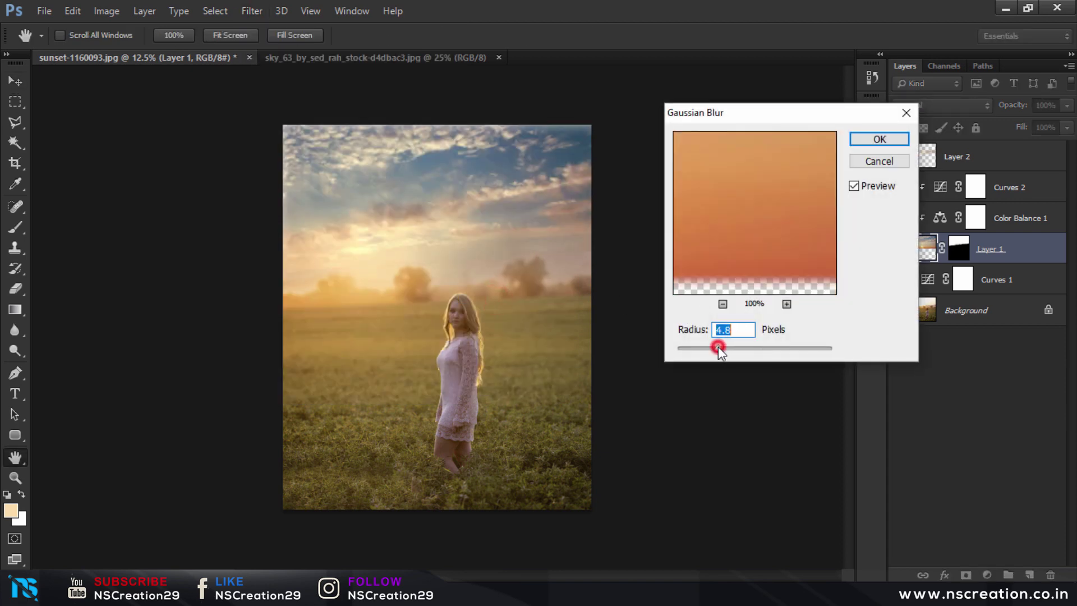
click(729, 347)
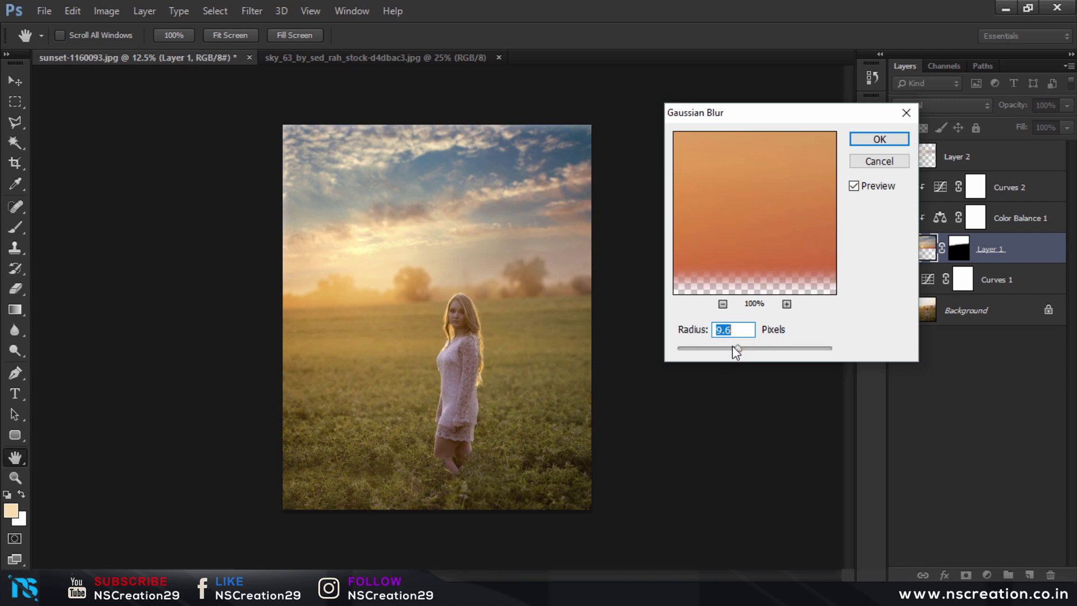
click(730, 346)
click(864, 139)
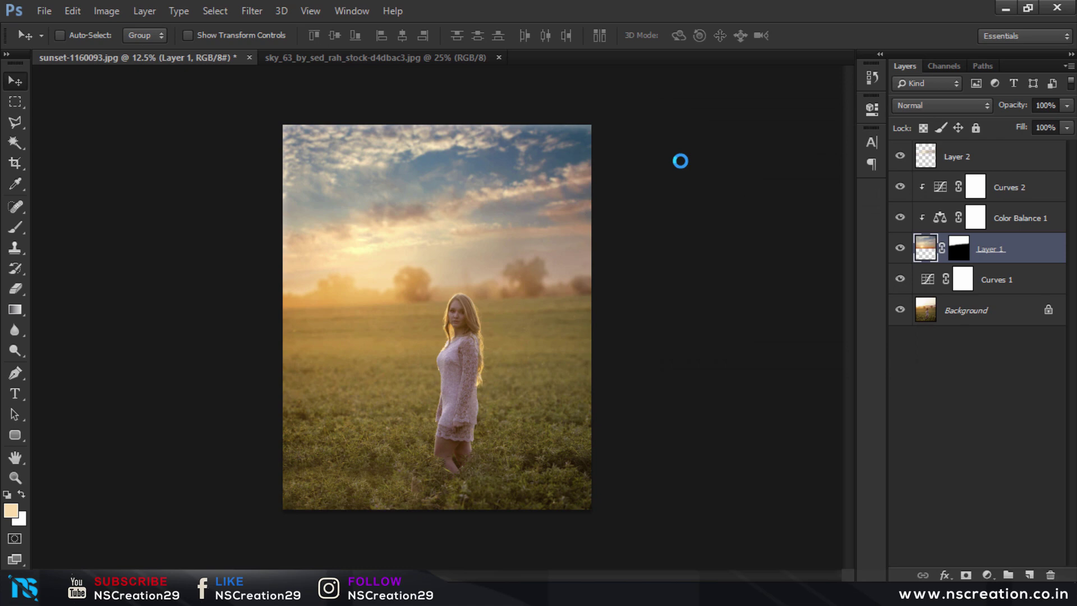
- Enlarge the sky layer to about 102.3% and commit
key(ctrl+t)
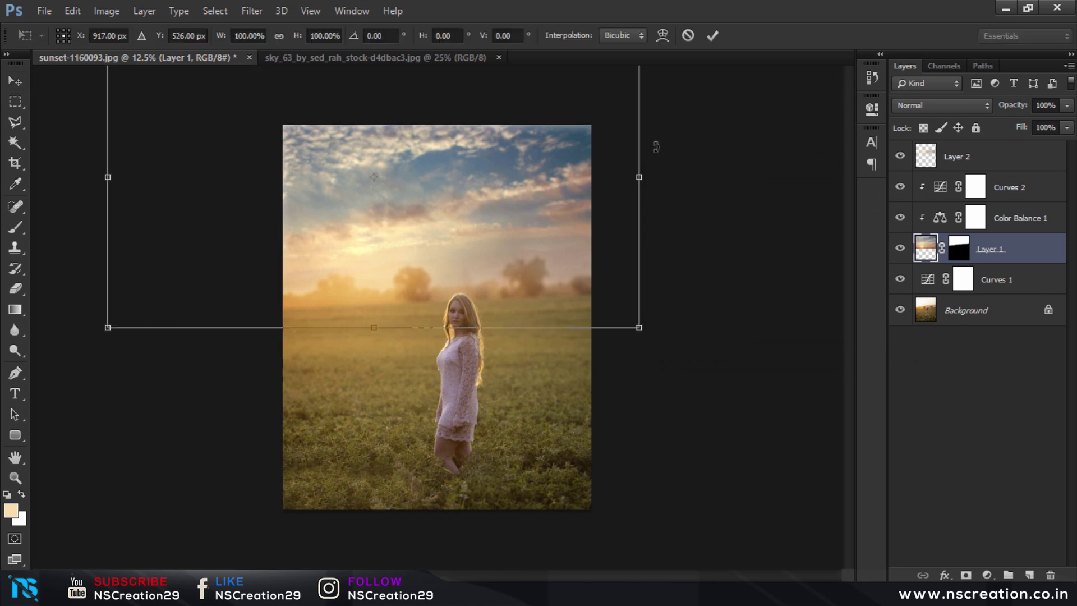
drag(640, 328, 645, 331)
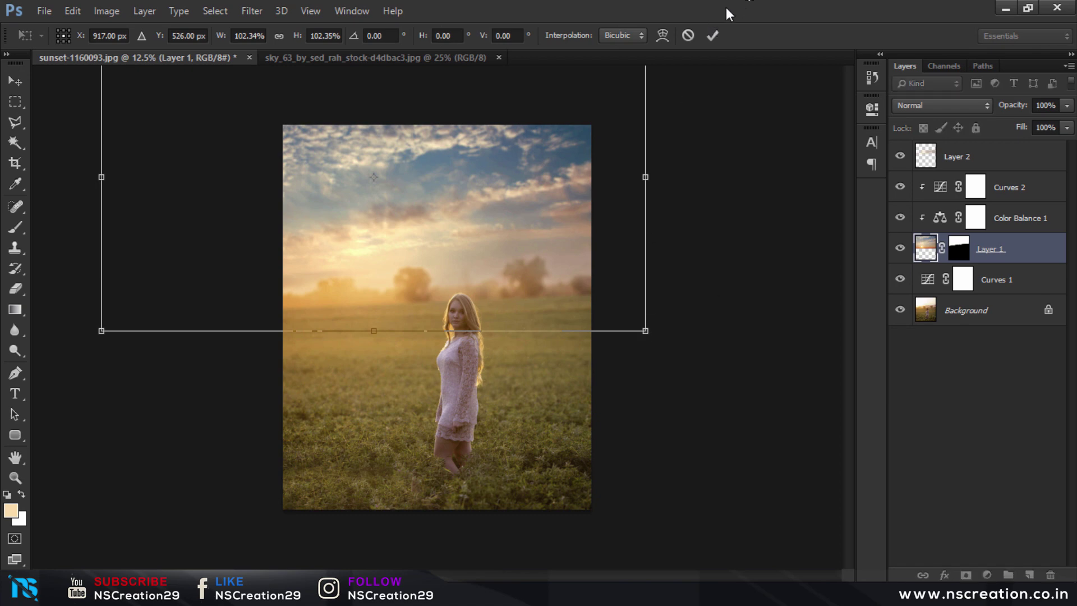
click(716, 35)
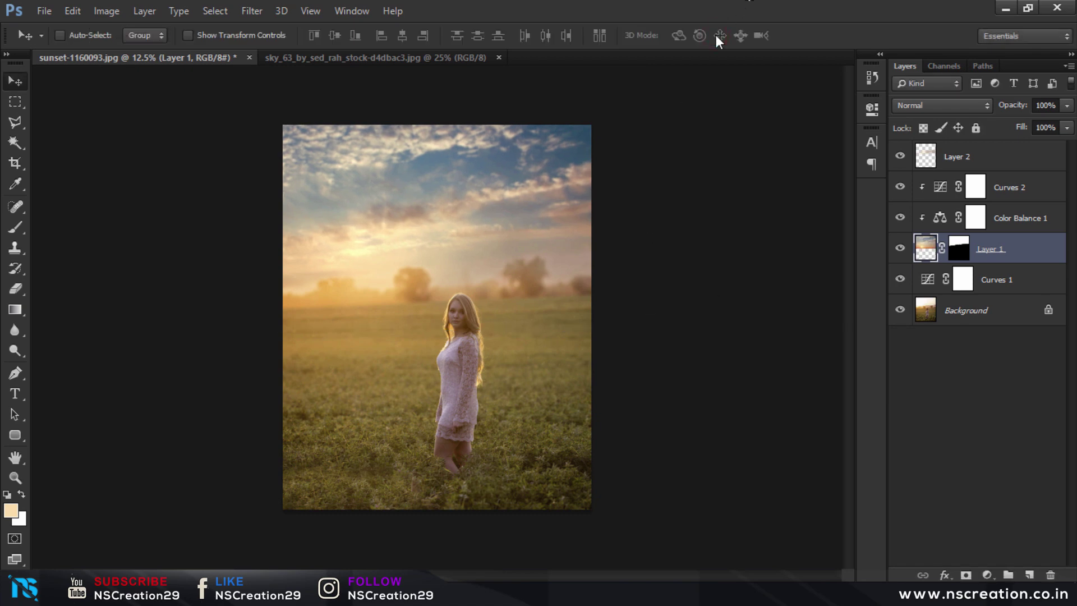
- Add a new Layer 3 above Layer 2 and choose a soft round brush
key(alt+period)
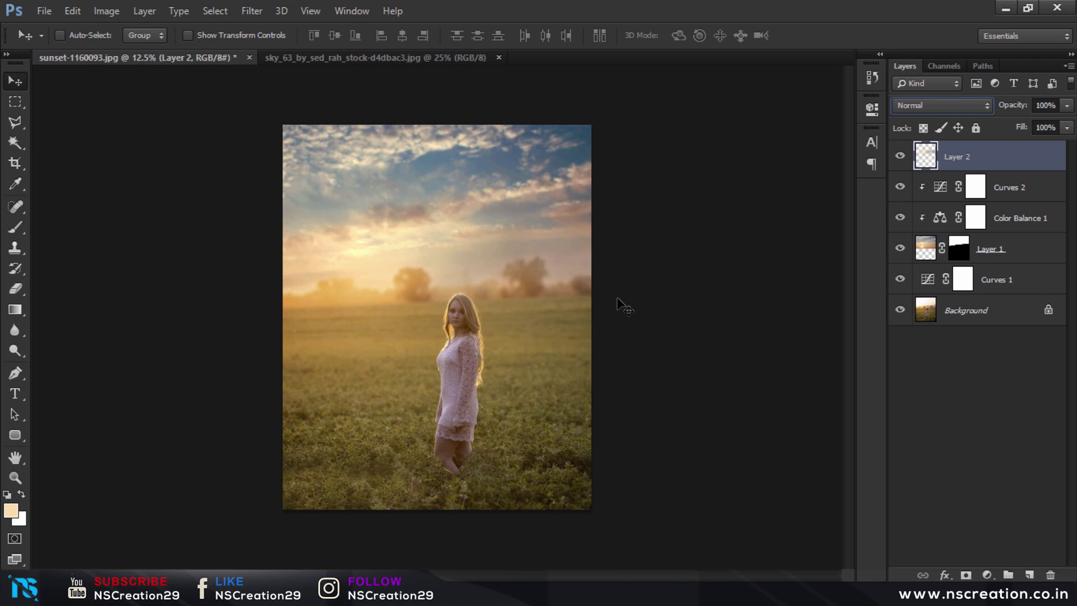
click(1031, 575)
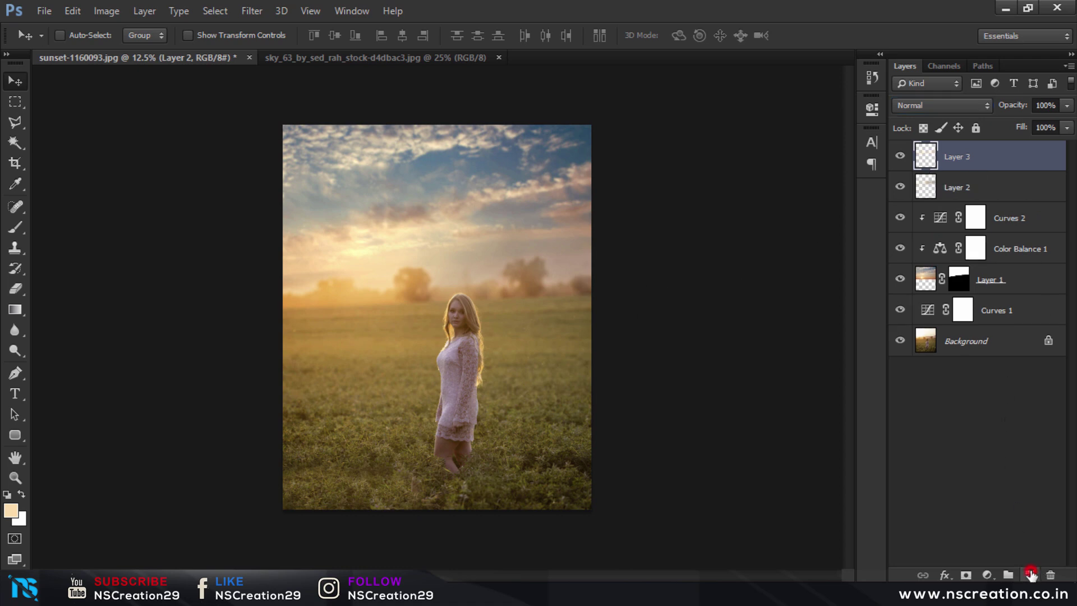
click(15, 228)
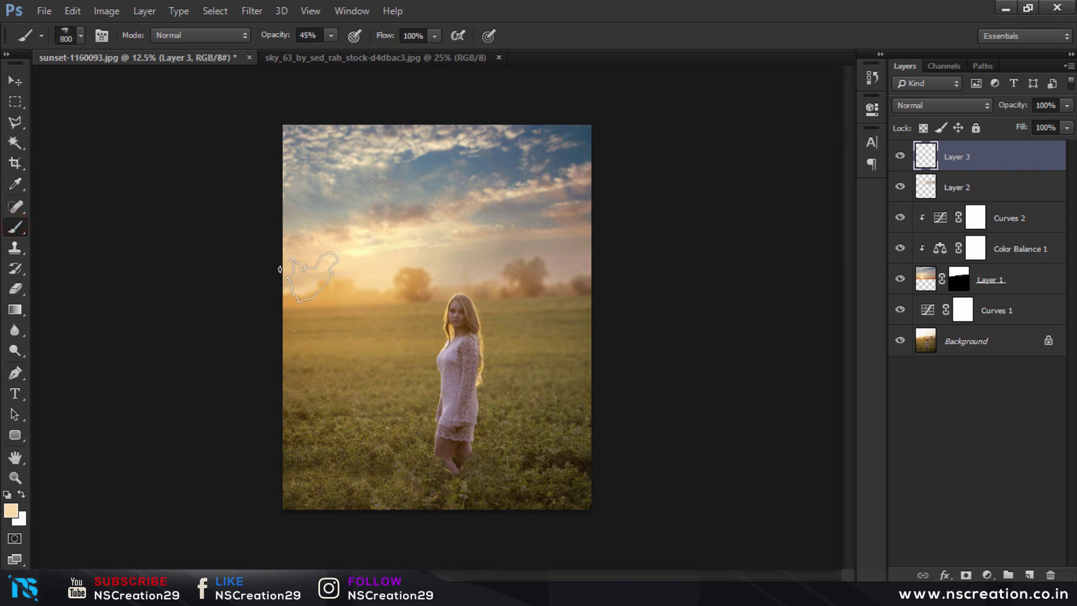
right_click(351, 261)
scroll(422, 383, down, 2)
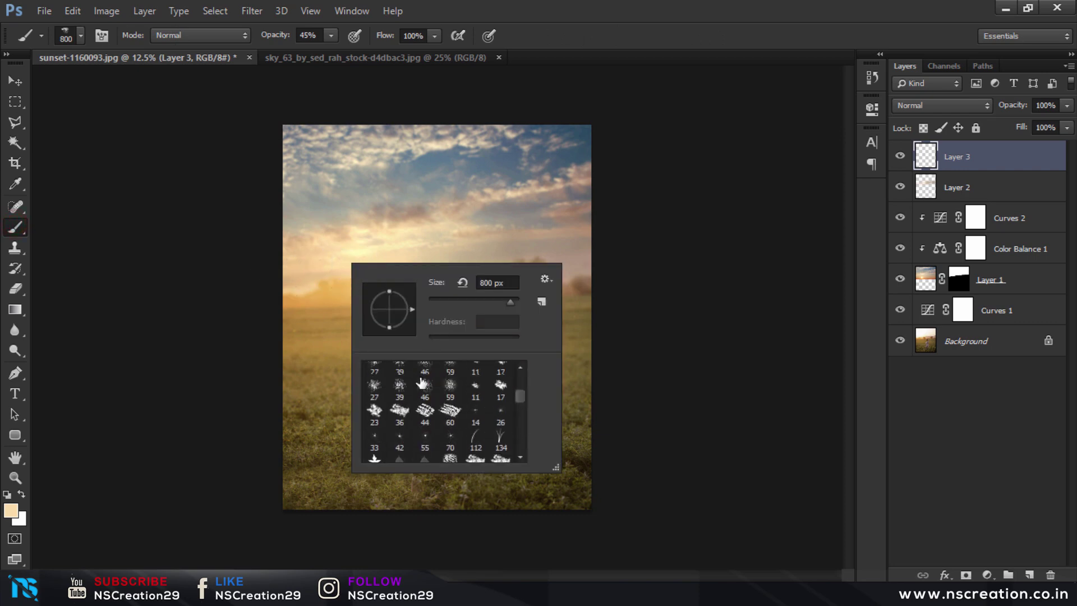
scroll(422, 383, up, 3)
scroll(421, 378, up, 3)
click(373, 372)
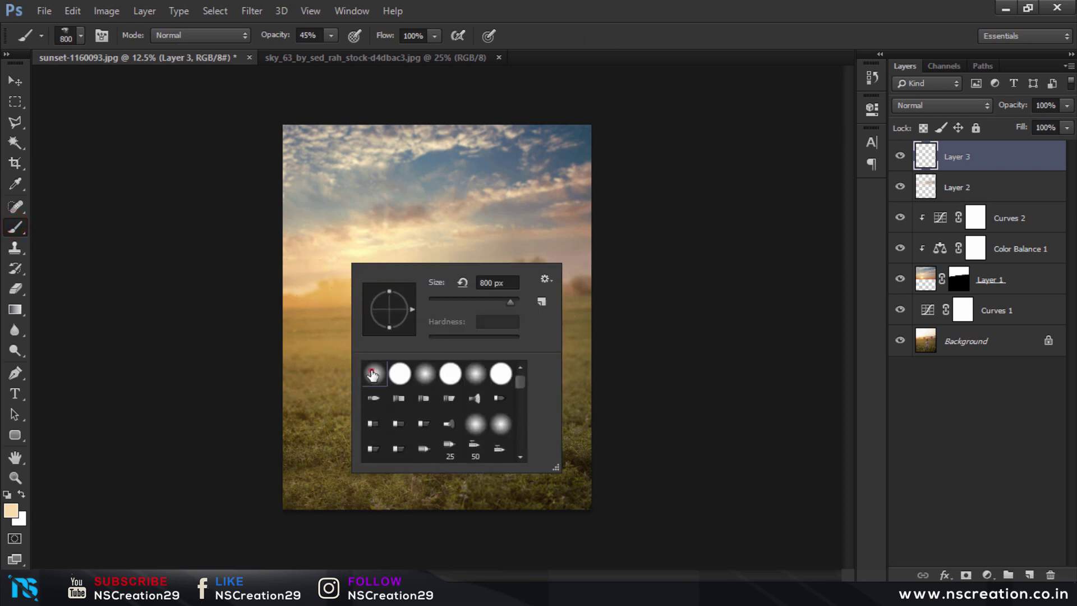
click(316, 283)
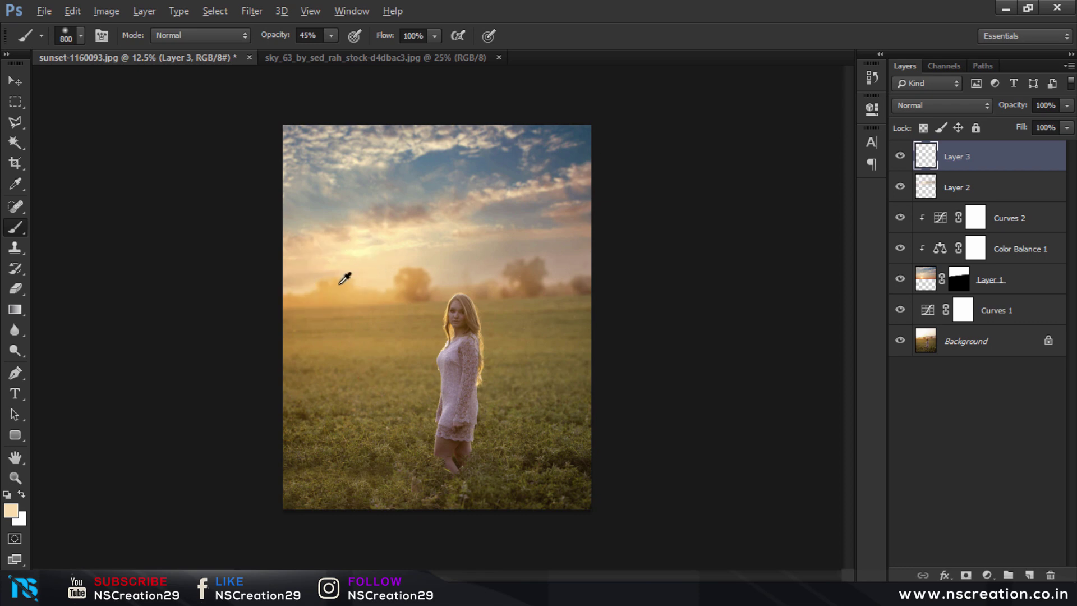
- Sample orange from the sky, brush a glow on the left horizon, and set Layer 3 to Overlay
alt+click(333, 292)
key(bracketright)
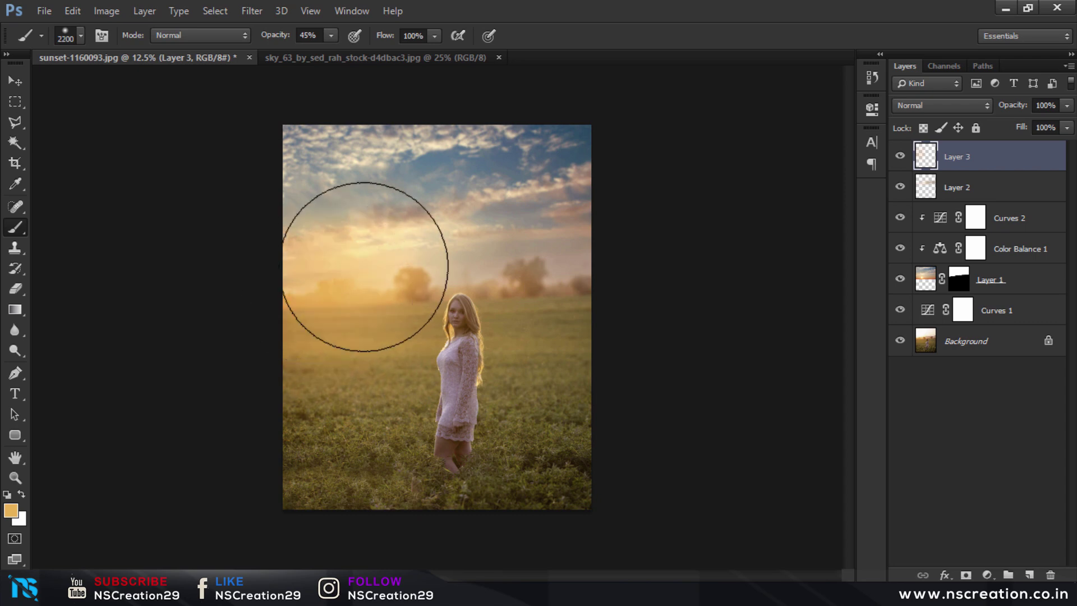
click(934, 104)
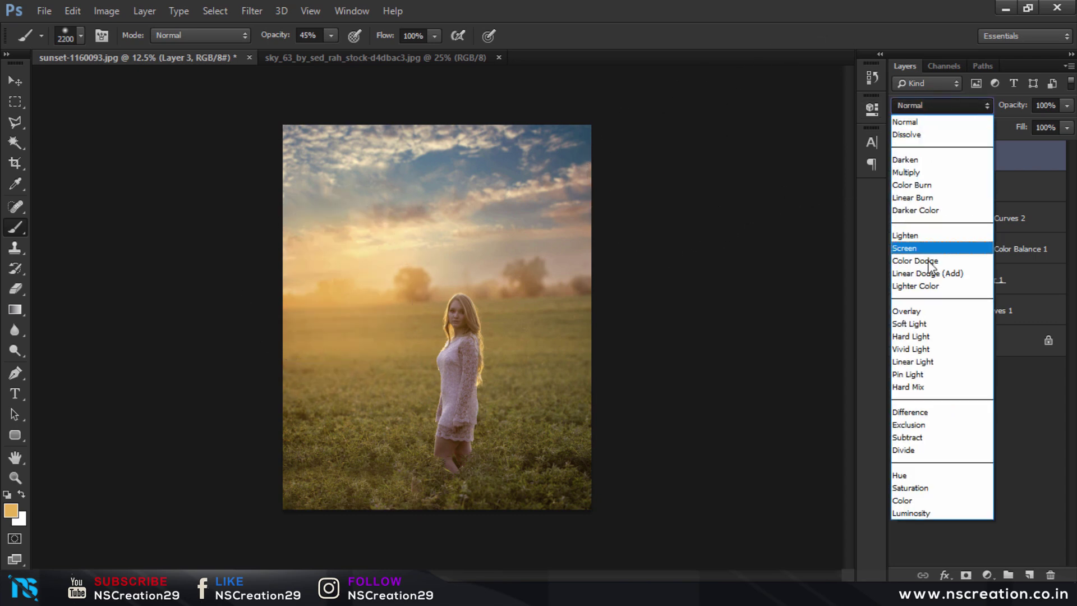
click(912, 312)
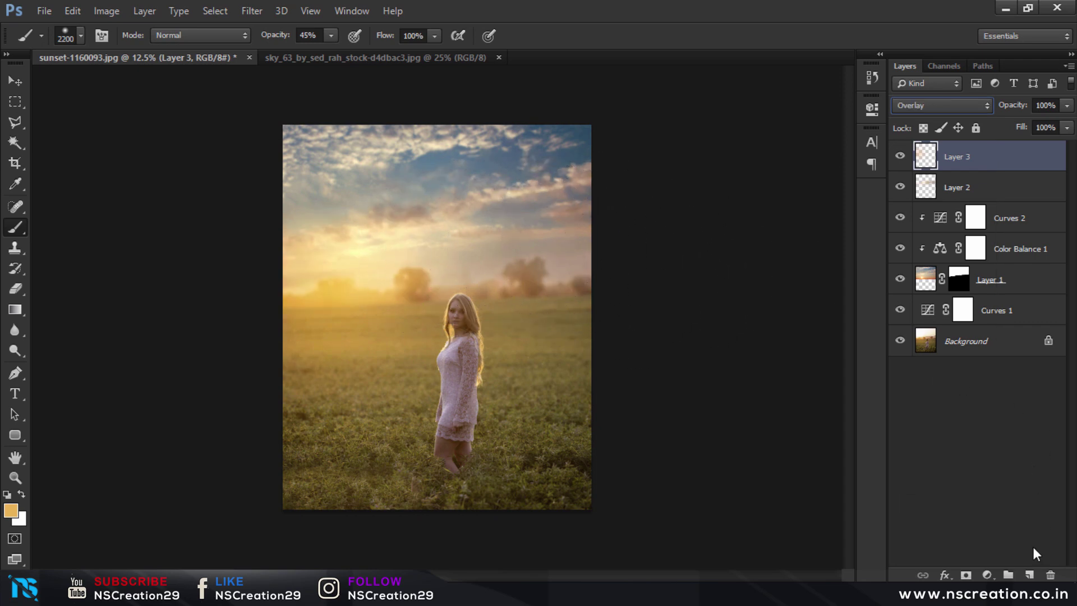
- Brush pale yellow sampled from the sky along the left edge on new Layer 4, blended as Screen
click(1030, 573)
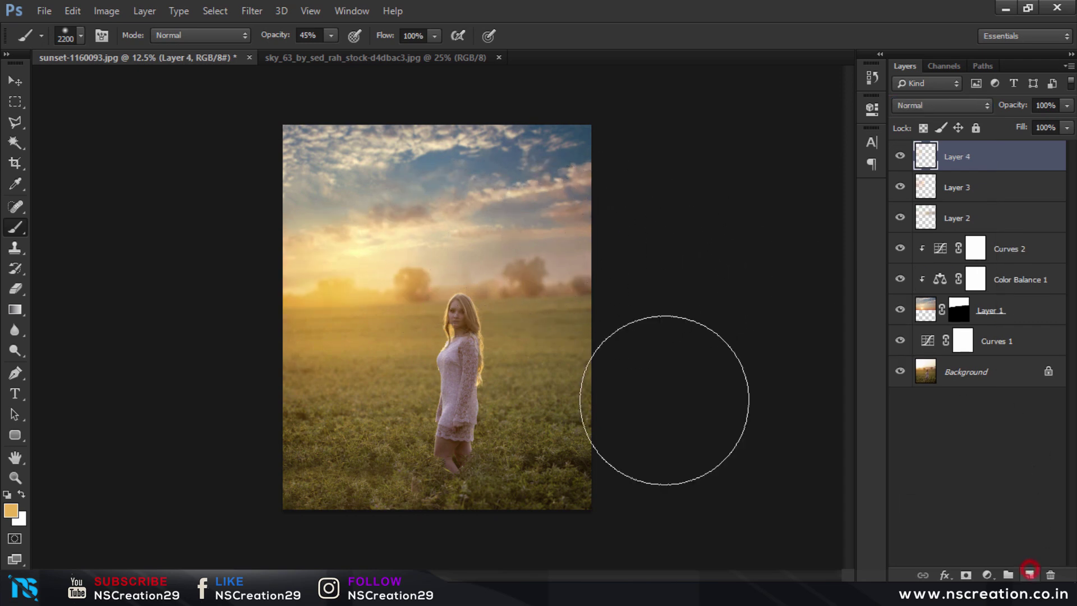
alt+click(361, 252)
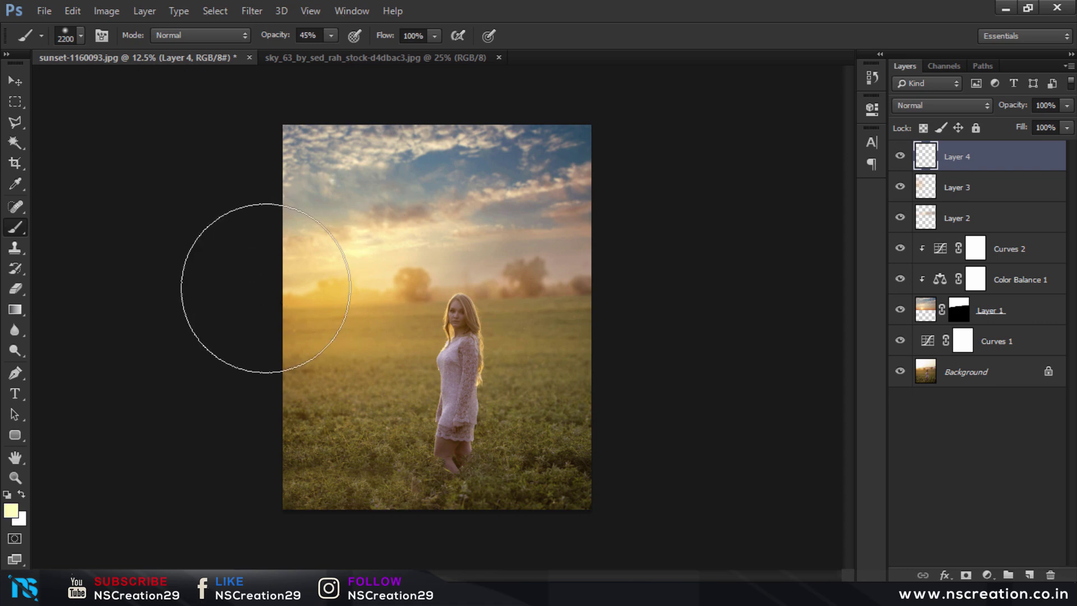
click(277, 276)
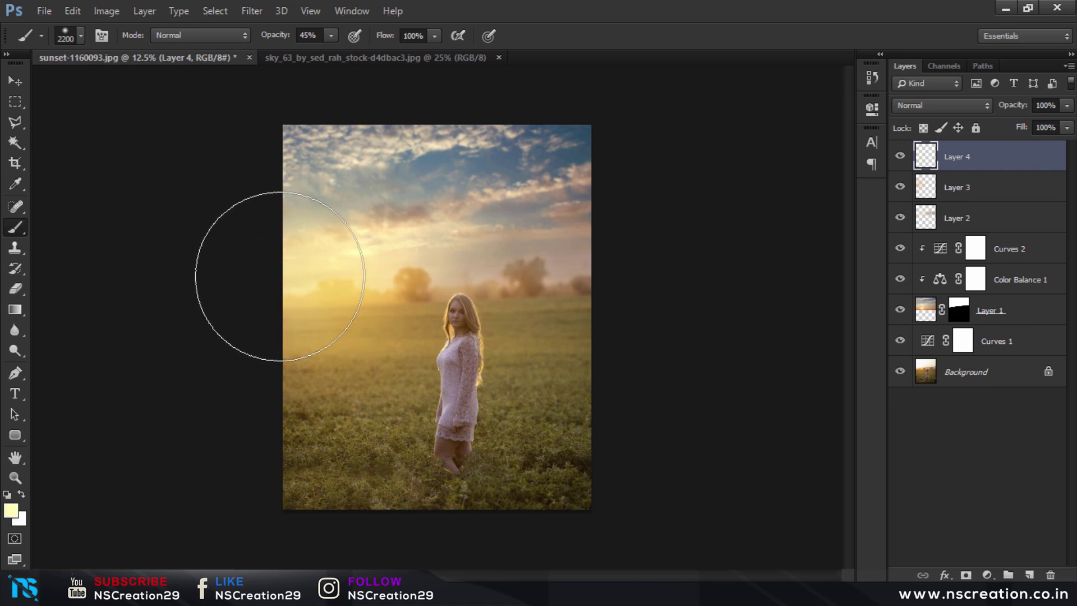
click(940, 106)
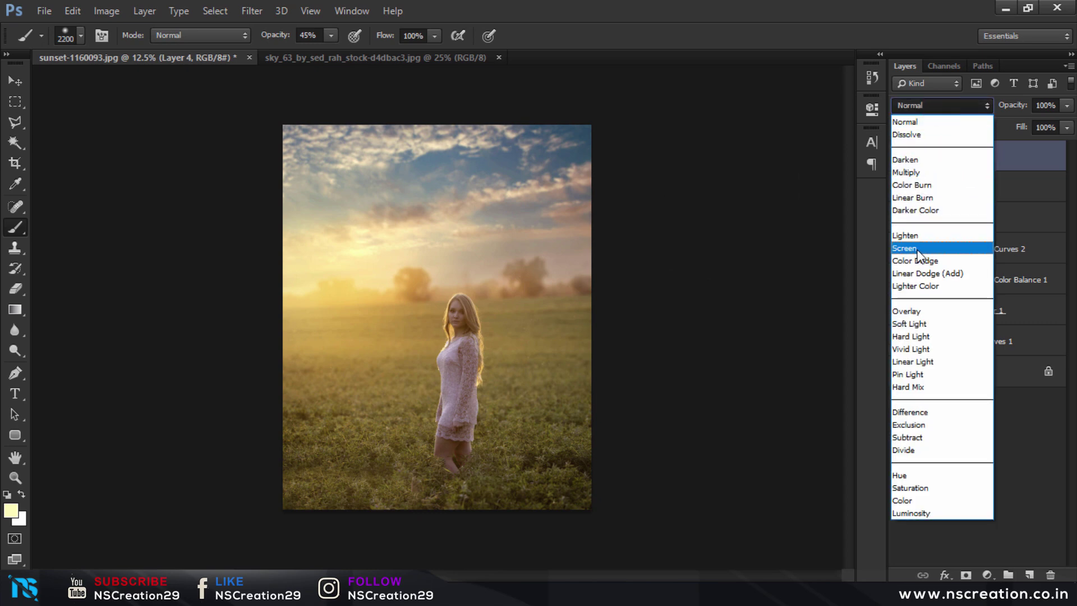
click(912, 248)
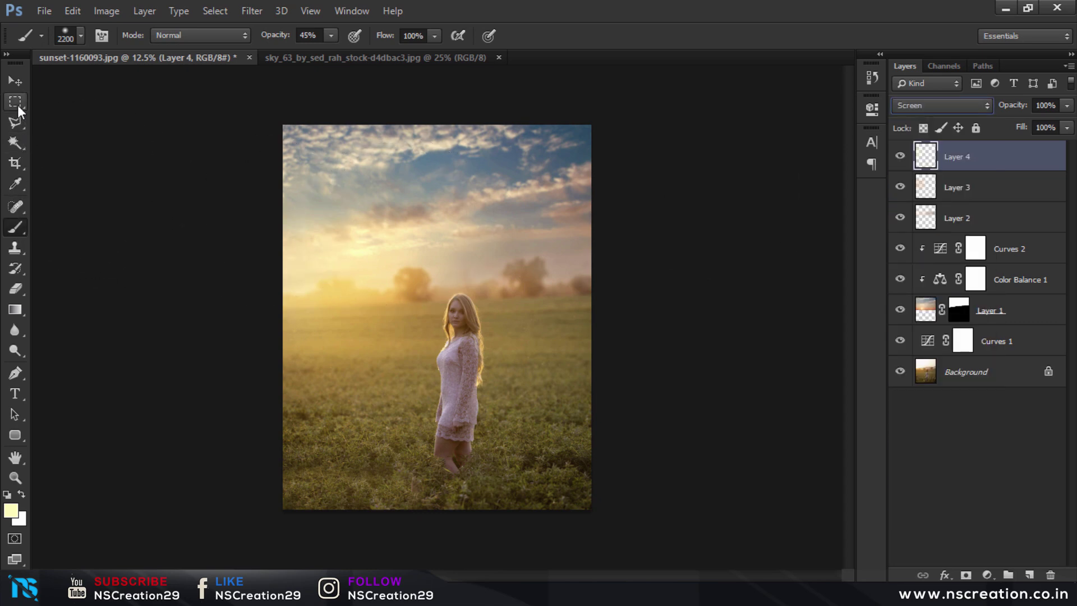
click(15, 81)
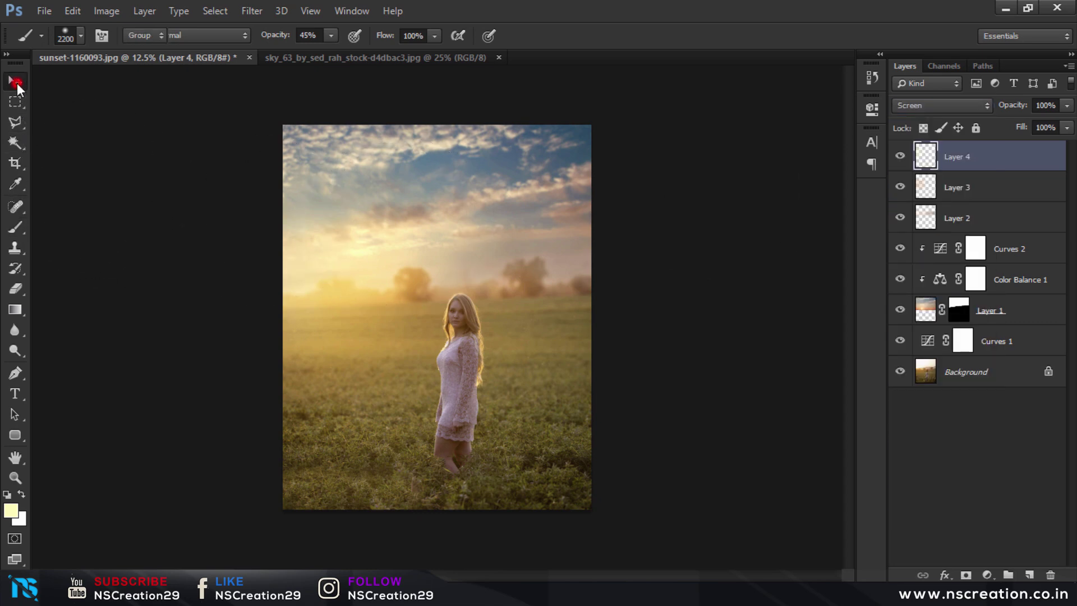
- Enlarge the Layer 3 glow to about 111%, nudge it sideways, and duplicate it
click(913, 186)
key(ctrl+t)
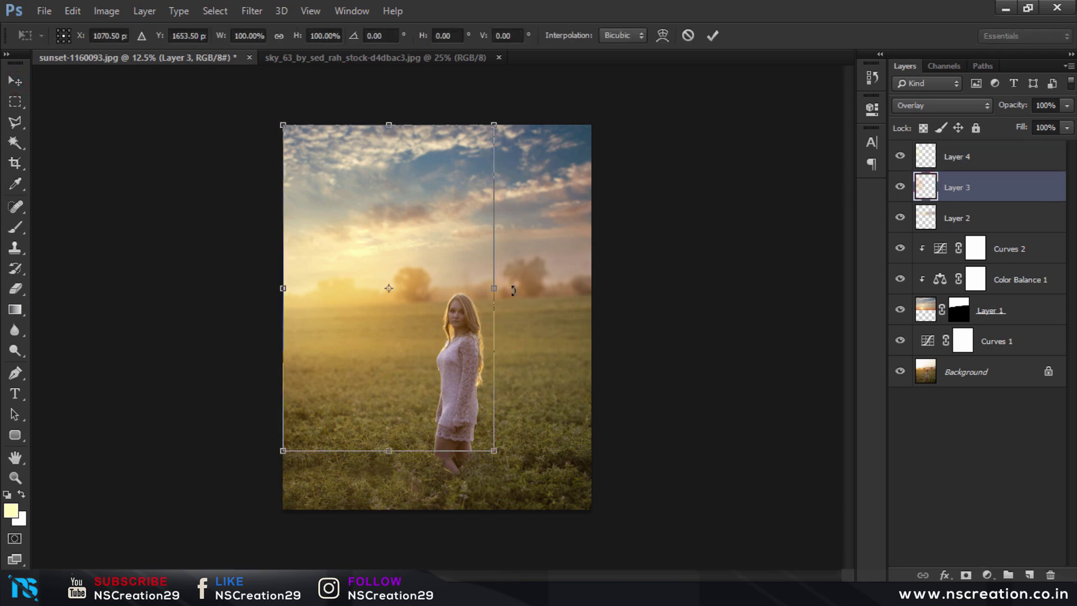
drag(502, 455, 514, 471)
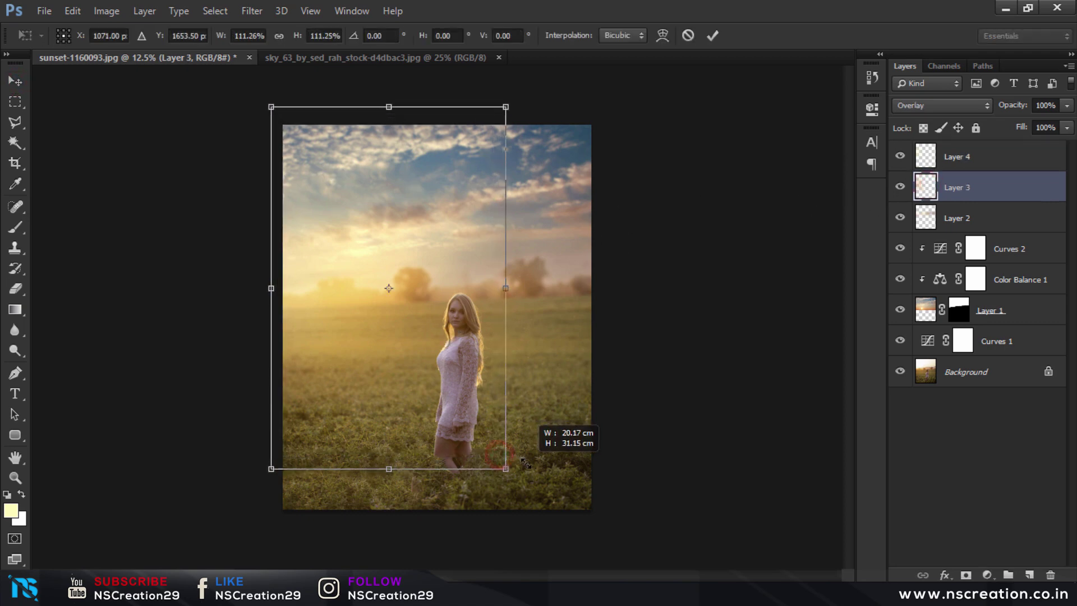
click(979, 106)
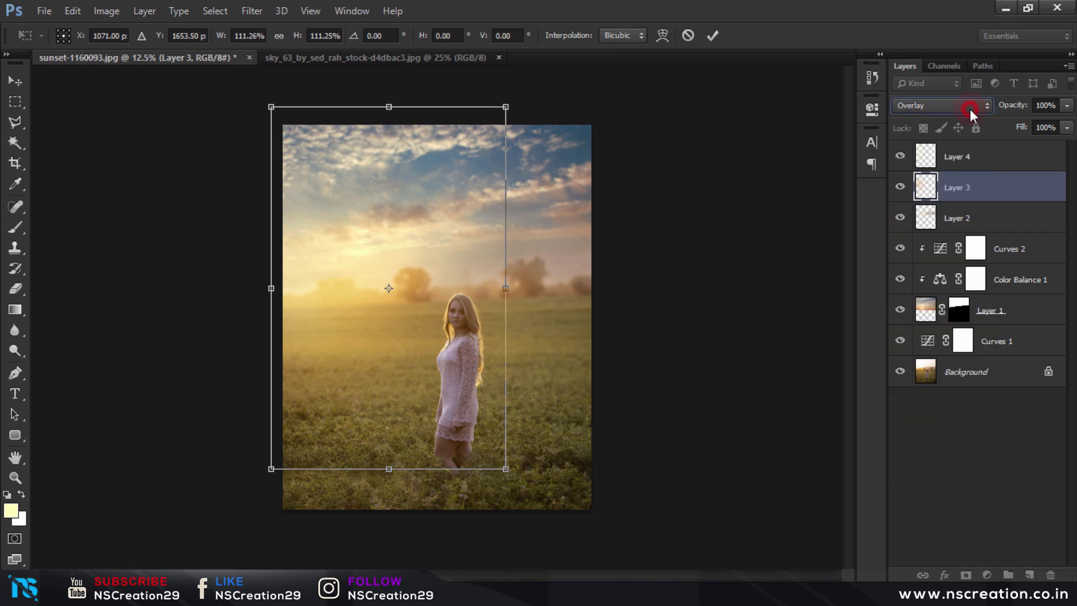
click(713, 35)
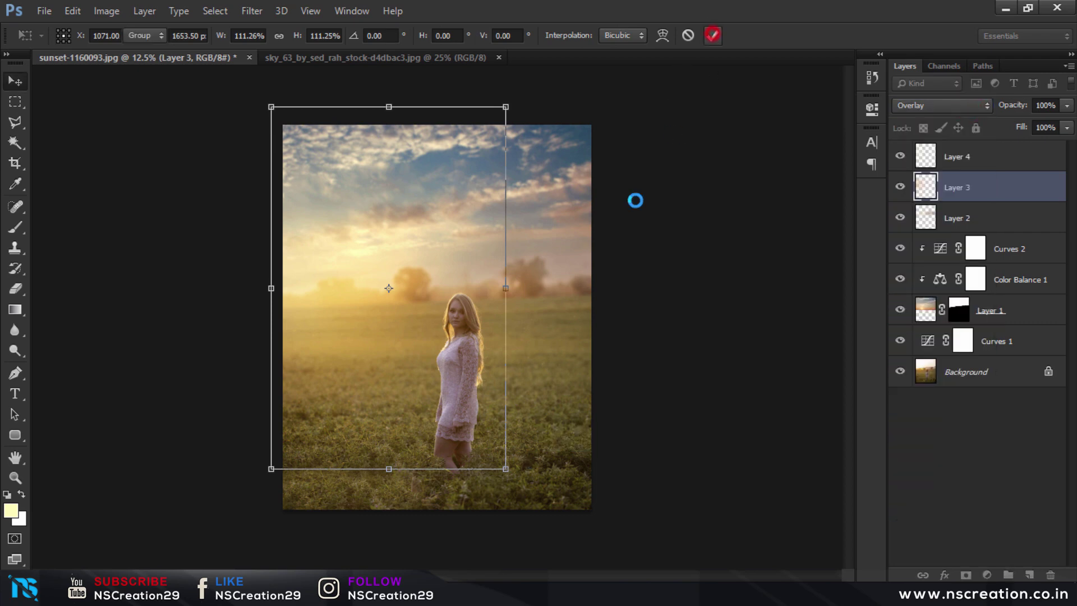
drag(625, 216, 638, 220)
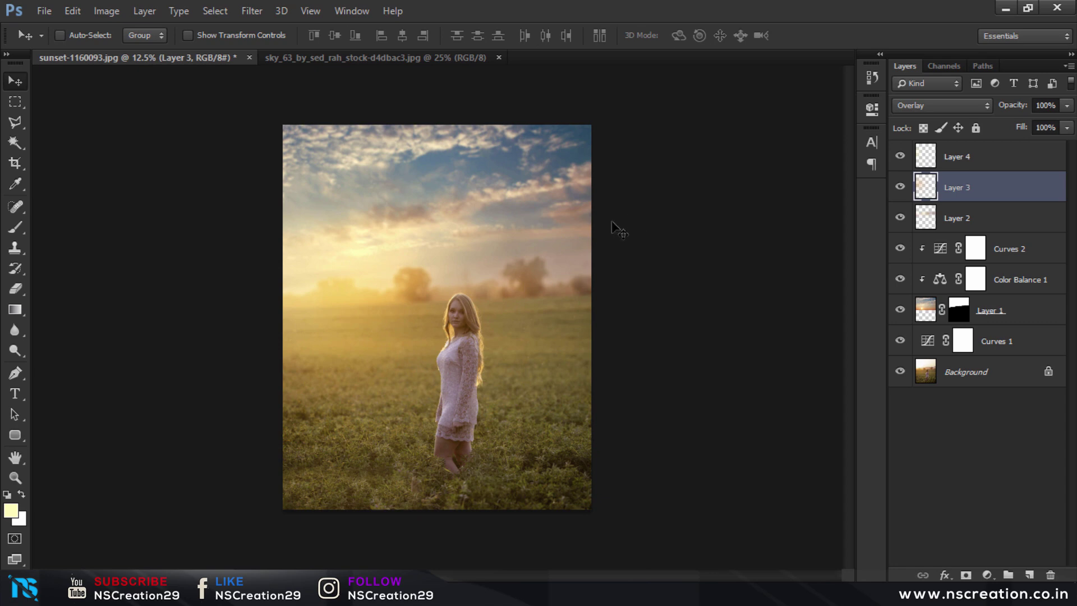
key(ctrl+j)
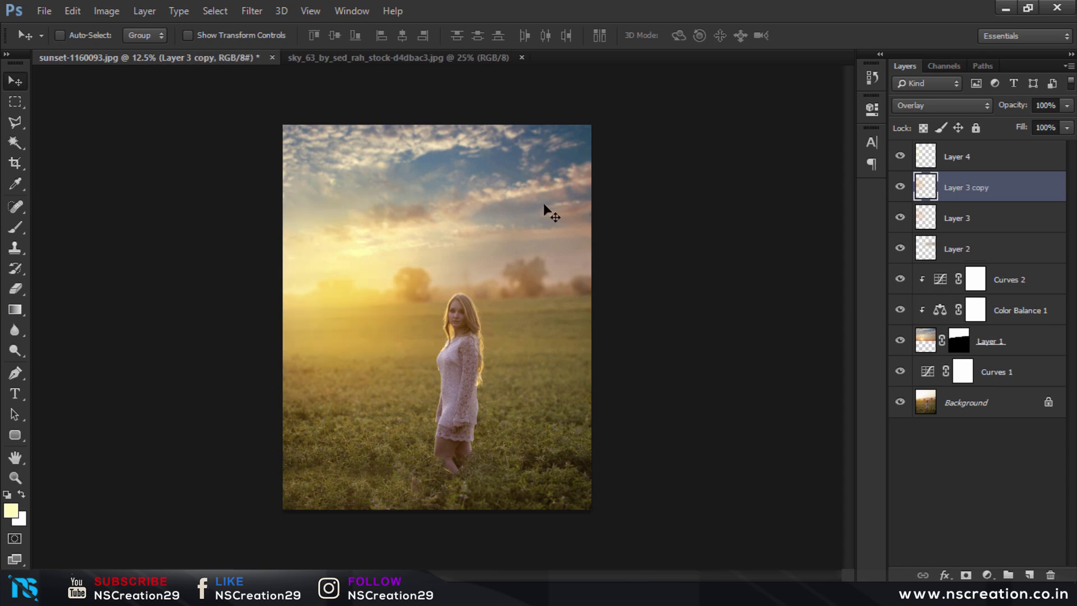
- Squash Layer 4 vertically to about 86% height
key(shift+alt+s)
click(979, 161)
key(ctrl+t)
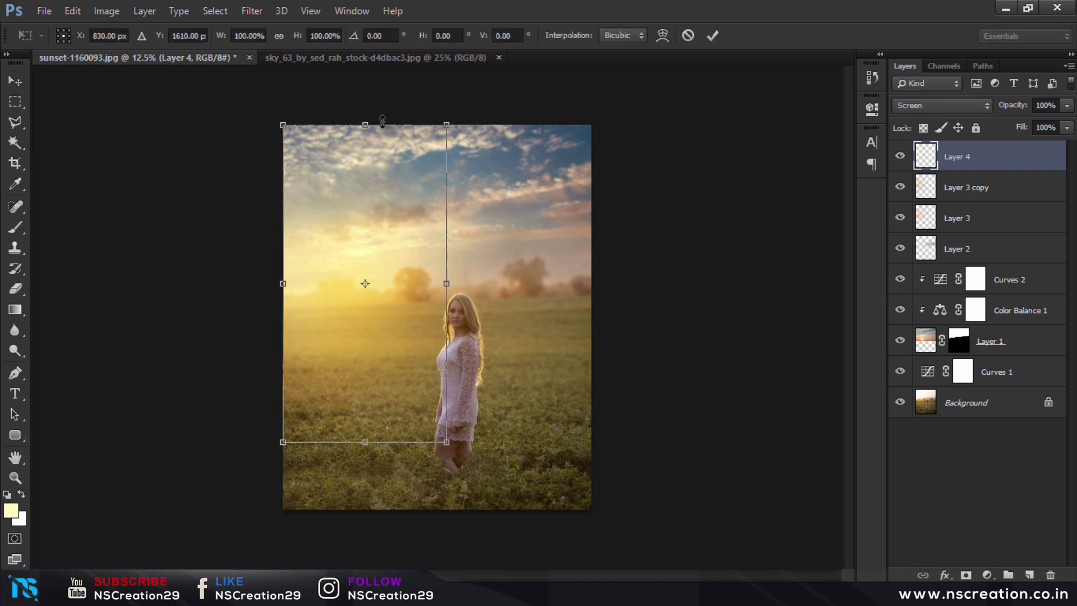
drag(371, 117, 370, 141)
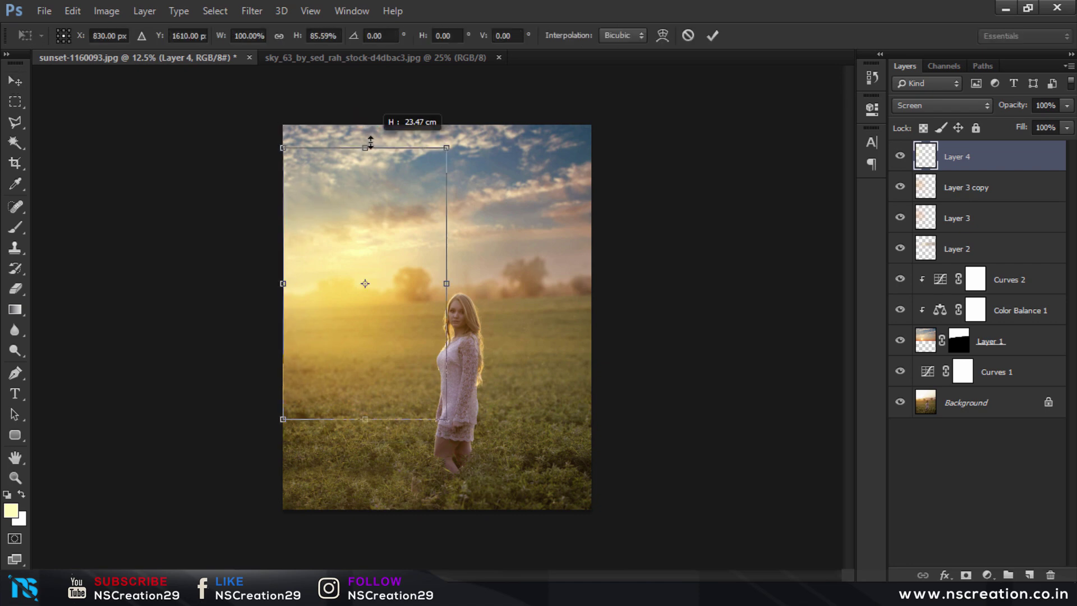
click(717, 35)
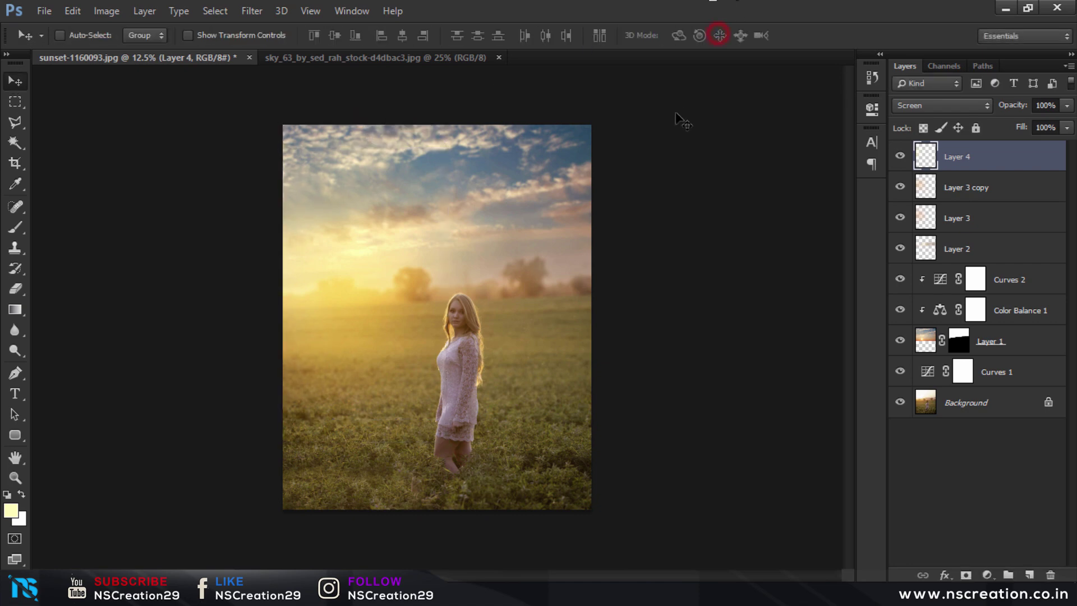
key(shift+alt+o)
- Set Layer 3 copy to 64% opacity and shift the three light layers slightly
click(937, 191)
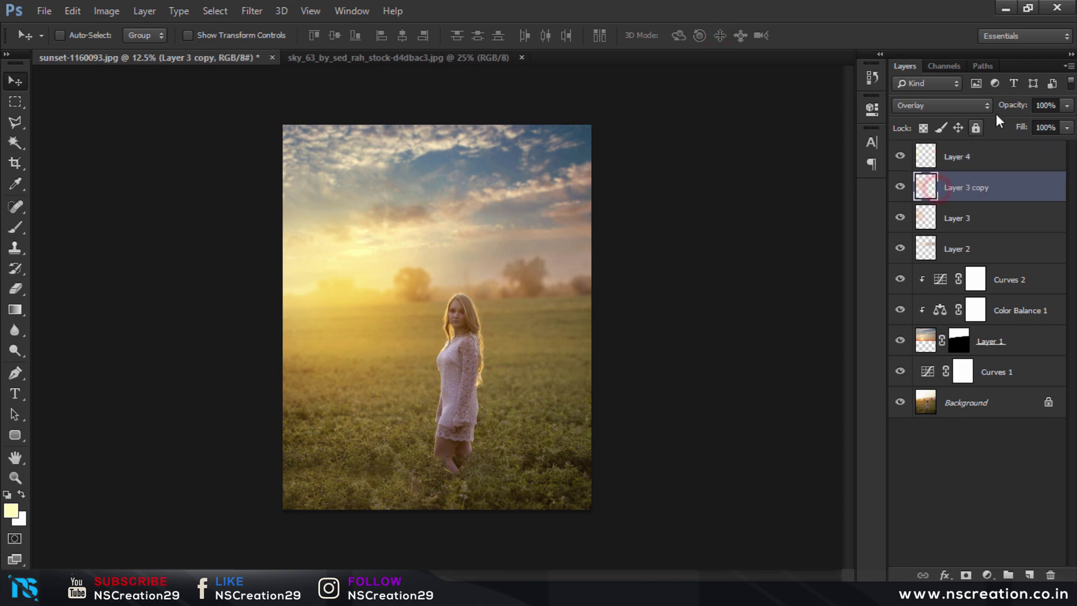
drag(1012, 105, 987, 112)
key(Return)
click(943, 157)
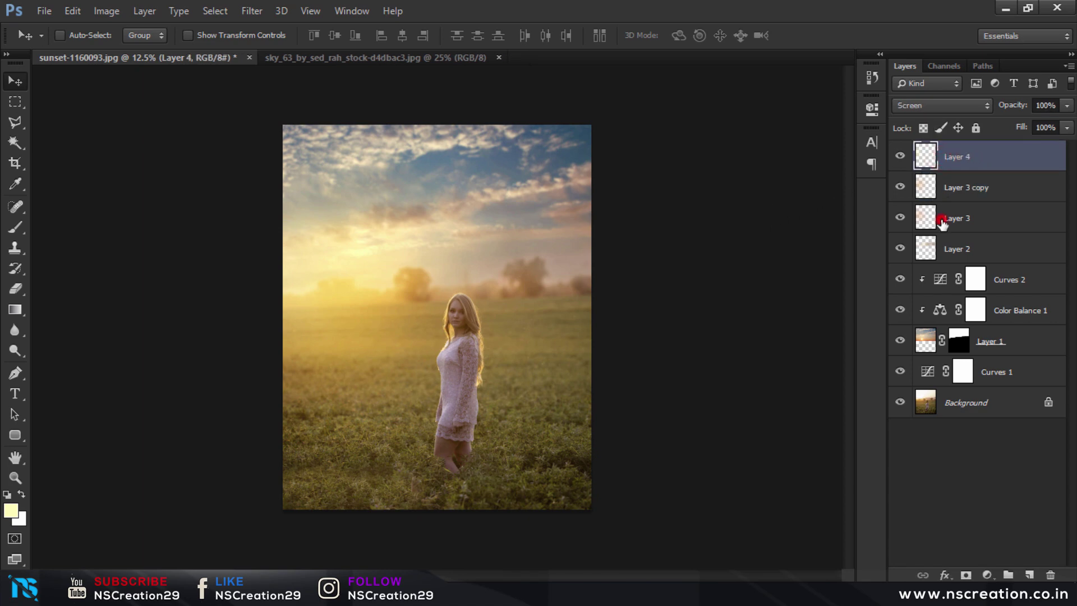
shift+click(943, 223)
mouse_move(674, 260)
mouse_down()
mouse_move(654, 259)
mouse_move(673, 257)
mouse_up()
click(716, 251)
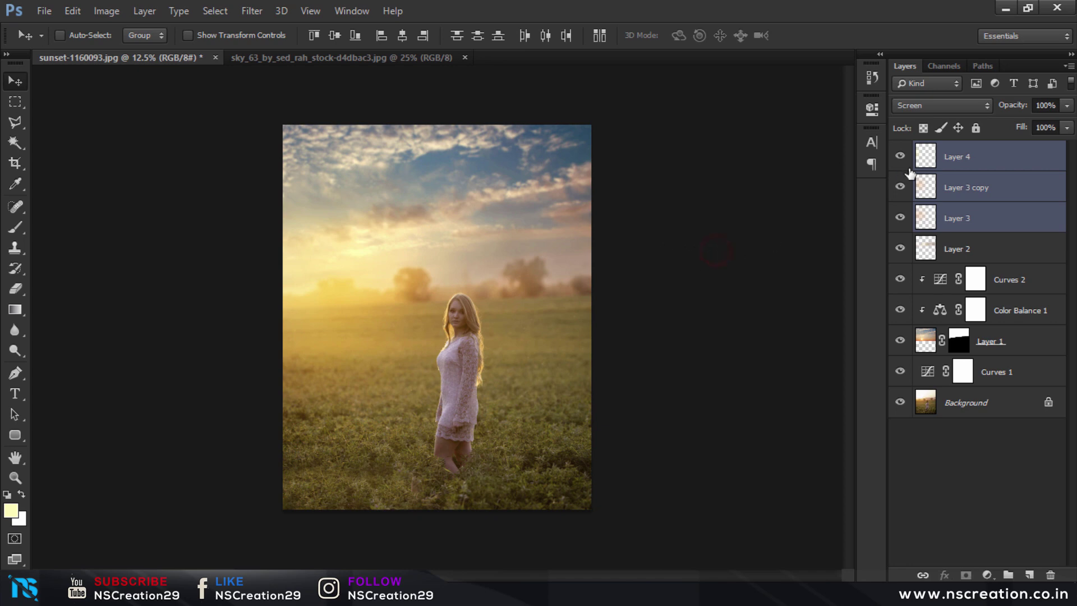
click(996, 151)
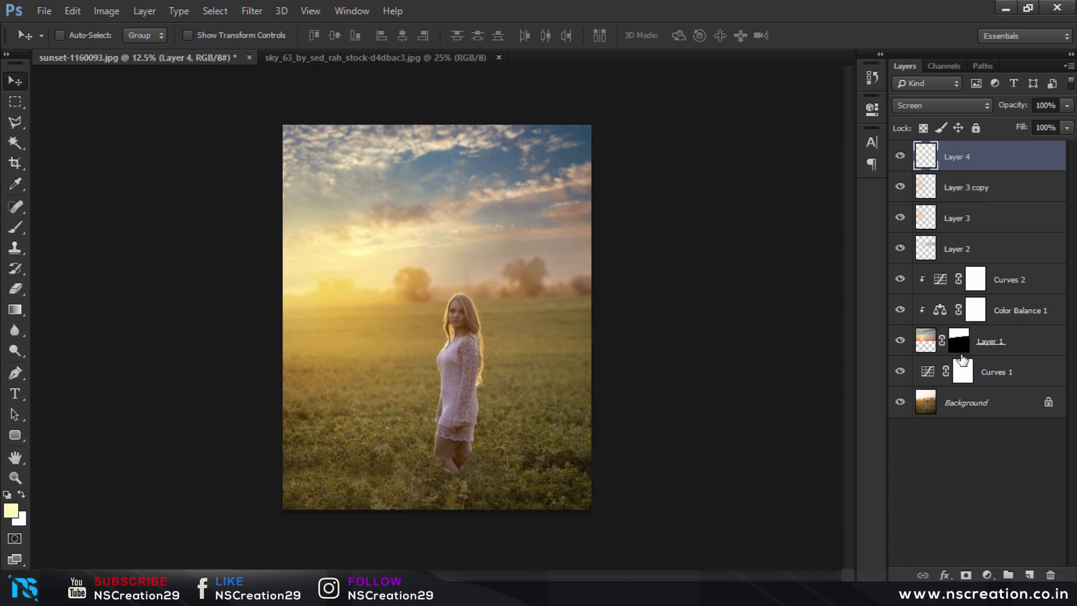
- Add a Curves adjustment on top with midtones pulled down and the white point moved left
click(987, 575)
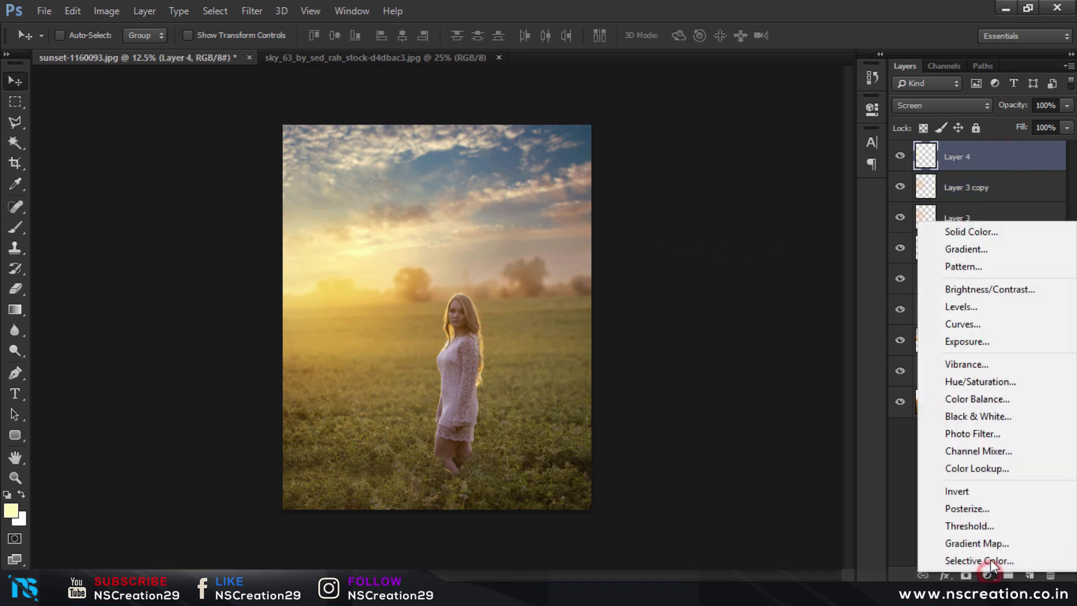
click(996, 328)
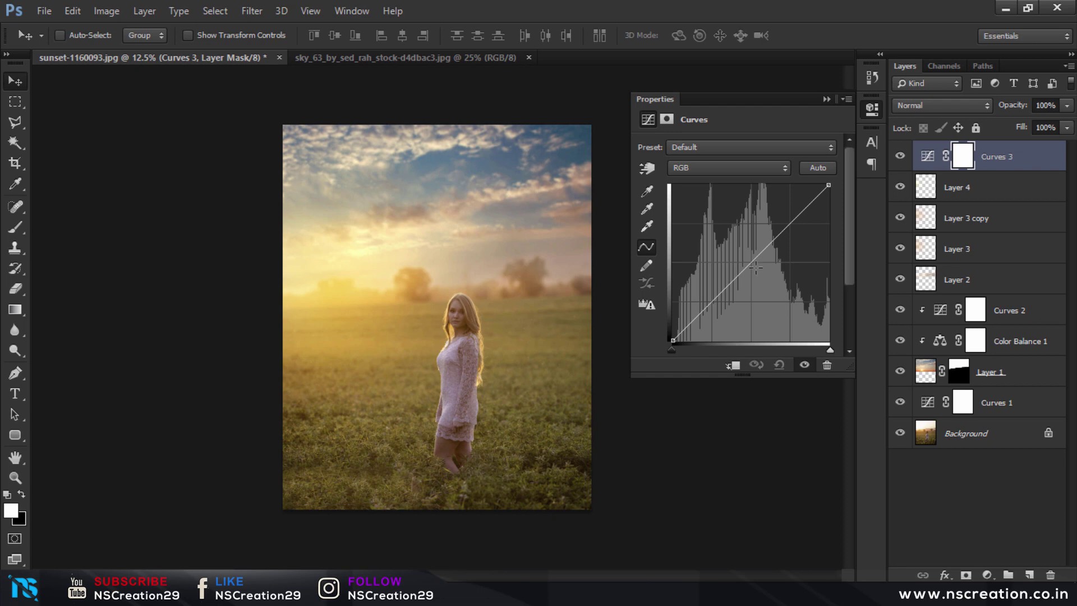
drag(753, 262, 757, 269)
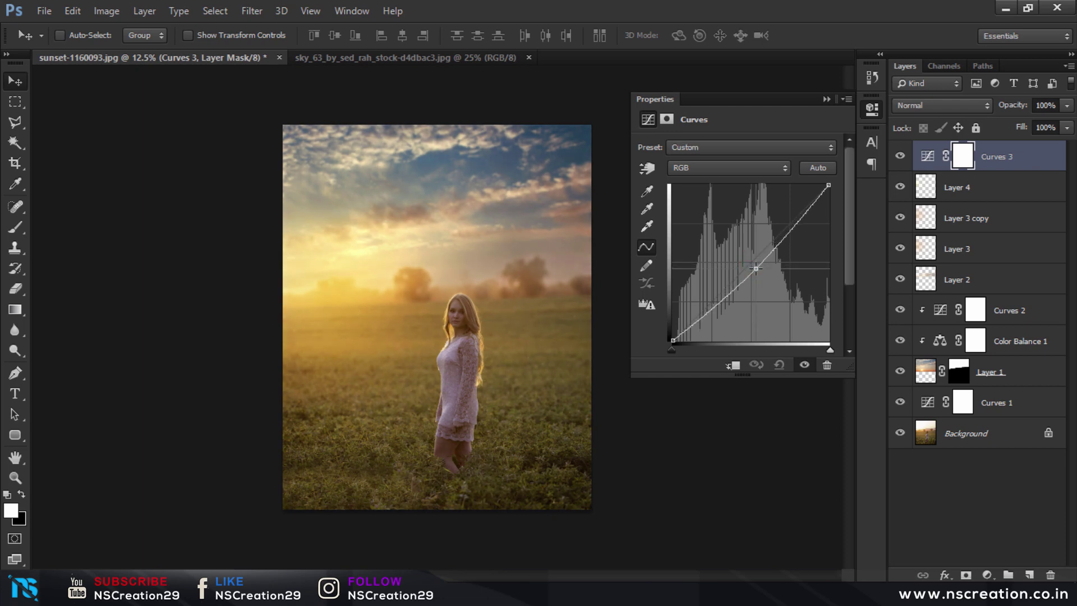
drag(756, 269, 755, 270)
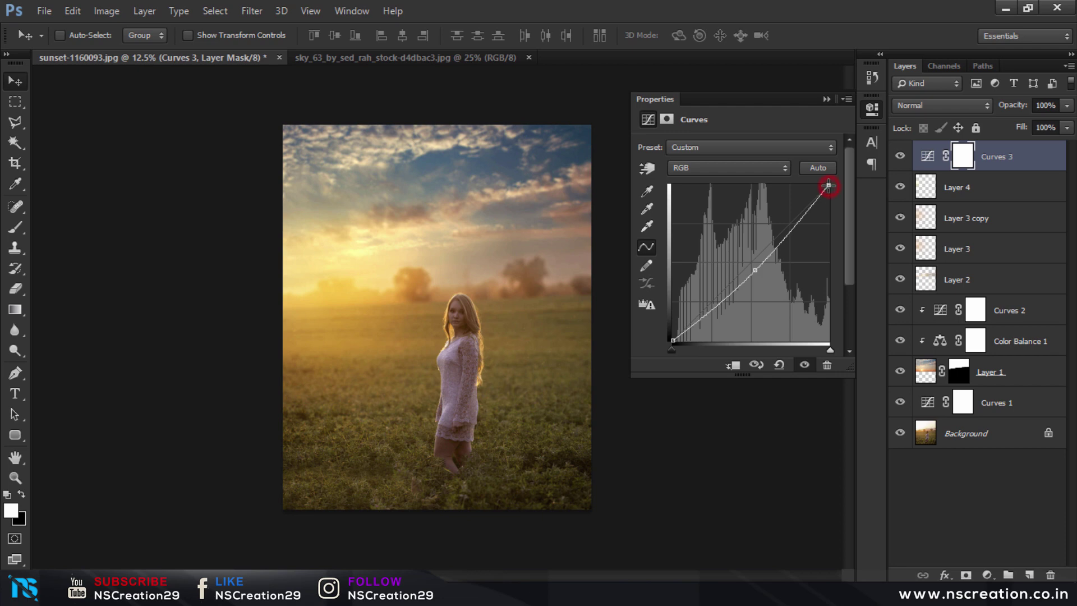
drag(828, 185, 821, 183)
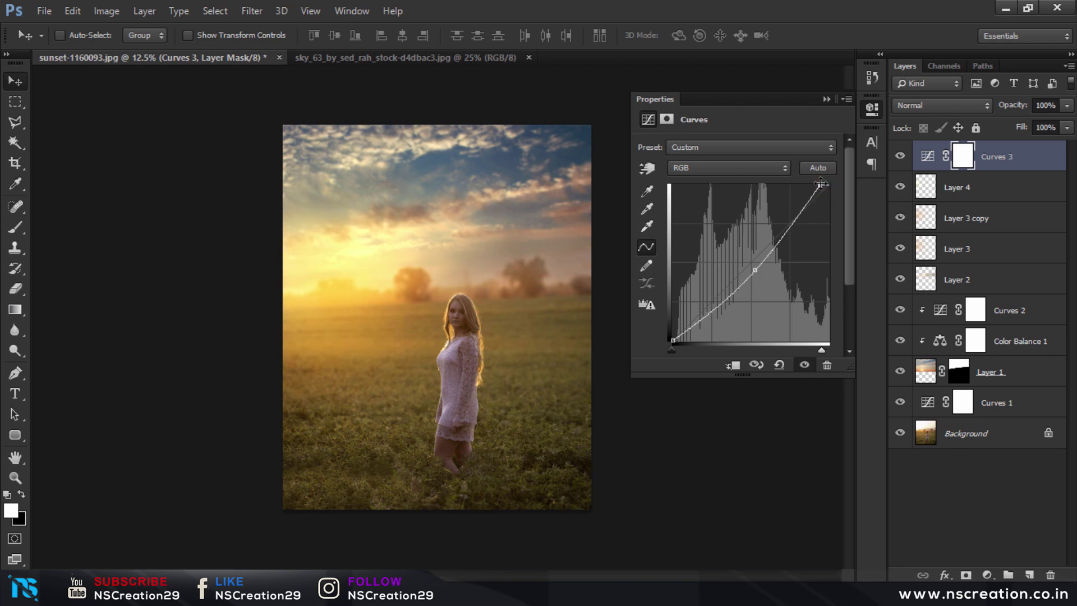
click(826, 98)
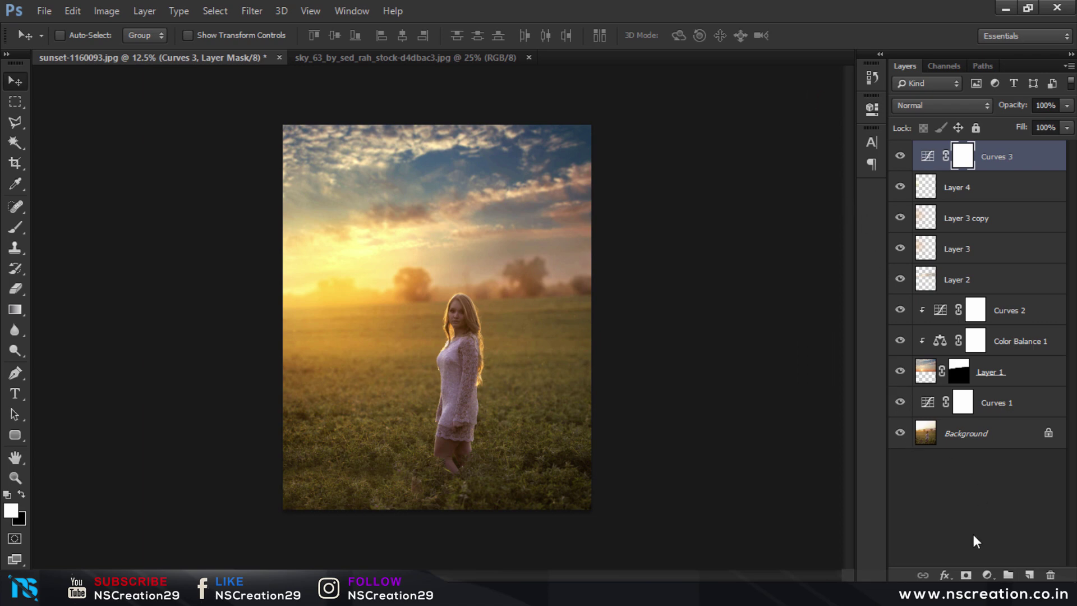
- Add Layer 5 above the Background, fill it with 50% Gray, and set it to Overlay
click(975, 440)
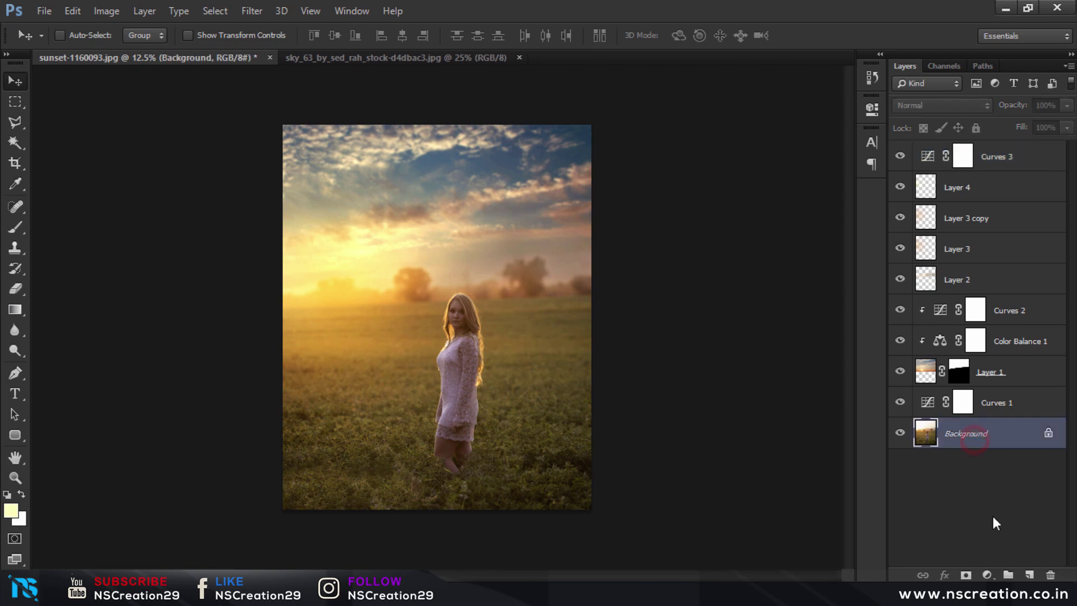
click(1030, 575)
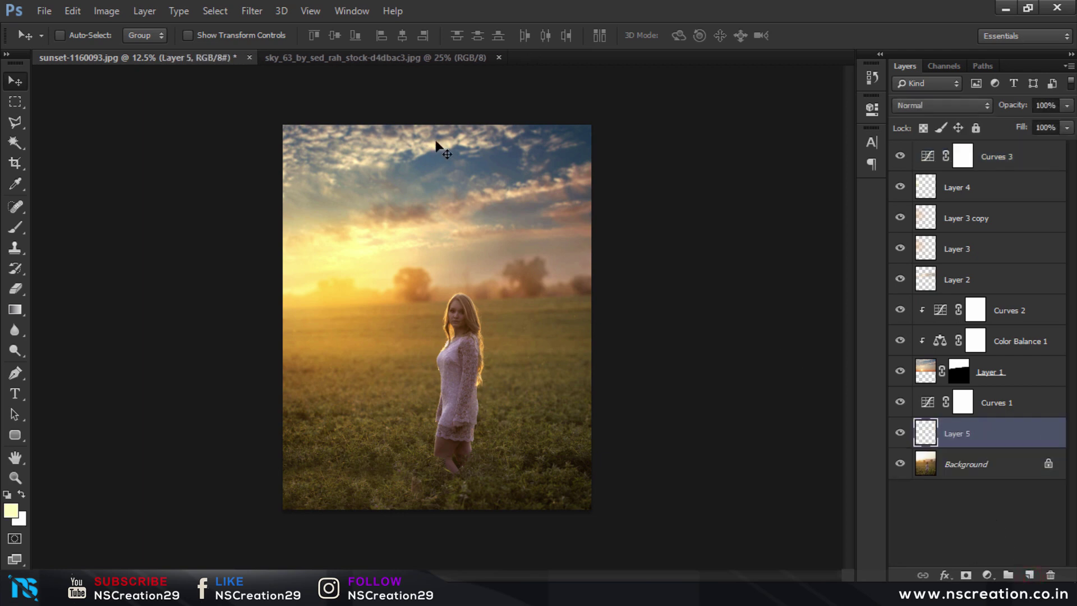
click(107, 11)
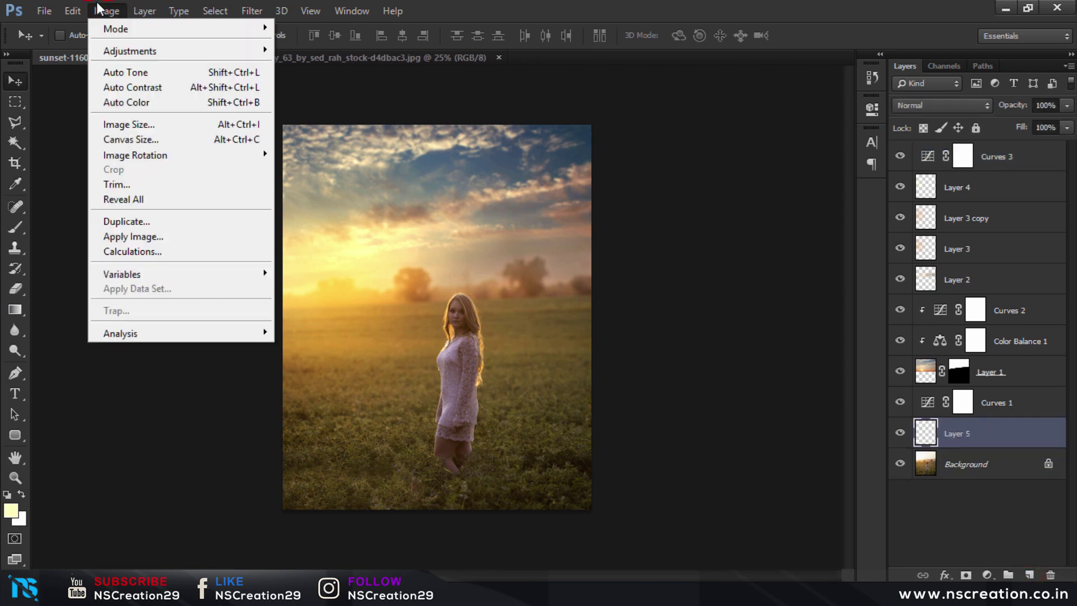
click(120, 217)
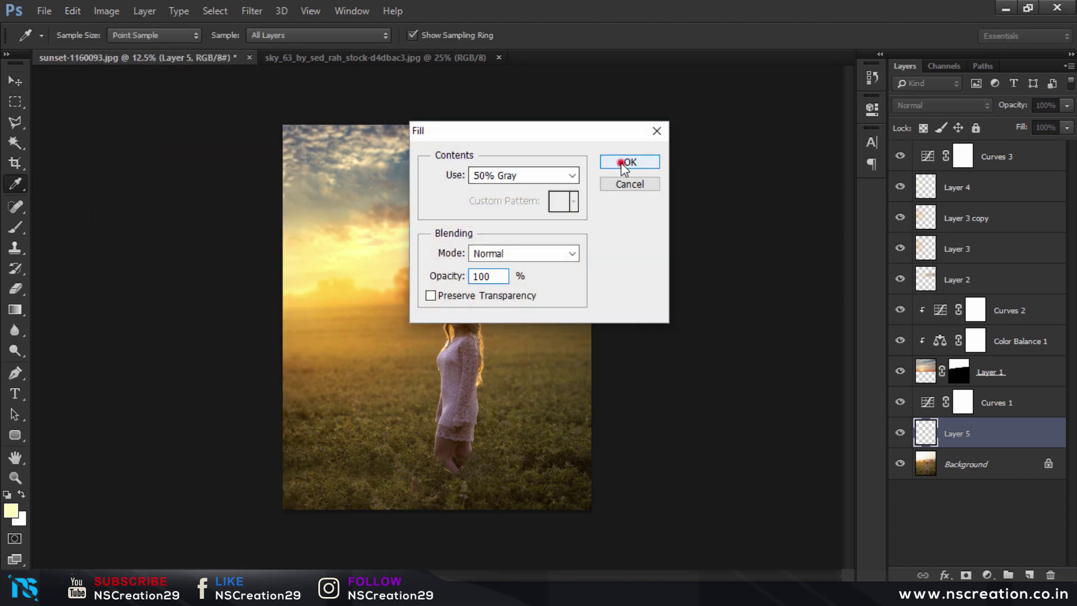
click(628, 162)
click(928, 104)
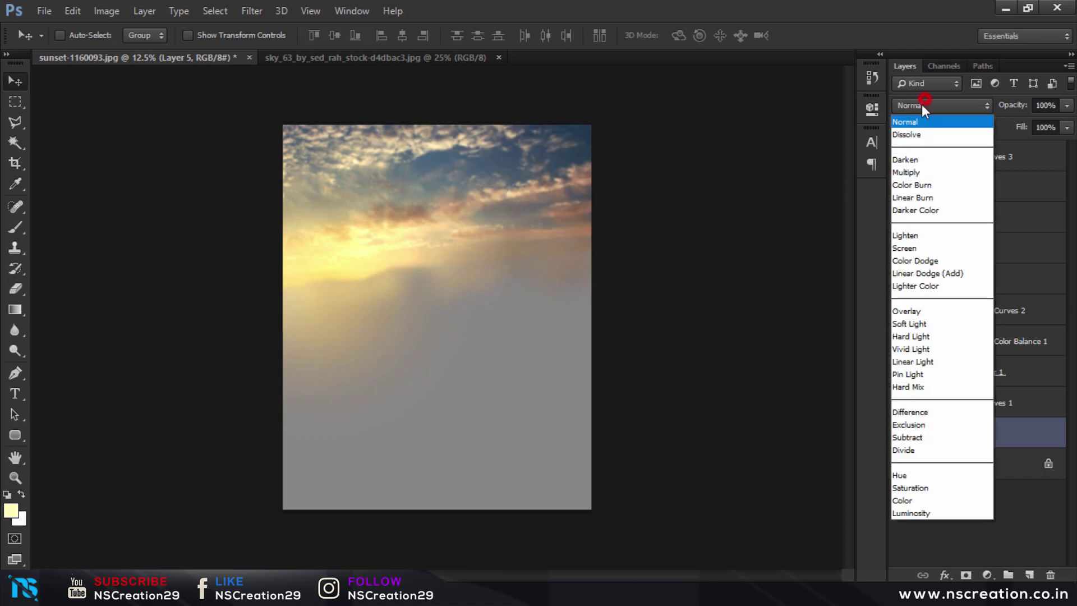
click(910, 309)
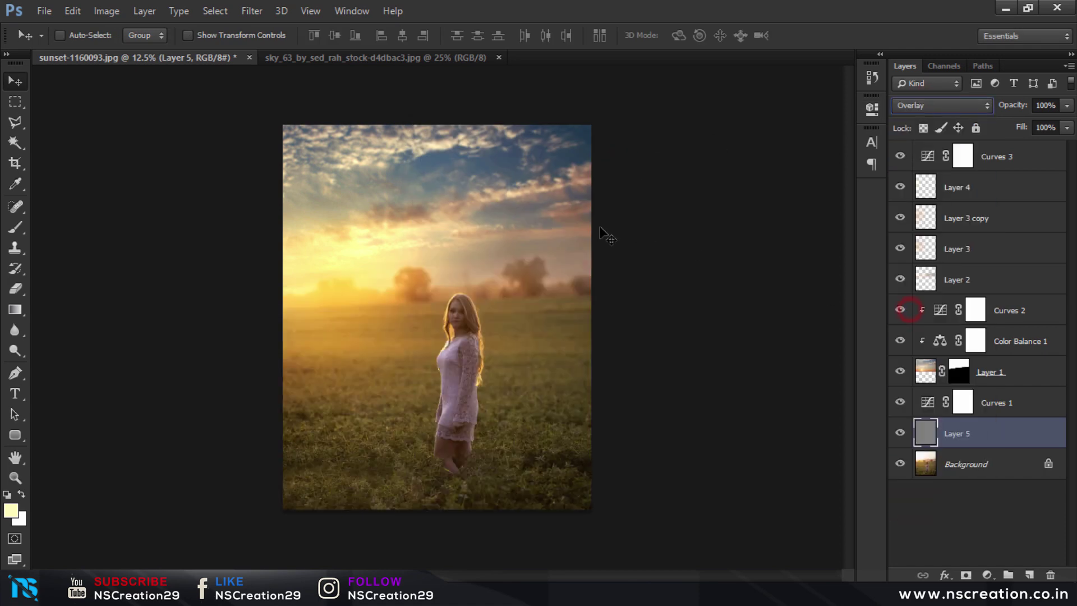
click(17, 226)
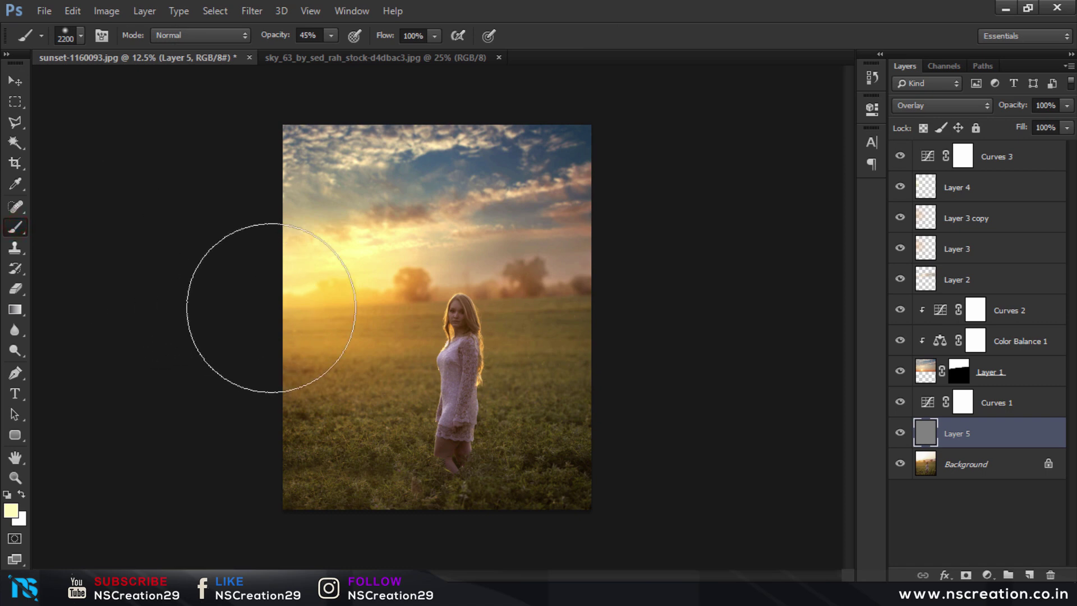
- Dodge the girl's face on Layer 5 and set the dodge exposure to 6%
click(16, 352)
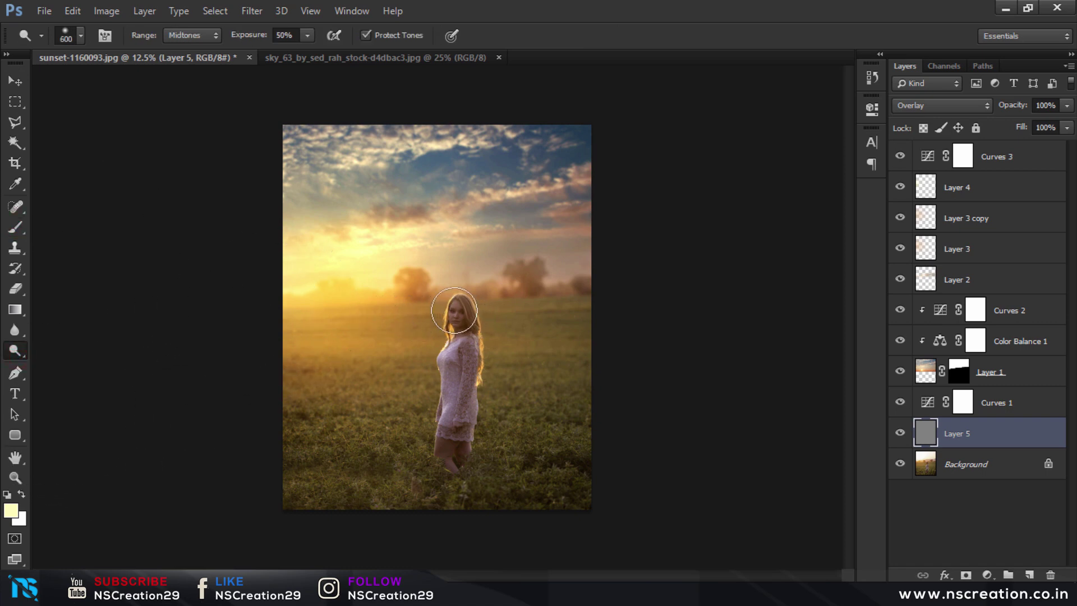
mouse_move(454, 310)
mouse_down()
mouse_move(432, 365)
mouse_move(399, 383)
mouse_move(332, 269)
mouse_move(373, 365)
mouse_move(320, 452)
mouse_move(407, 382)
mouse_up()
key(bracketleft)
key(bracketleft)
key(bracketleft)
key(bracketright)
key(bracketright)
key(bracketright)
click(254, 34)
text(6)
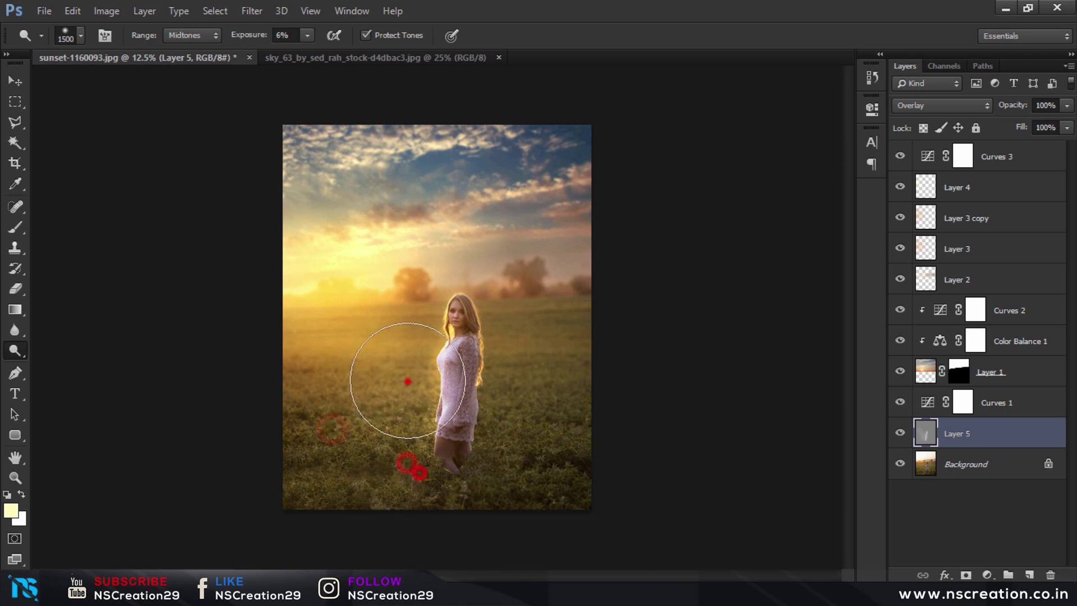
- Burn the right edge, the sky, and the bottom edge of the photo
right_click(15, 350)
click(50, 365)
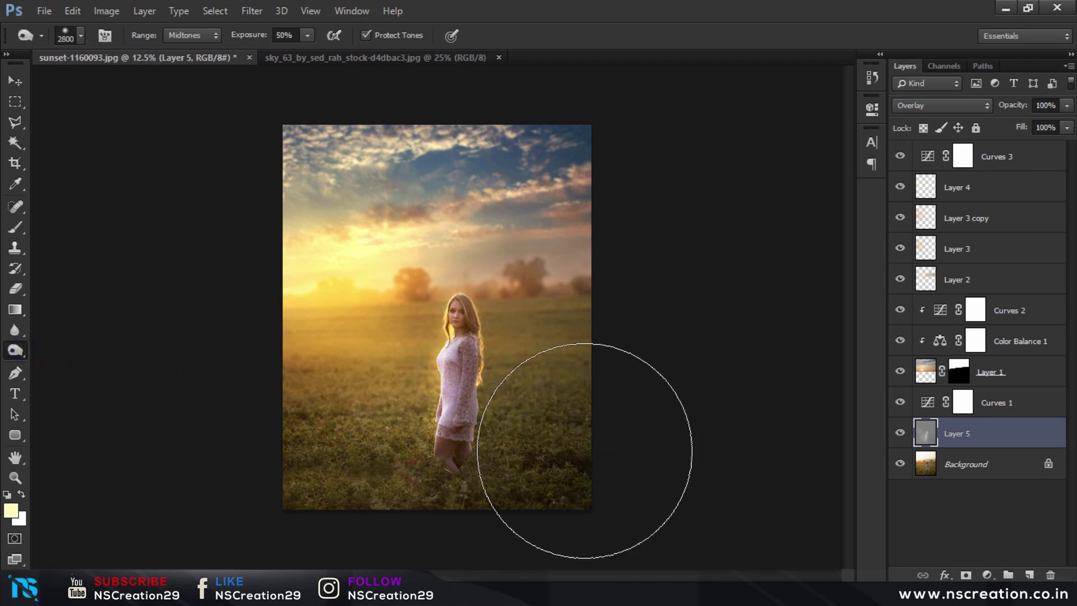
drag(585, 451, 589, 163)
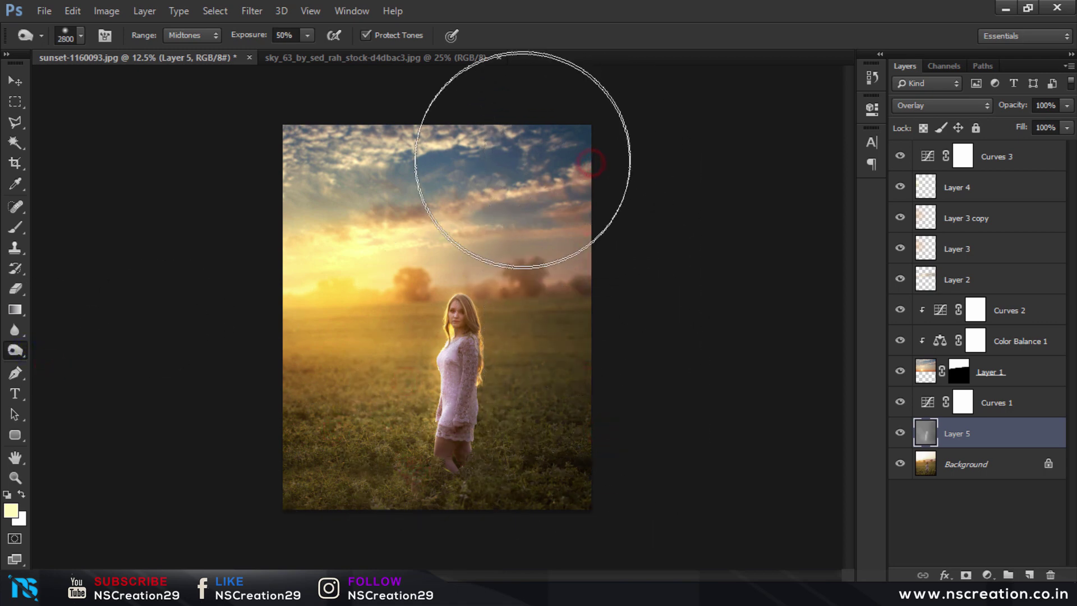
drag(523, 160, 354, 168)
key(bracketleft)
key(bracketleft)
key(bracketleft)
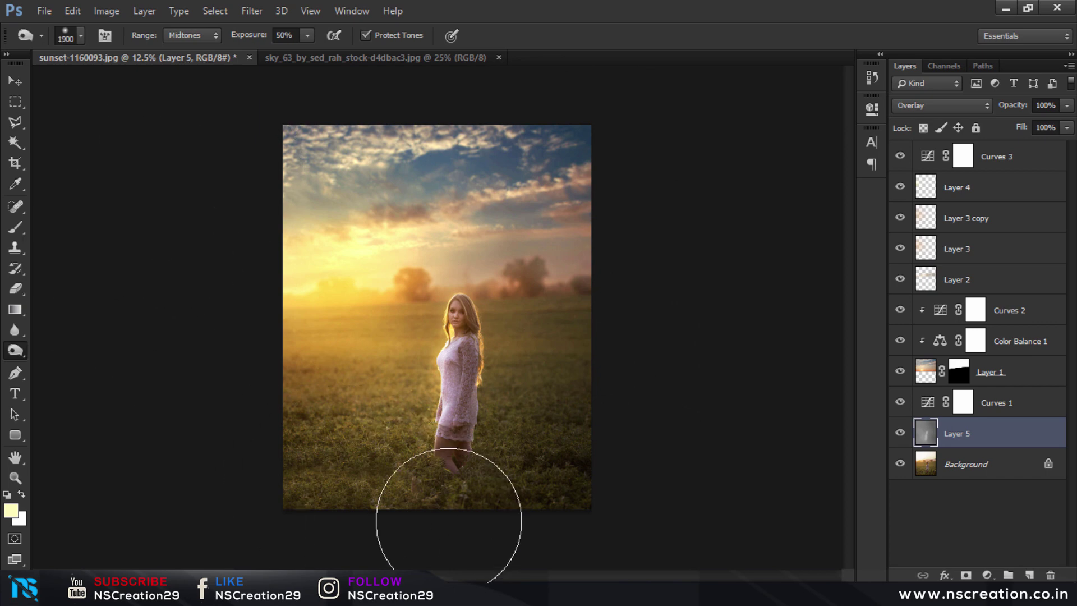
drag(449, 521, 307, 524)
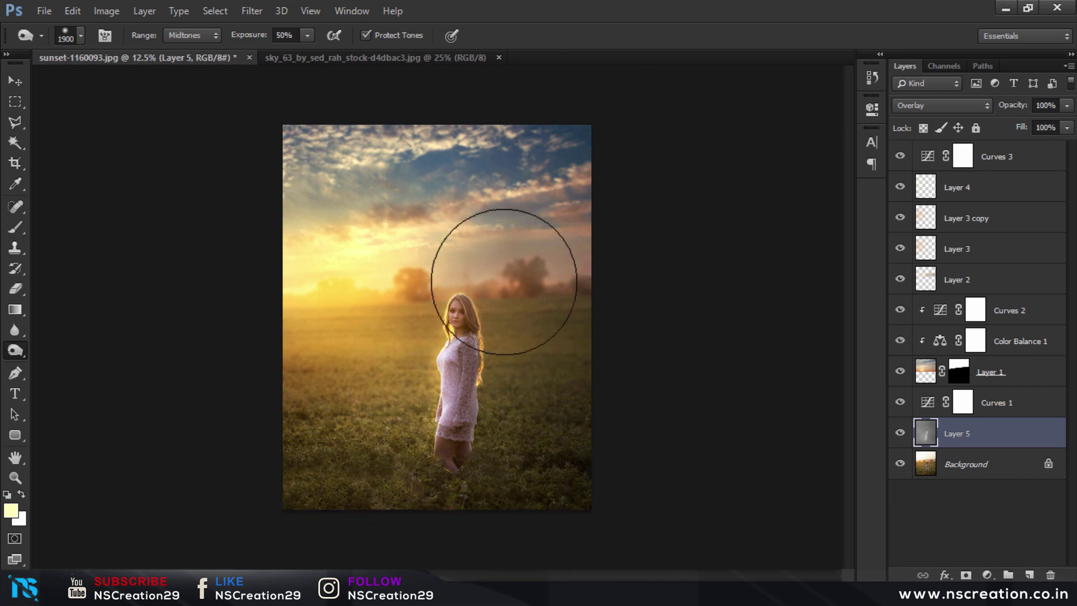
- Zoom in and dodge the edges of the woman's hair at 9% exposure
key(ctrl+plus)
key(ctrl+plus)
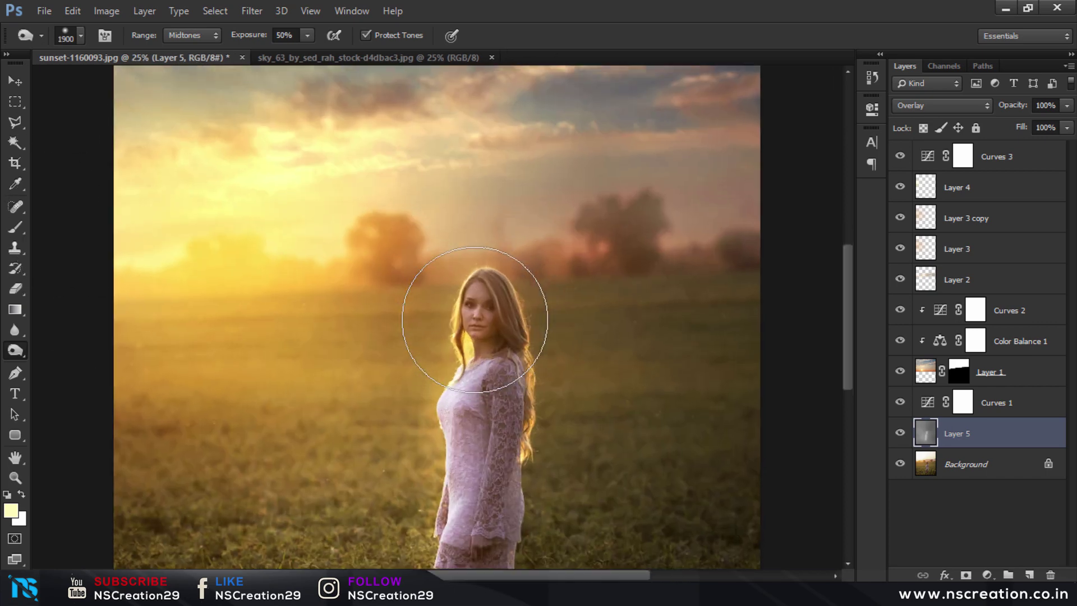
key(ctrl+plus)
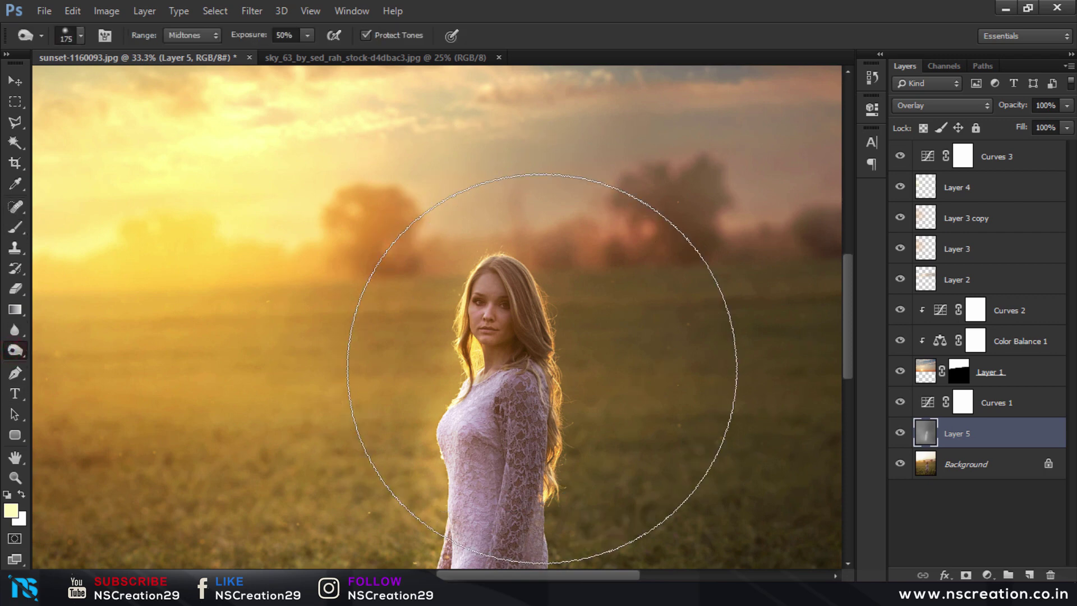
drag(241, 34, 243, 38)
drag(440, 387, 441, 511)
scroll(459, 507, down, 1)
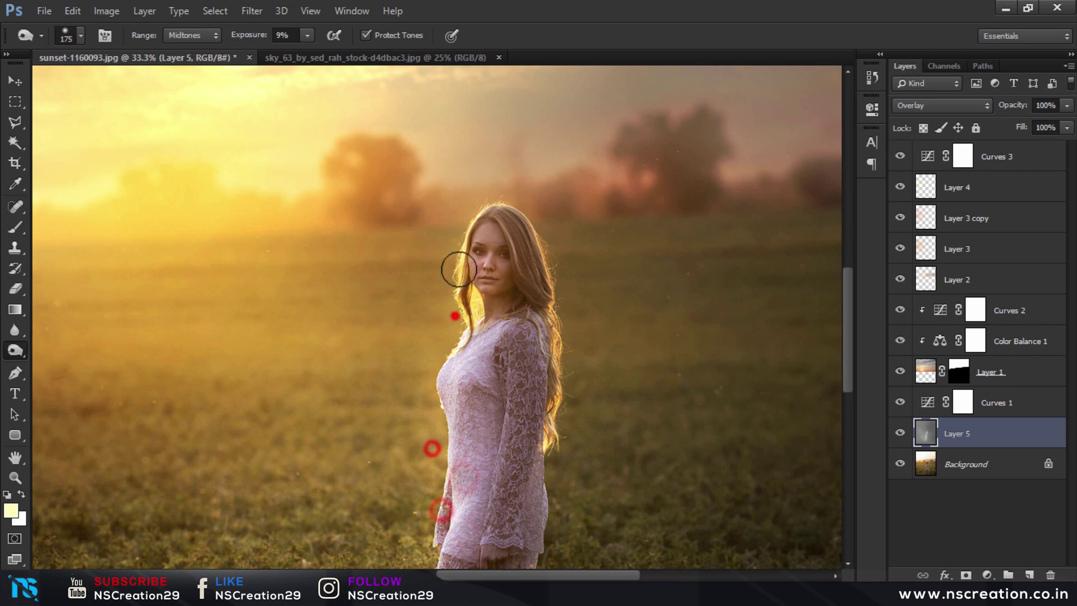
mouse_move(459, 269)
mouse_down()
mouse_move(481, 228)
mouse_move(533, 258)
mouse_up()
drag(563, 326, 584, 392)
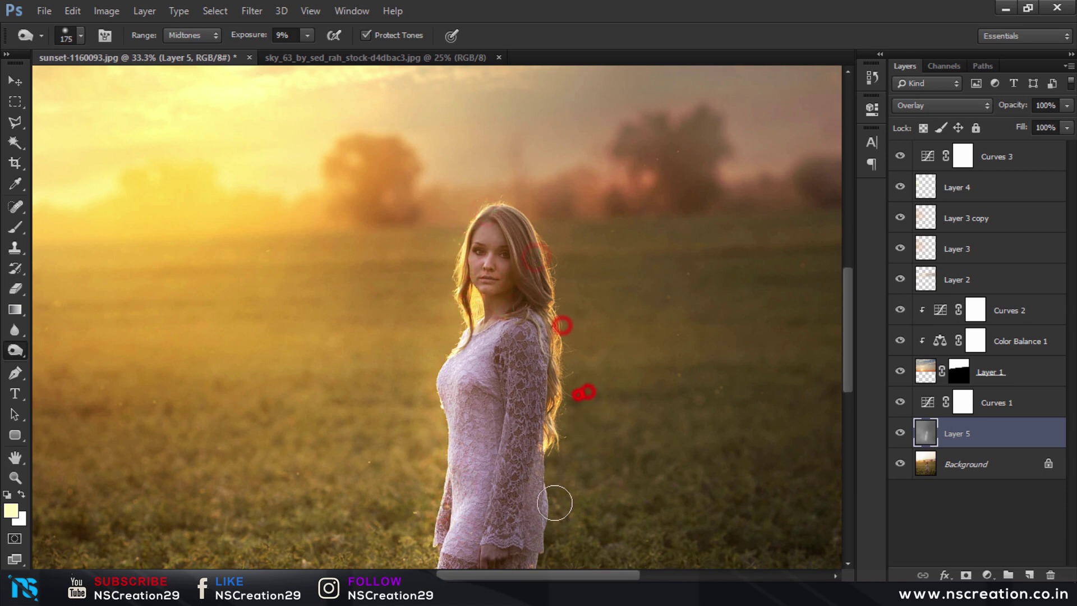
click(551, 519)
key(ctrl+0)
- Compare Layer 5 on and off, lower its opacity to 88%, then select Curves 3
click(14, 82)
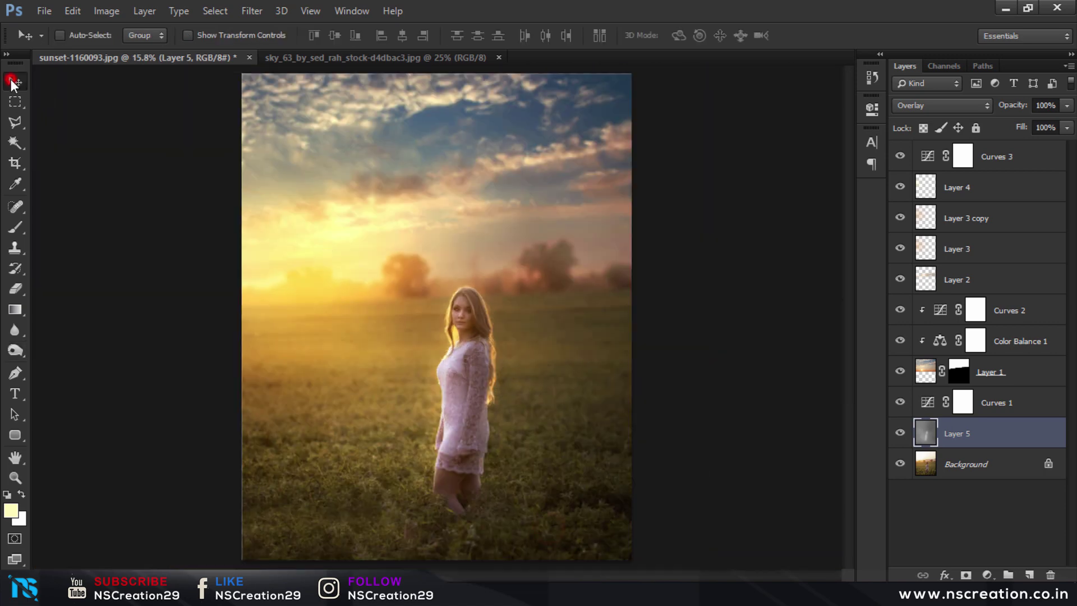
click(900, 433)
click(901, 433)
drag(1008, 110, 1000, 111)
key(Return)
click(651, 260)
click(1014, 158)
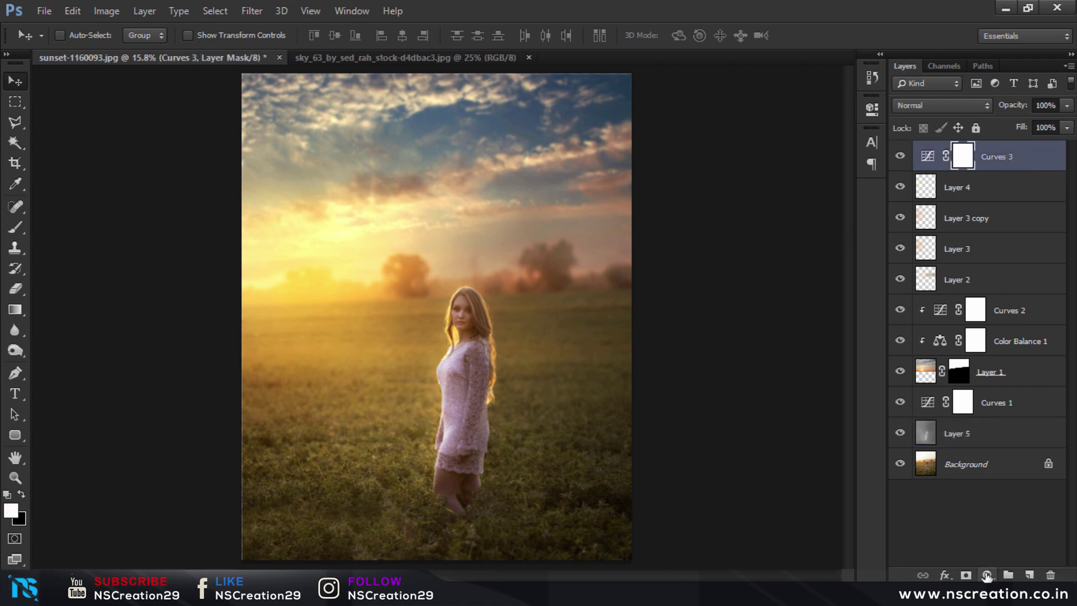
click(987, 575)
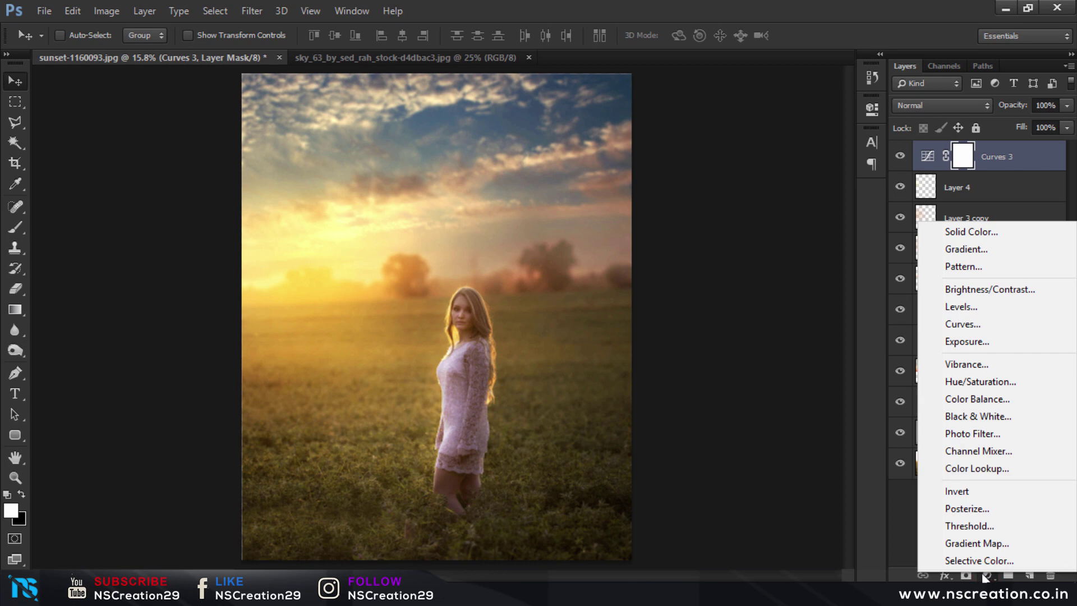
- Add a Gradient Map from the Violet, Orange preset with its dark stop changed to navy 0a2a59
click(978, 543)
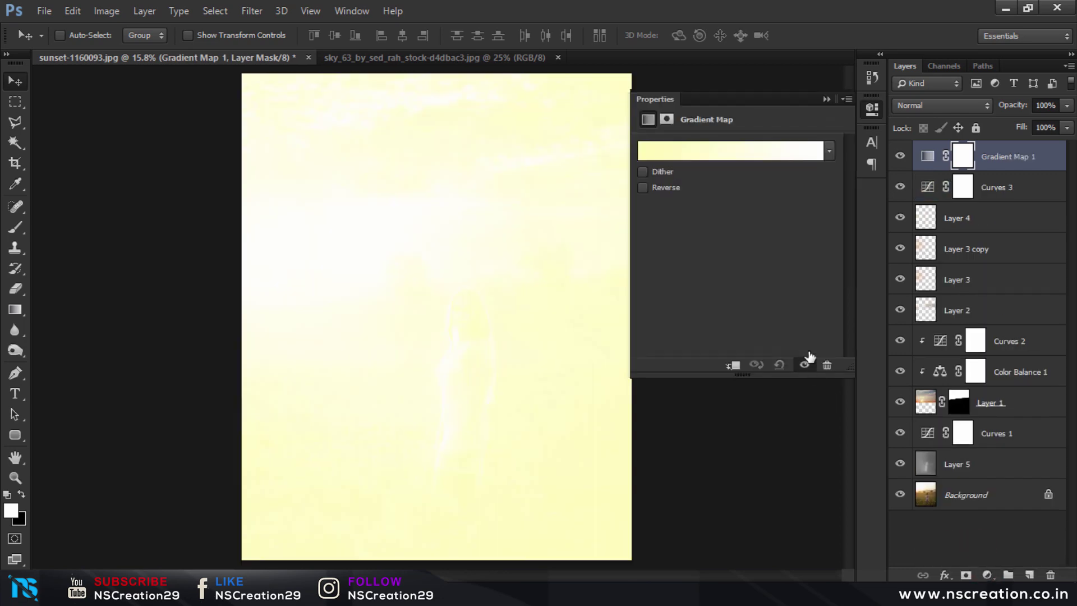
click(755, 151)
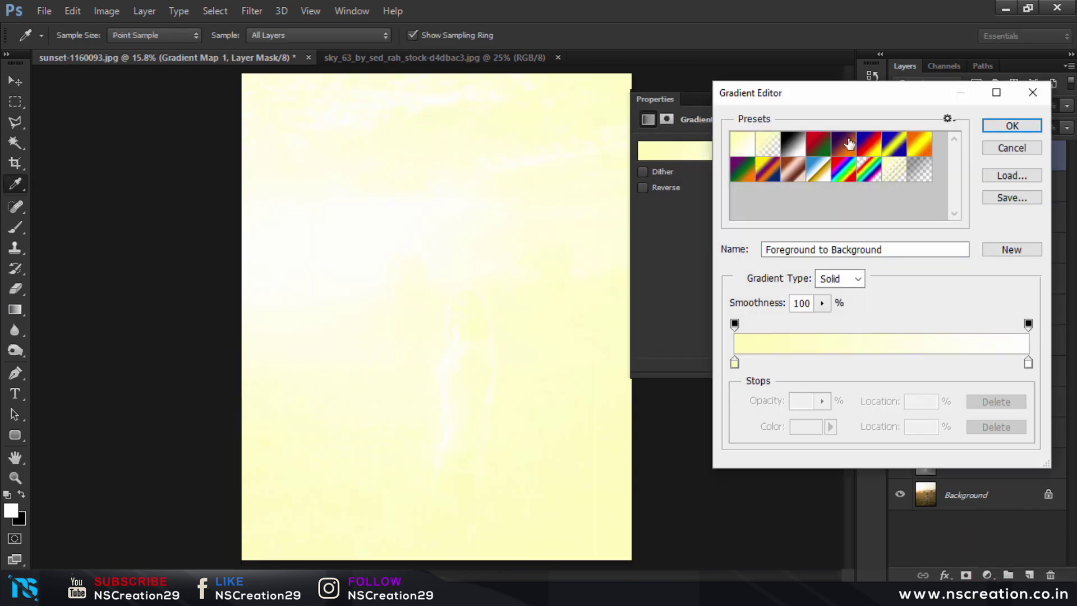
click(843, 141)
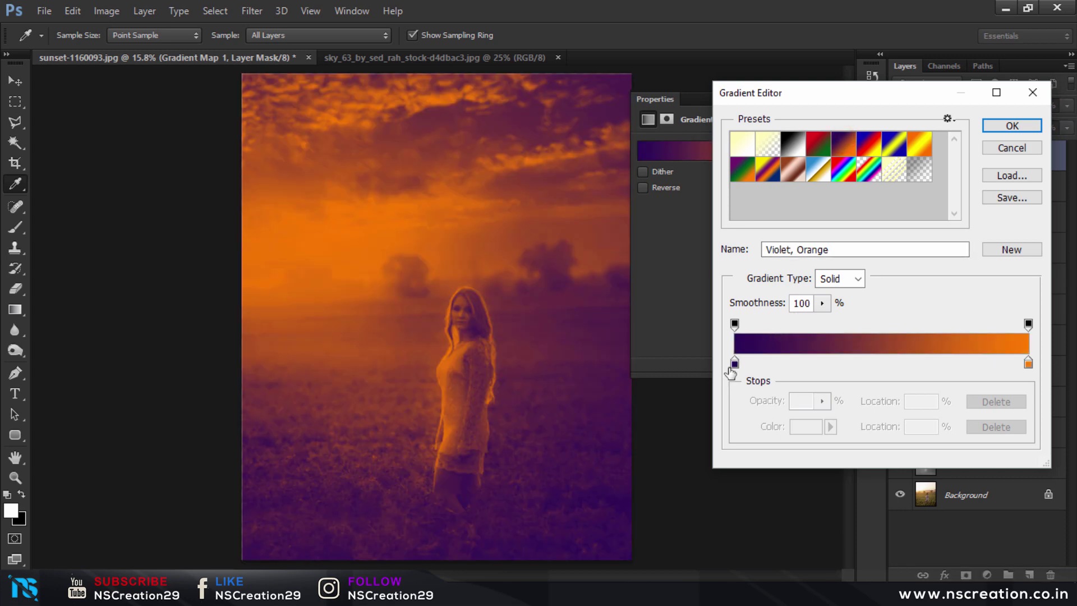
click(734, 363)
click(808, 428)
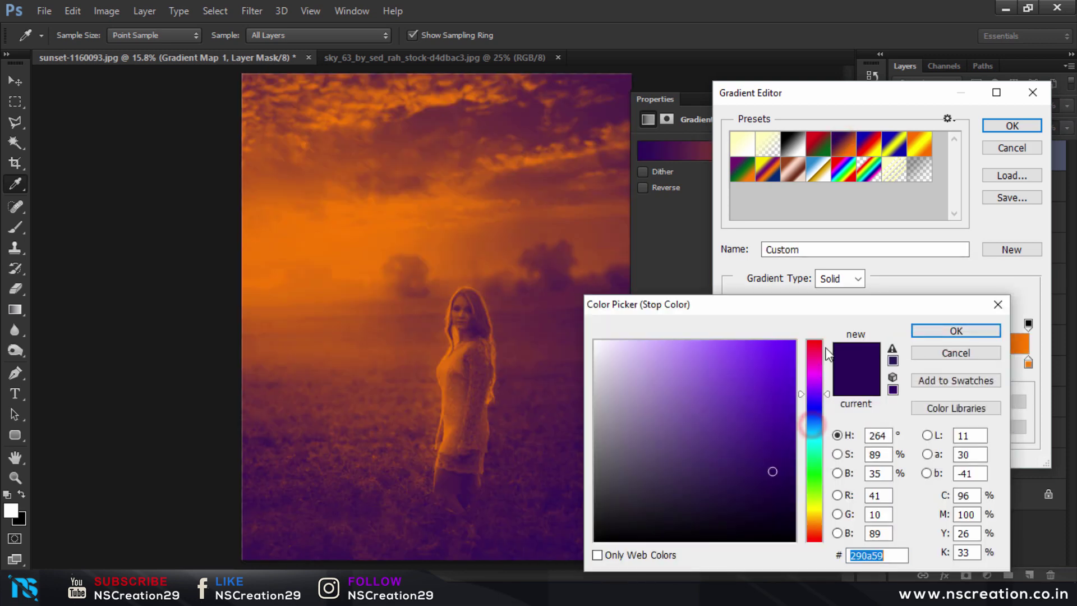
click(814, 416)
click(809, 421)
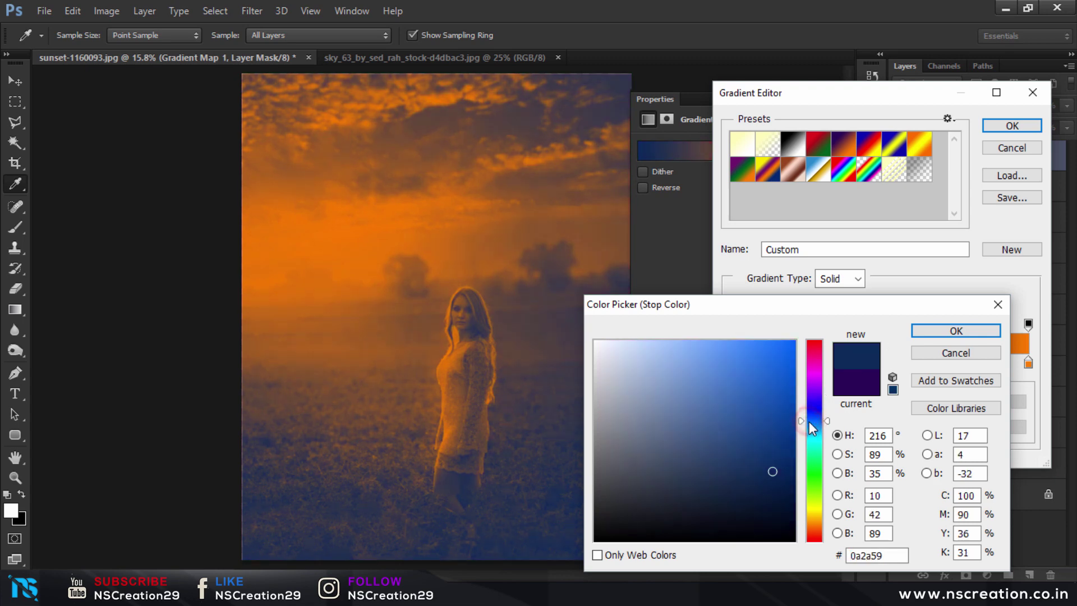
click(945, 331)
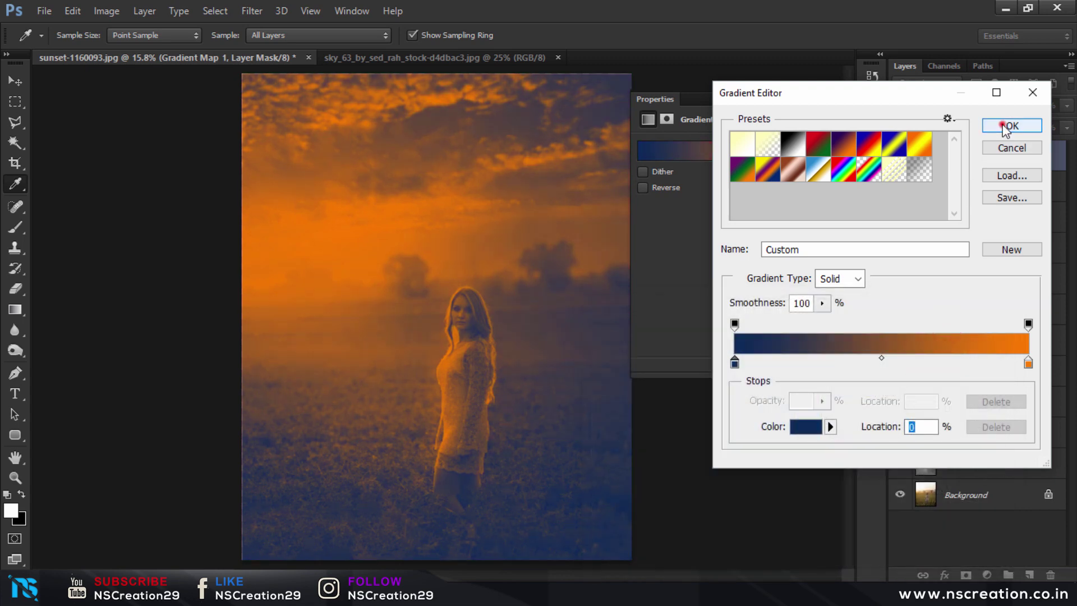
click(1002, 126)
click(821, 100)
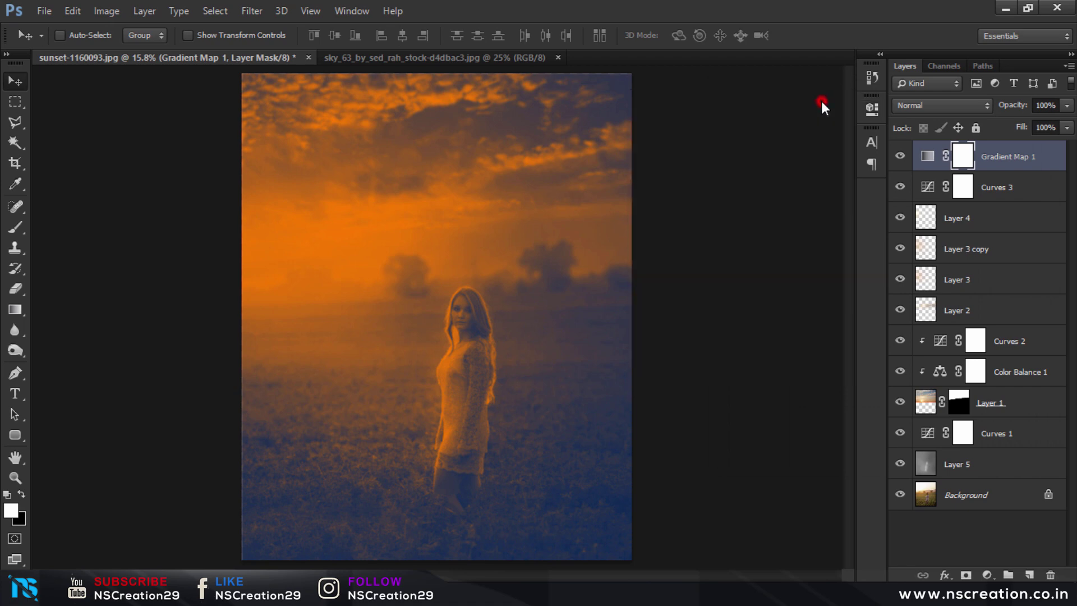
- Set Gradient Map 1 to Soft Light blending at 22% opacity
click(909, 105)
click(909, 311)
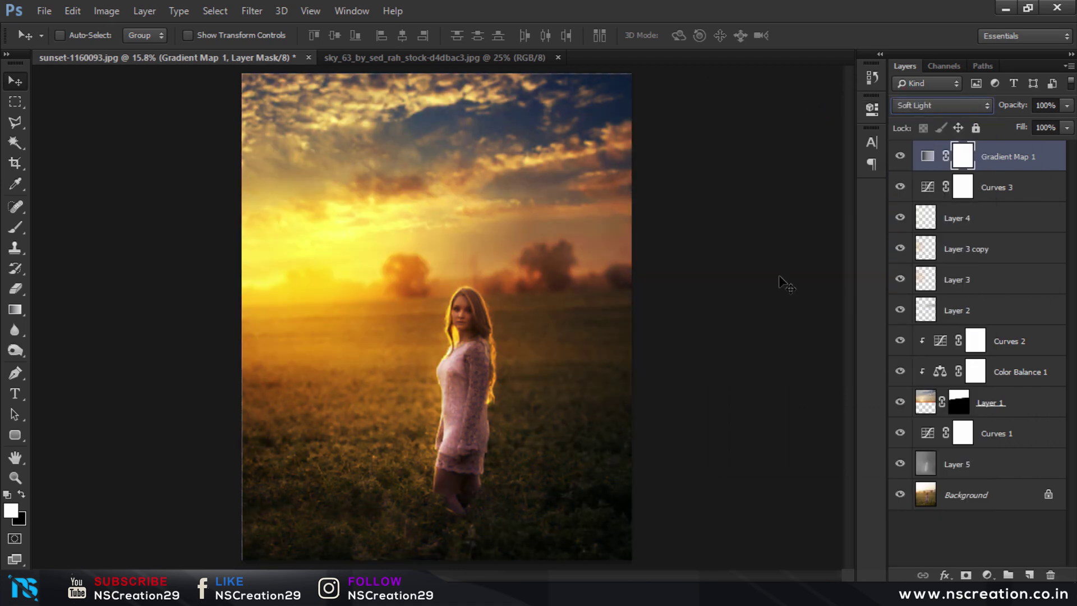
click(941, 105)
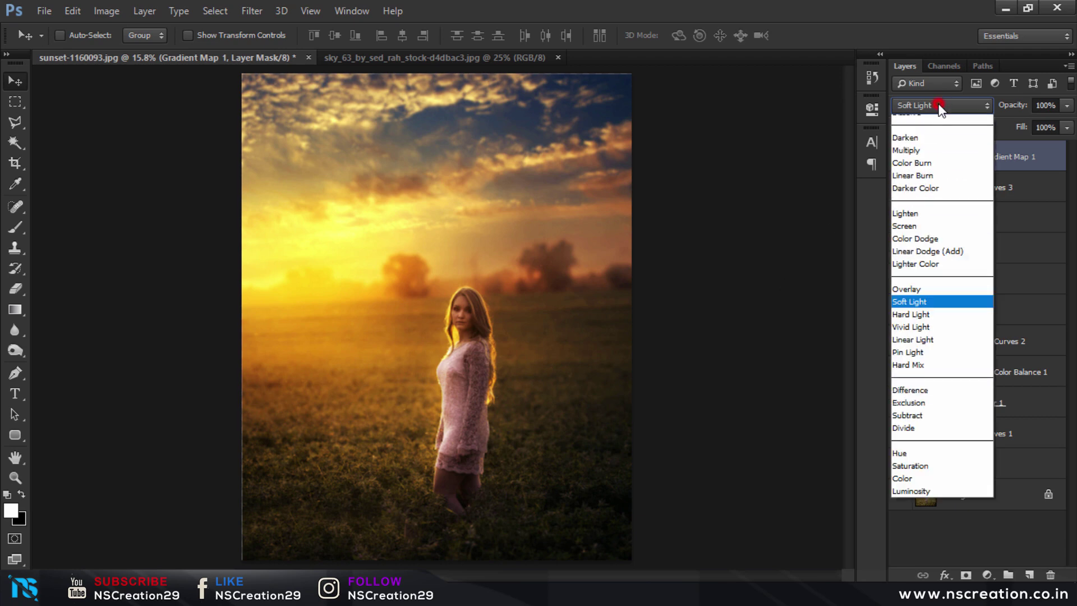
click(916, 326)
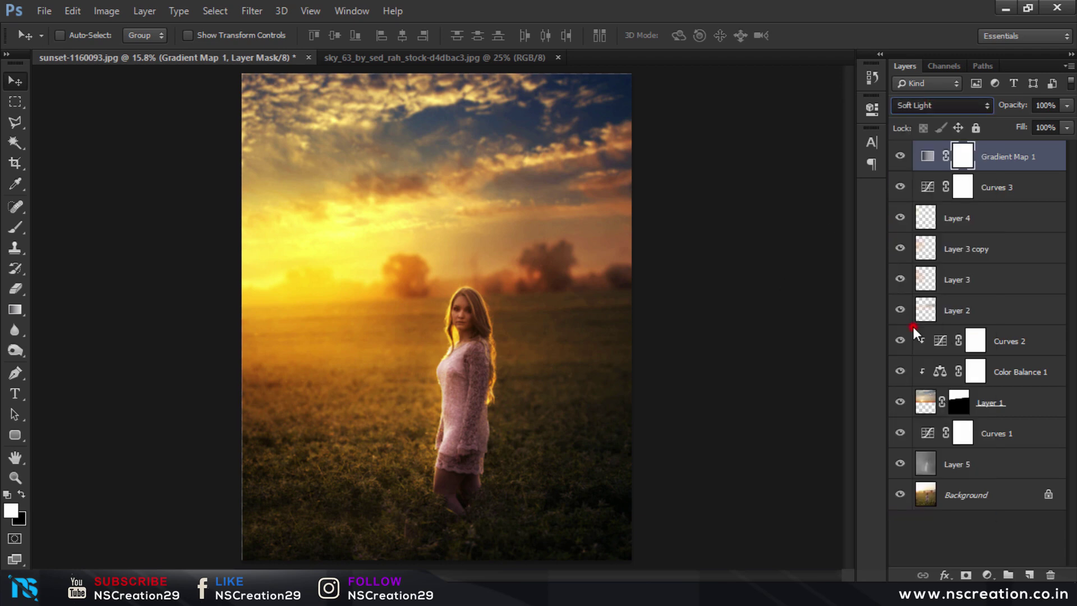
mouse_move(1013, 105)
mouse_down()
mouse_move(969, 115)
mouse_move(994, 110)
mouse_up()
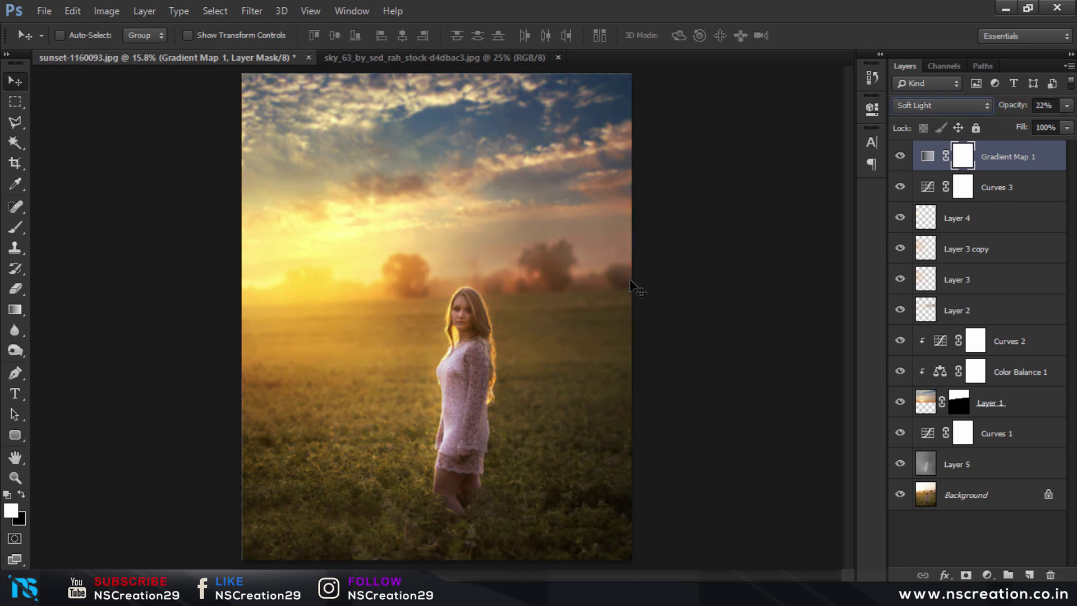
click(581, 280)
- Zoom and toggle Gradient Map 1's visibility to compare the image with and without it
key(ctrl+minus)
key(ctrl+plus)
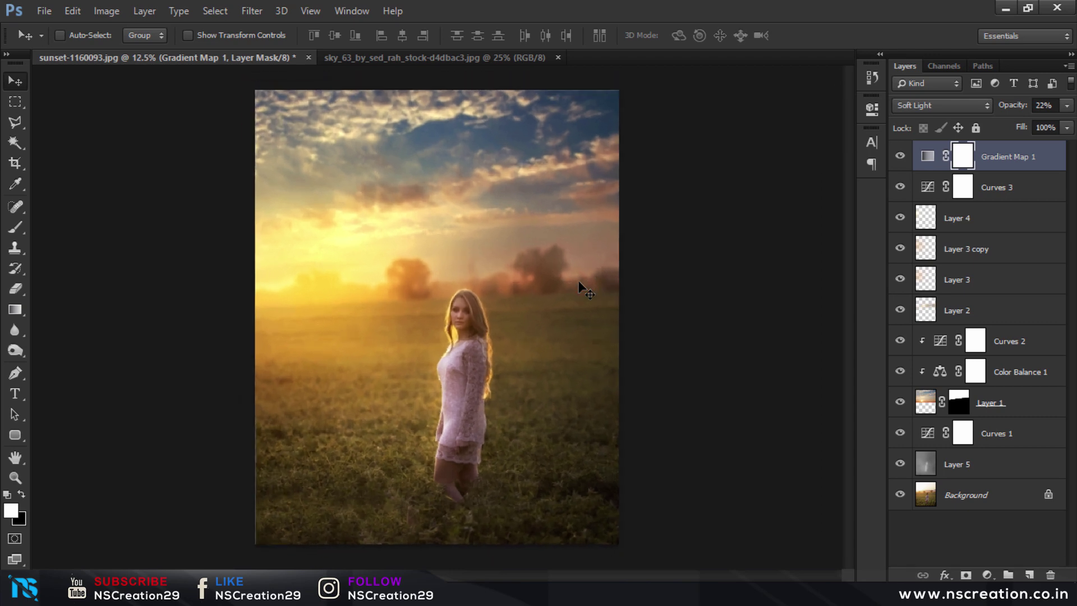
key(ctrl+plus)
key(ctrl+minus)
key(ctrl+minus)
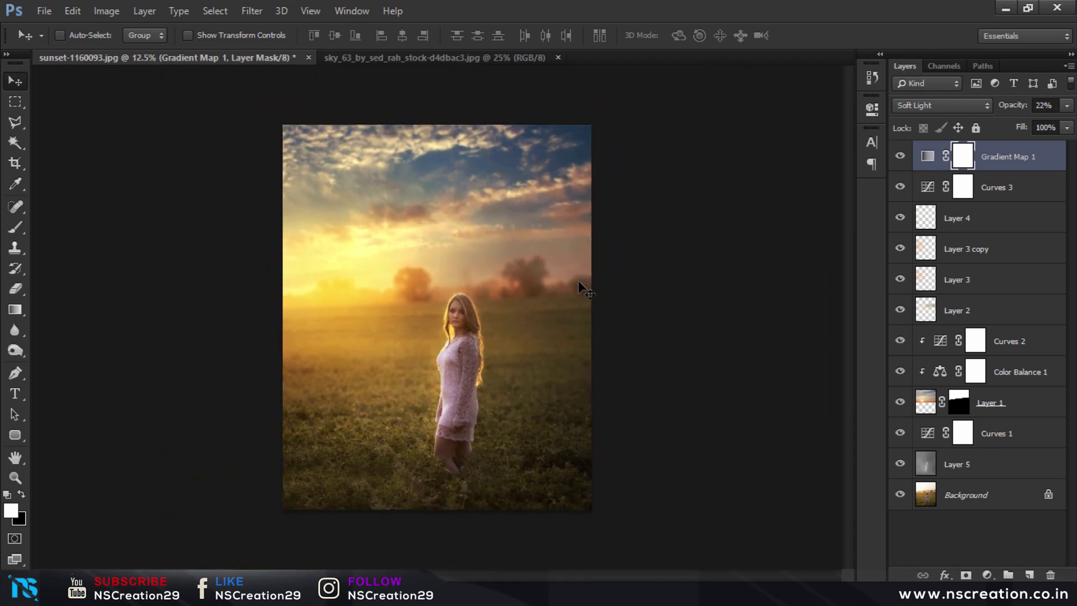
click(901, 156)
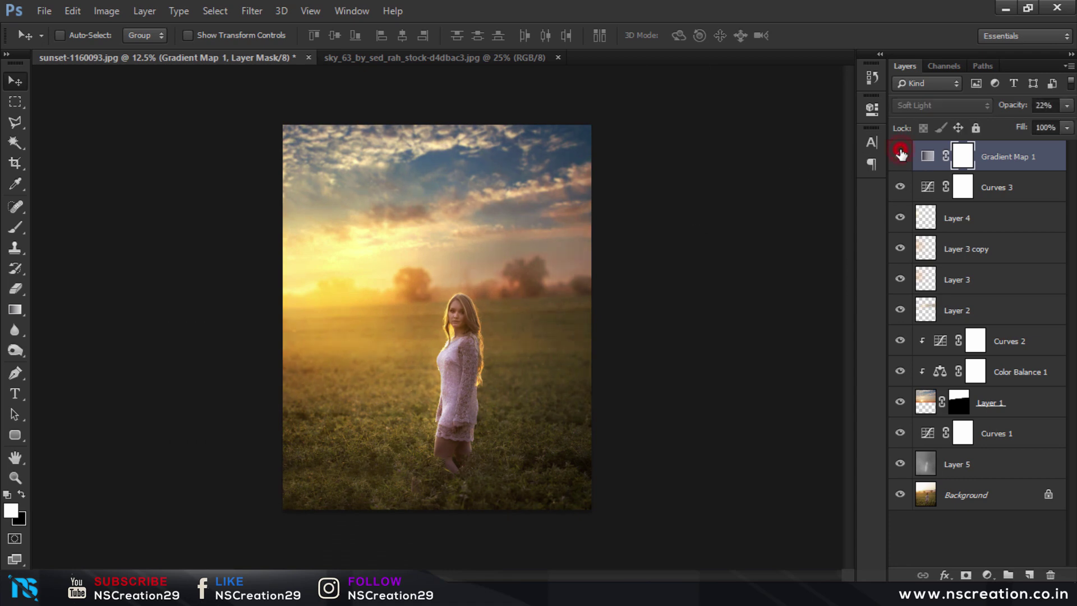
click(901, 155)
click(901, 155)
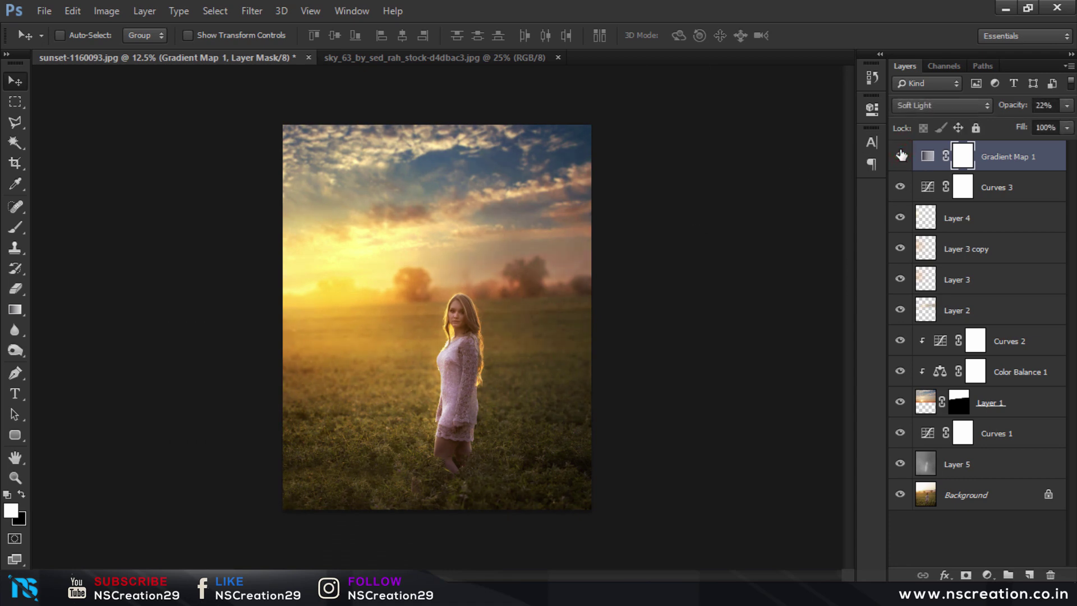
- Add a Color Lookup adjustment using the DropBlues.3DL look and compare it on and off
click(988, 575)
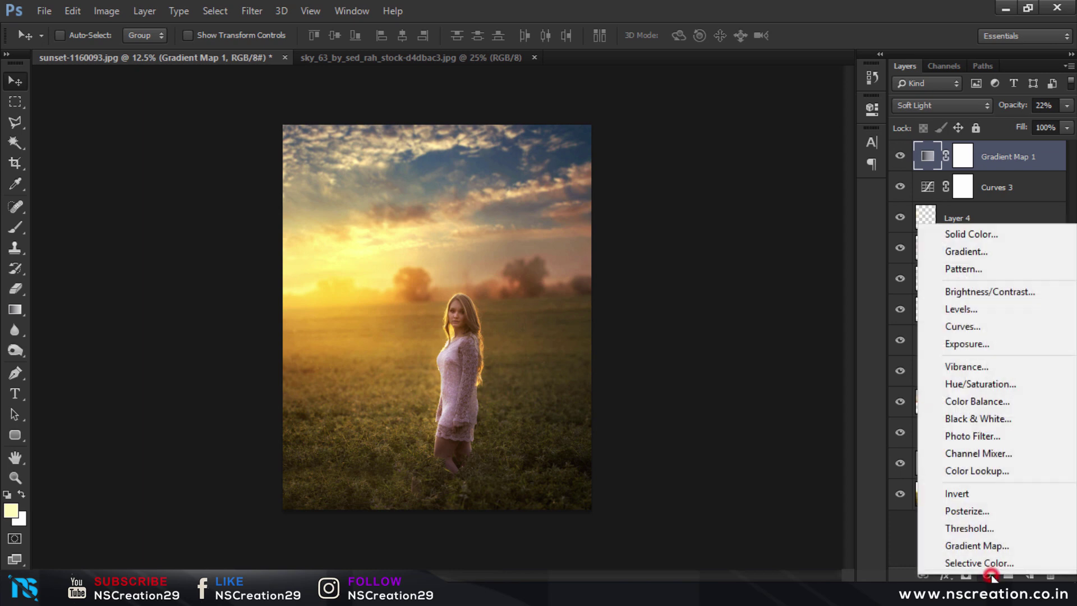
click(966, 471)
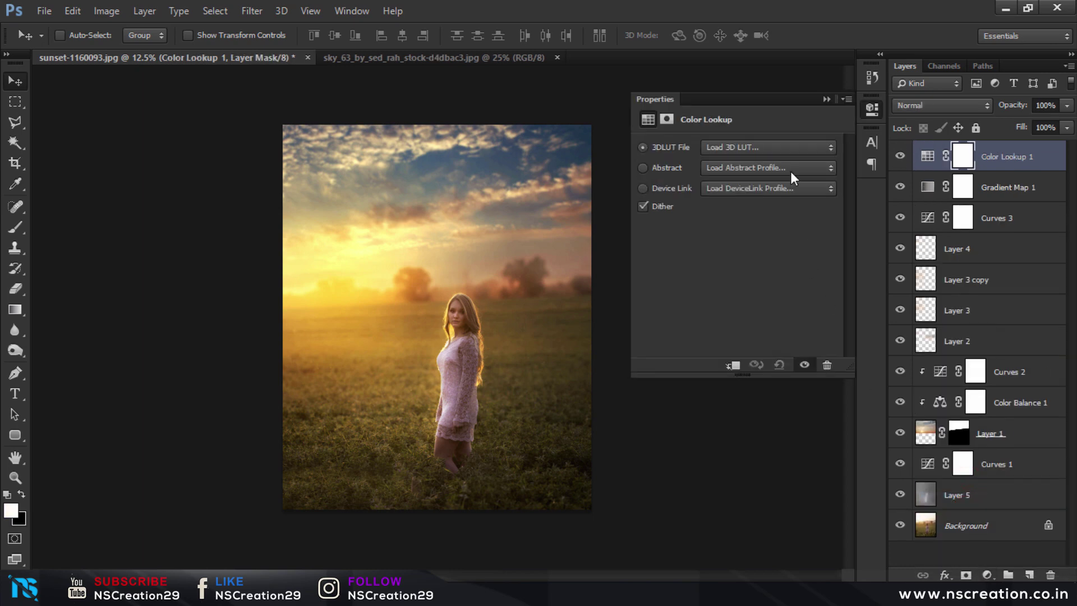
click(786, 148)
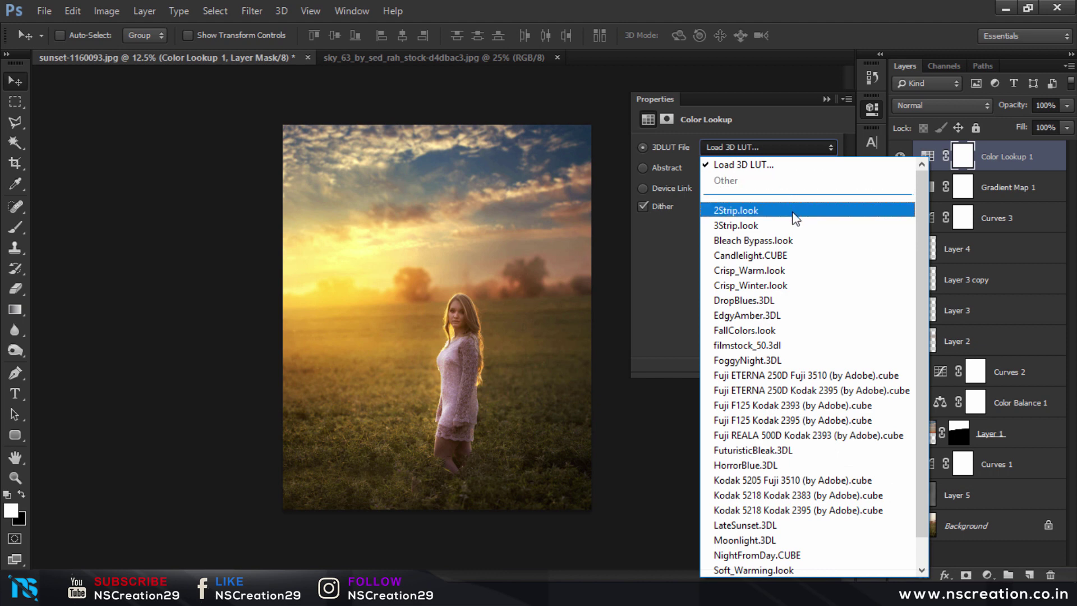
click(783, 297)
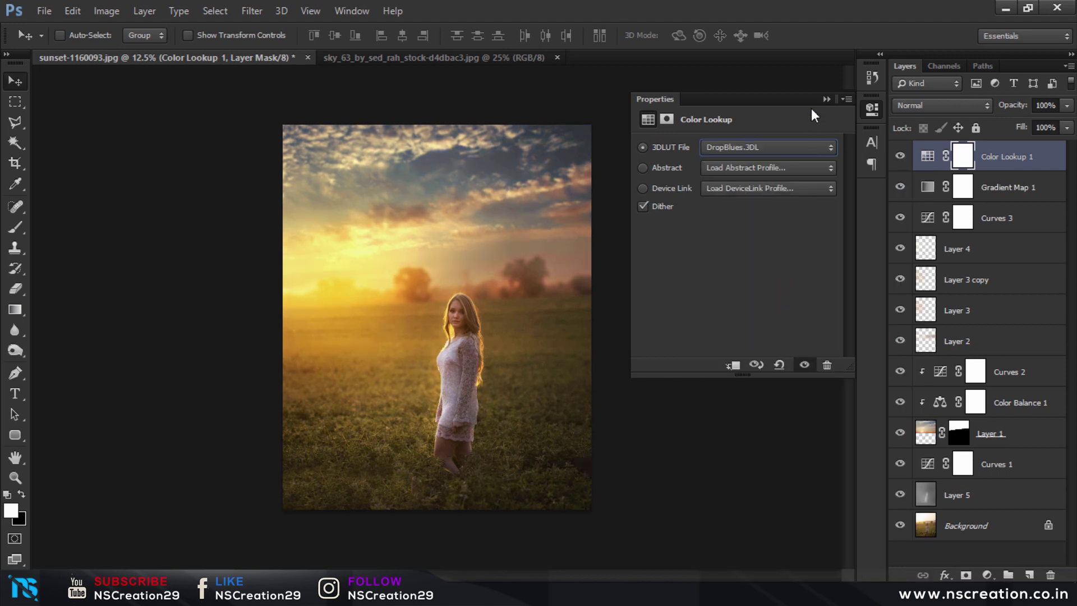
click(826, 100)
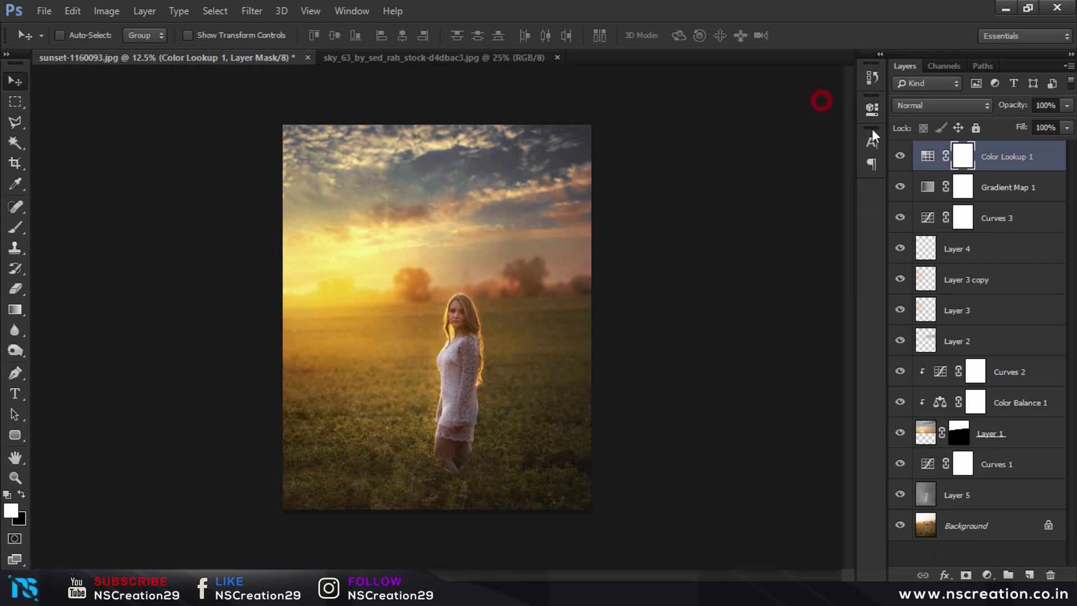
click(900, 157)
click(900, 156)
- Lower Color Lookup 1 to 55% opacity and stamp all visible layers into Layer 6
mouse_move(1015, 110)
mouse_down()
mouse_move(994, 112)
mouse_move(1005, 108)
mouse_up()
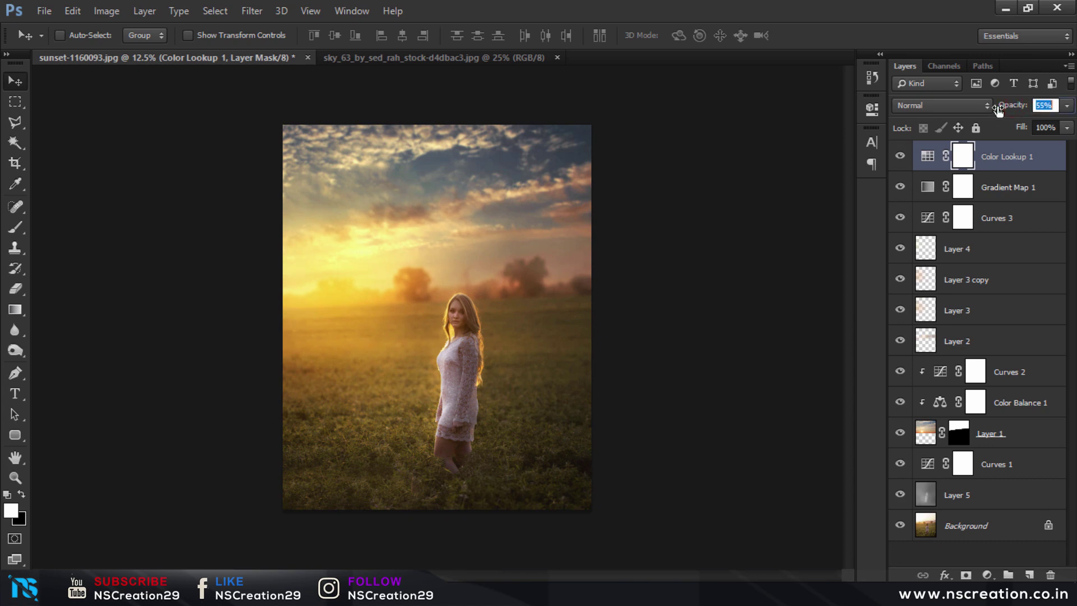
click(902, 157)
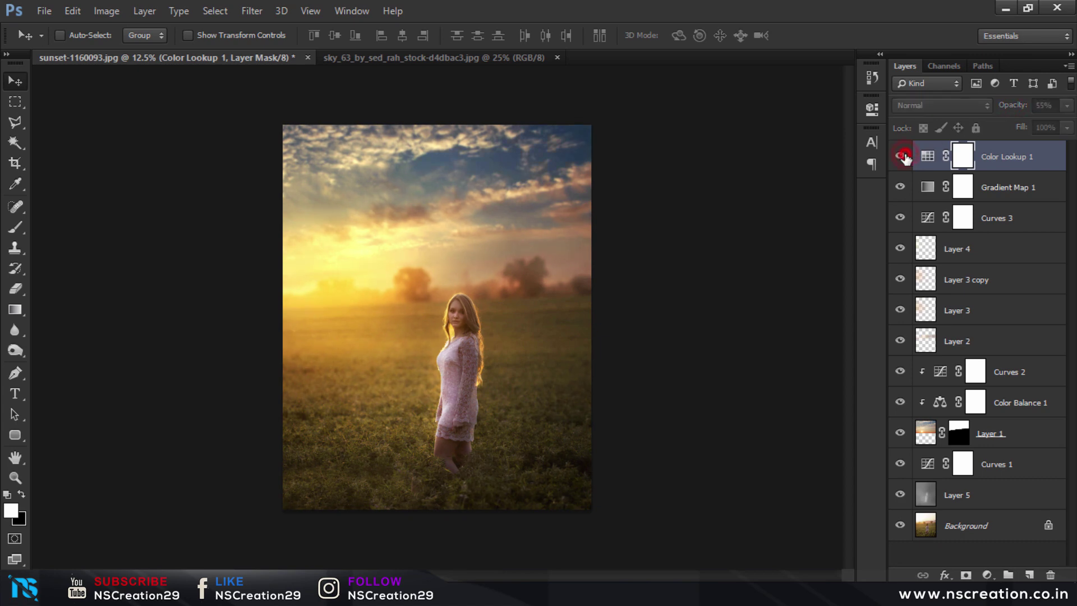
click(902, 157)
click(901, 156)
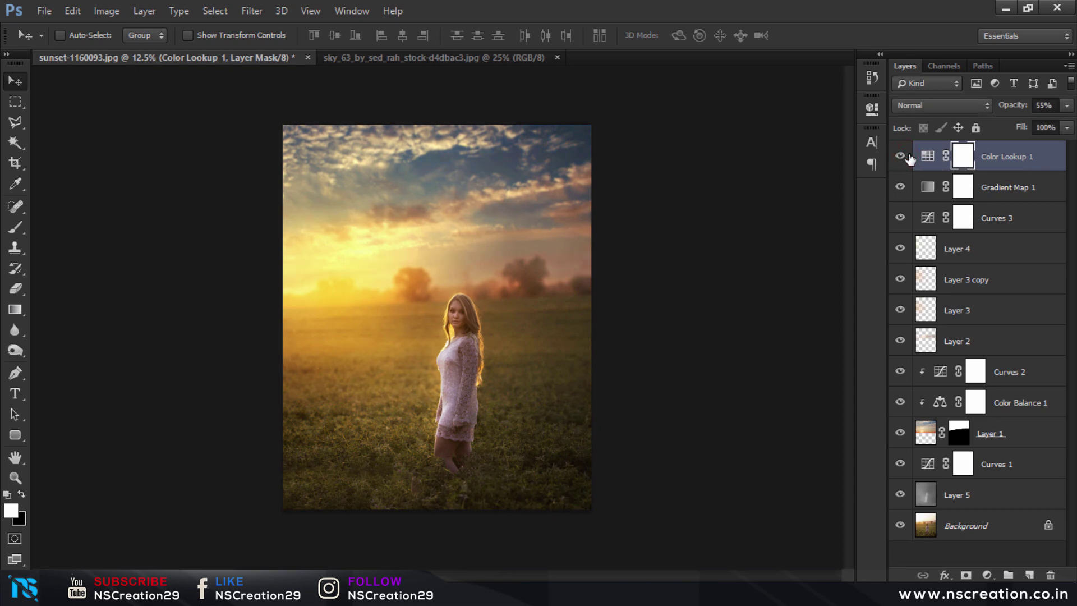
click(1020, 165)
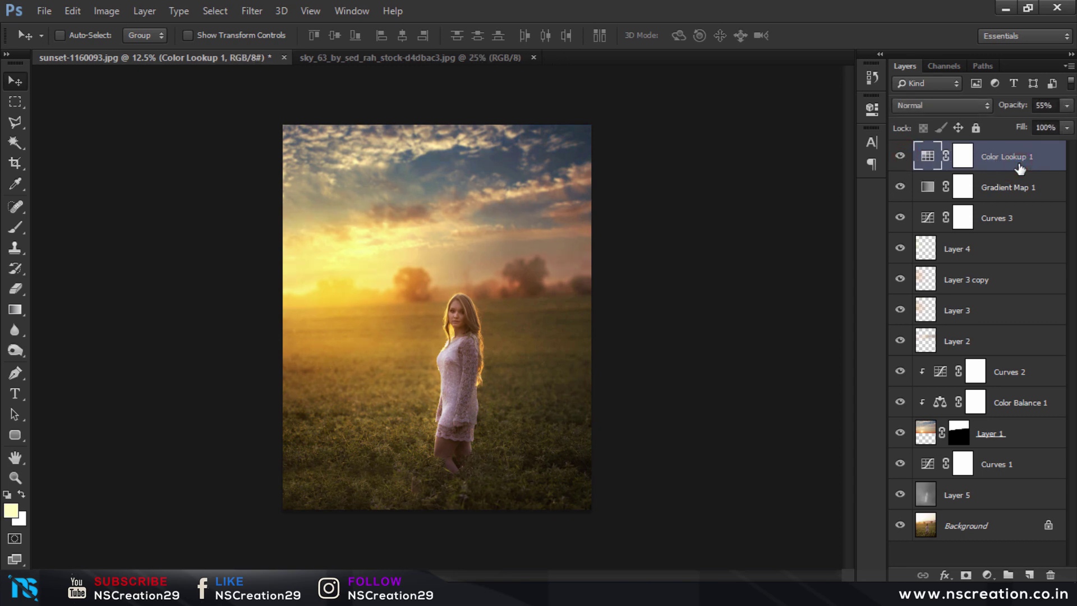
key(ctrl+shift+alt+e)
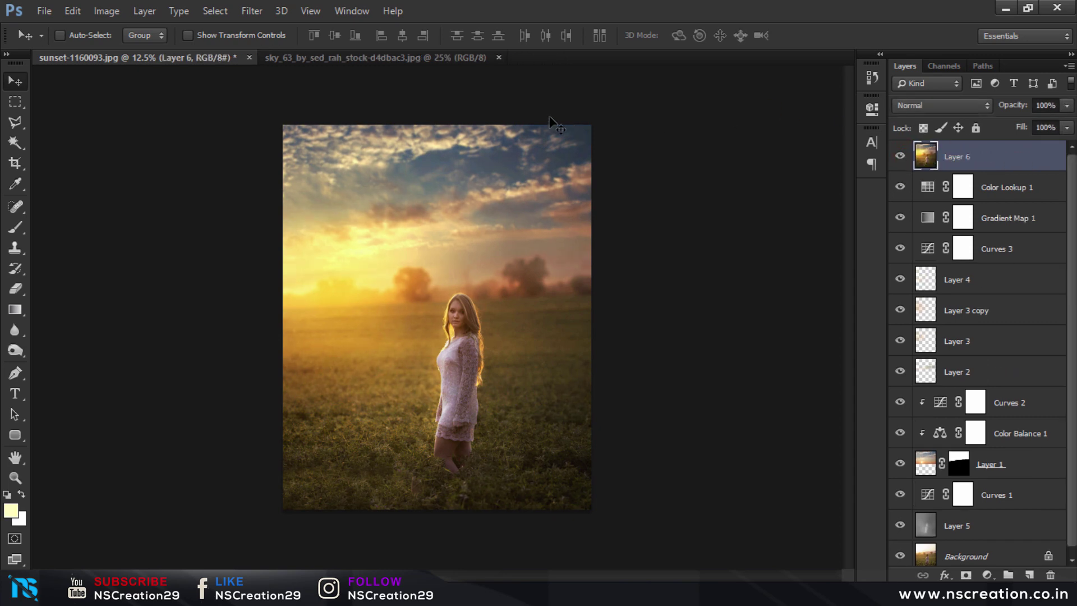
- Run Camera Raw Filter on the merged layer: Contrast +10, Highlights +18, Shadows +4, Clarity +17, Vibrance +8
click(251, 11)
click(276, 102)
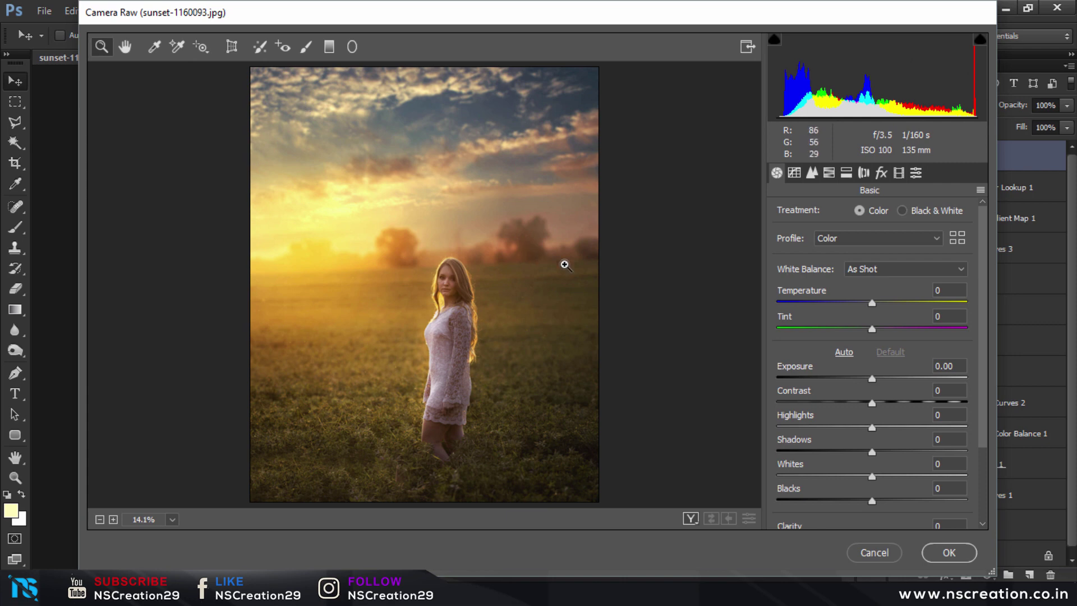
scroll(982, 313, down, 3)
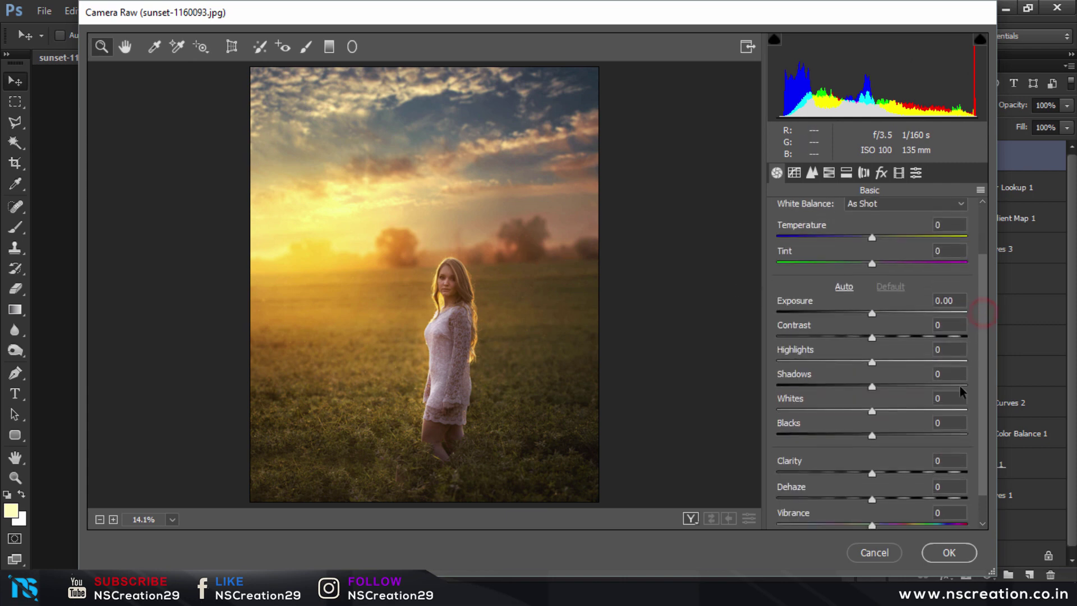
click(886, 473)
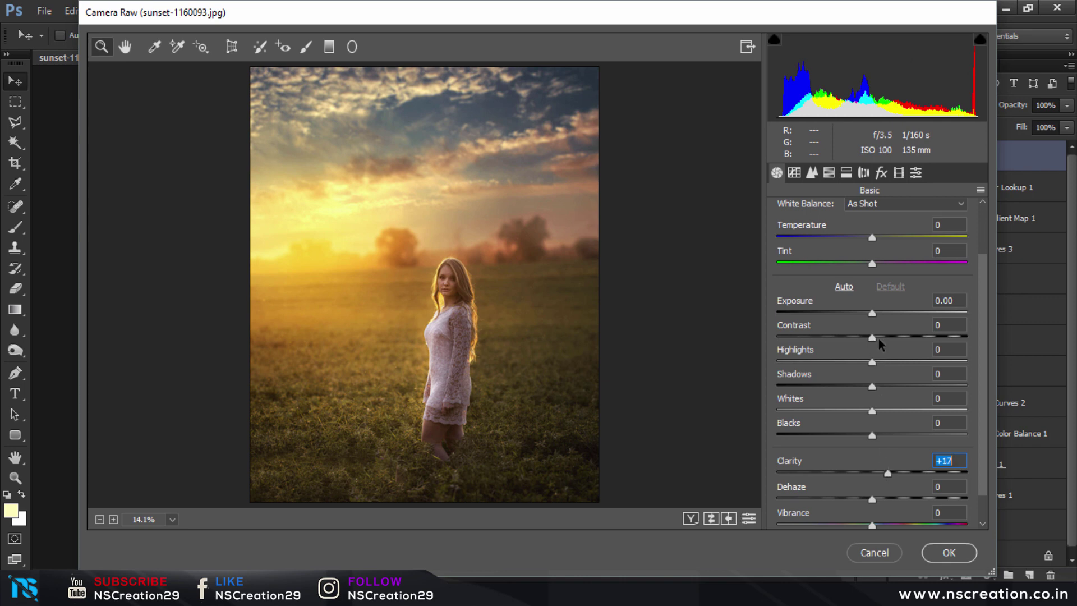
drag(876, 337, 888, 362)
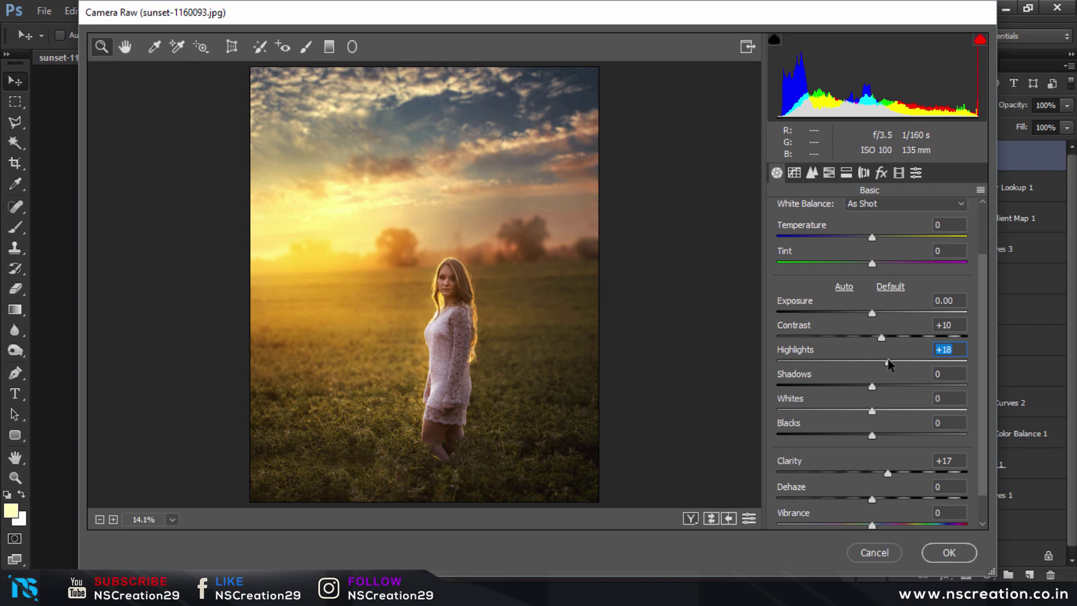
drag(872, 386, 876, 386)
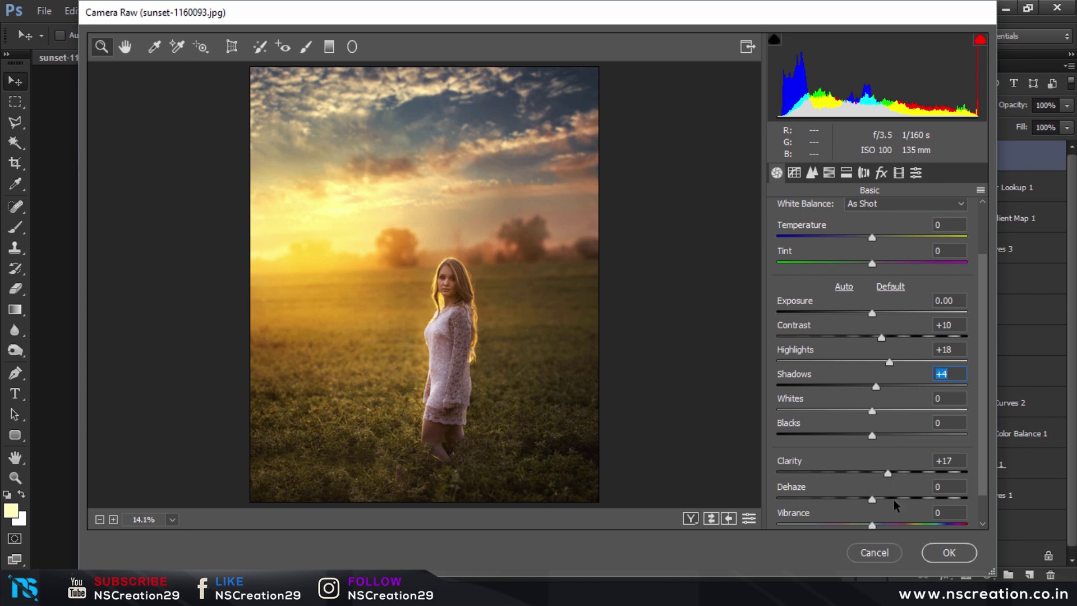
click(881, 525)
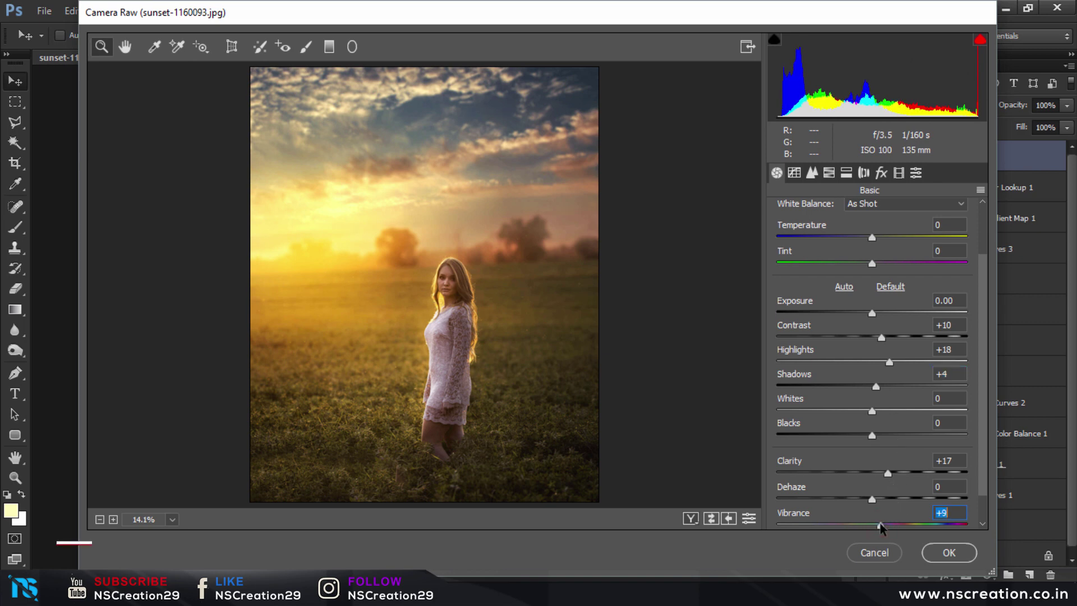
drag(880, 524, 879, 524)
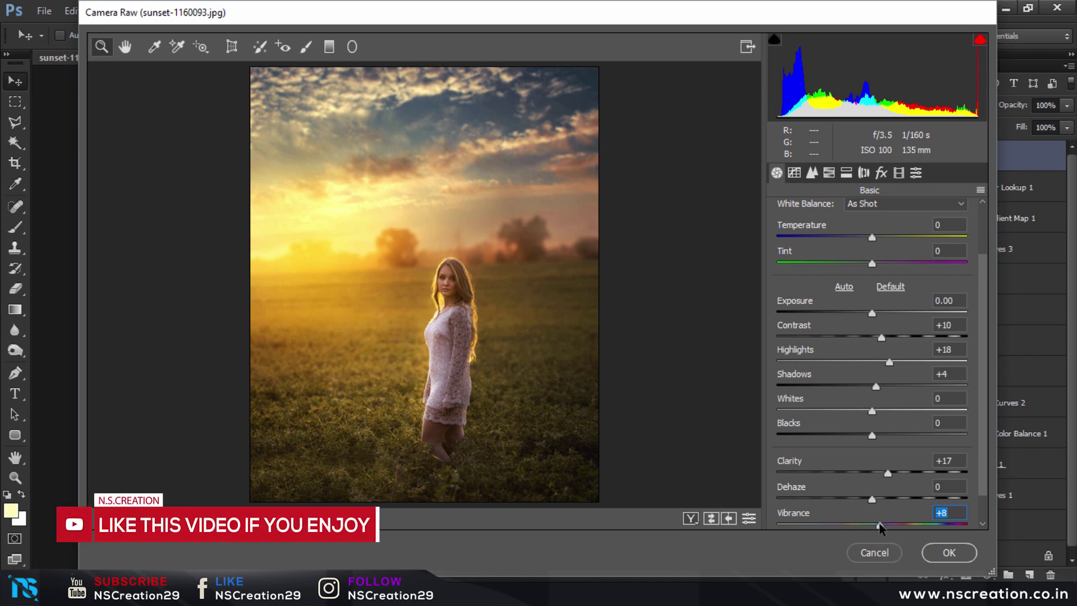
- Shift the Blues hue and boost HSL saturation of Blues (+11) and Greens (+21)
click(829, 172)
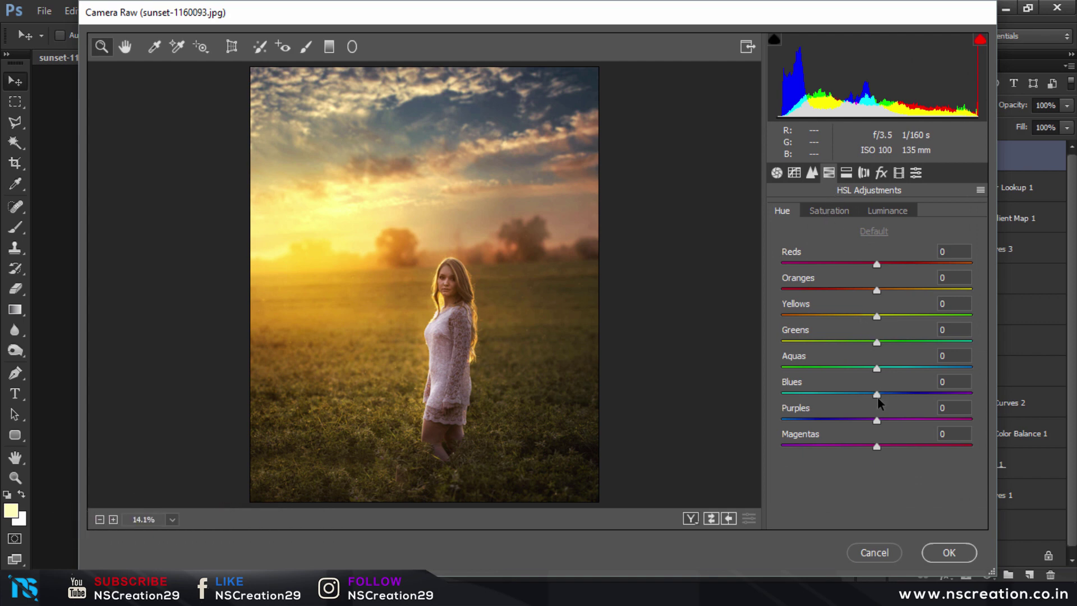
mouse_move(877, 394)
mouse_down()
mouse_move(912, 392)
mouse_move(843, 391)
mouse_move(917, 387)
mouse_move(883, 388)
mouse_up()
click(850, 212)
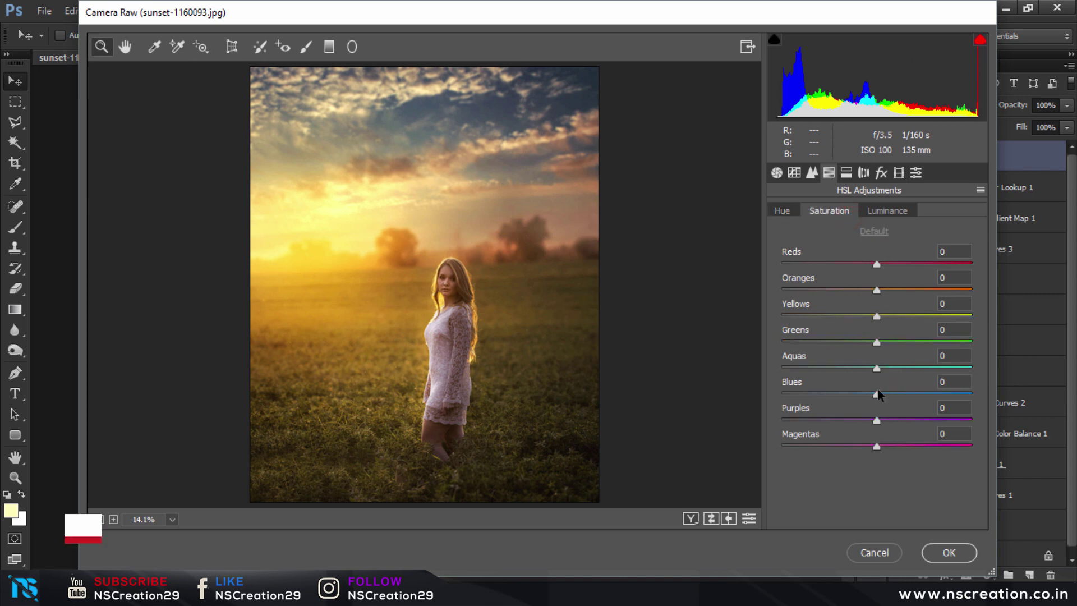
mouse_move(877, 394)
mouse_down()
mouse_move(856, 394)
mouse_move(907, 383)
mouse_move(895, 378)
mouse_up()
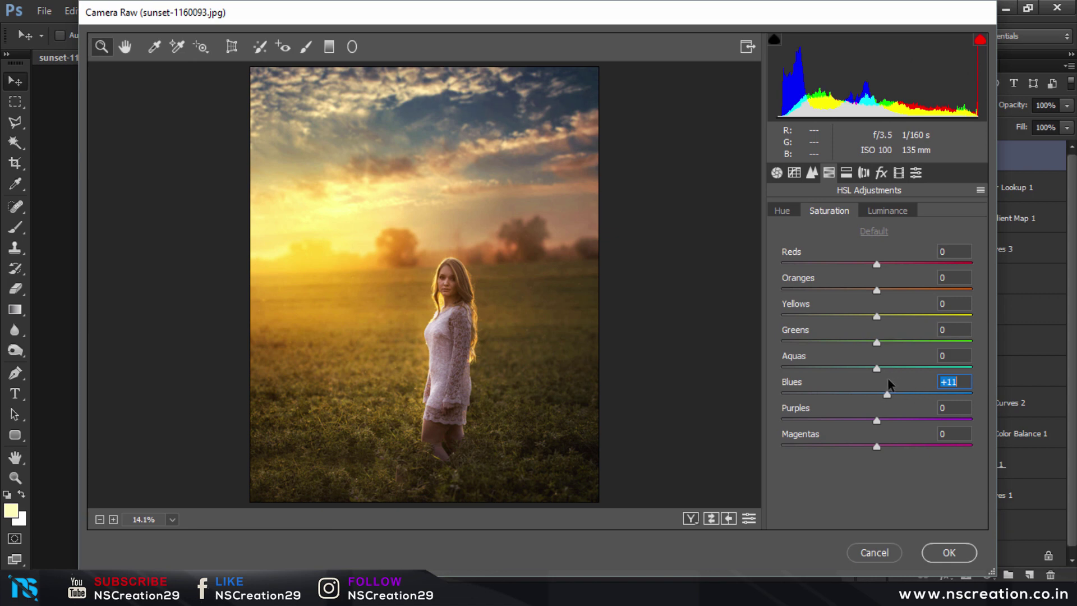
mouse_move(894, 342)
mouse_down()
mouse_move(952, 335)
mouse_move(896, 339)
mouse_move(892, 369)
mouse_up()
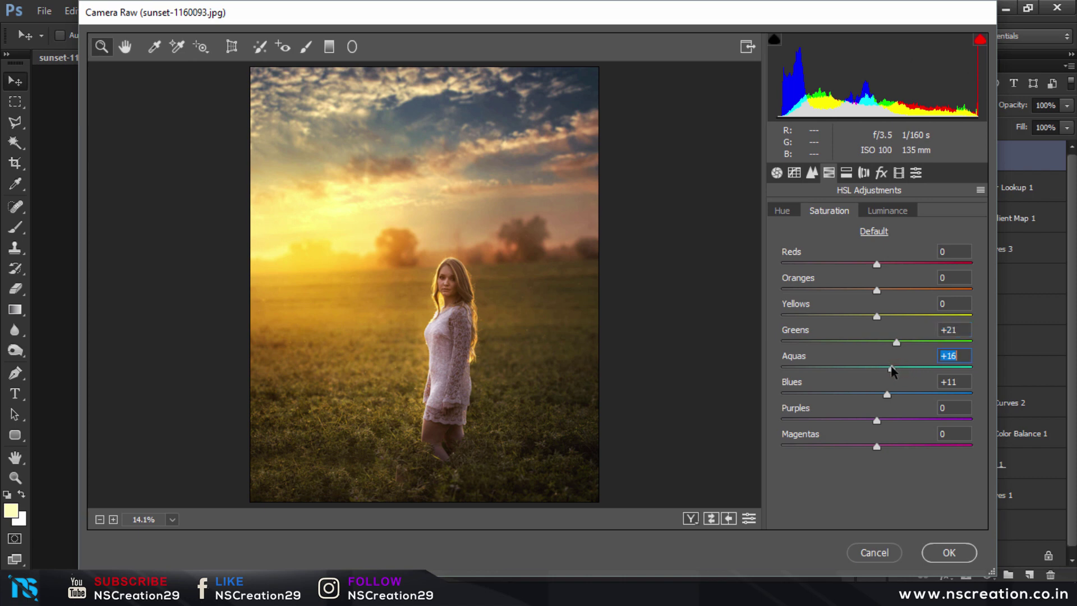
- Raise HSL luminance of Blues to +62 and Aquas to +27
click(871, 209)
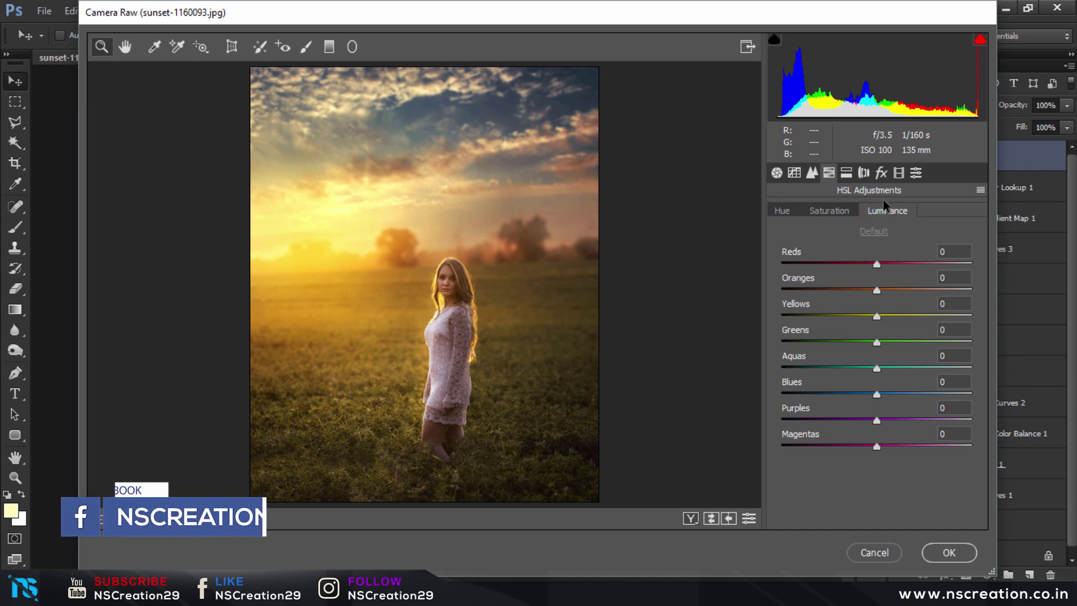
click(898, 392)
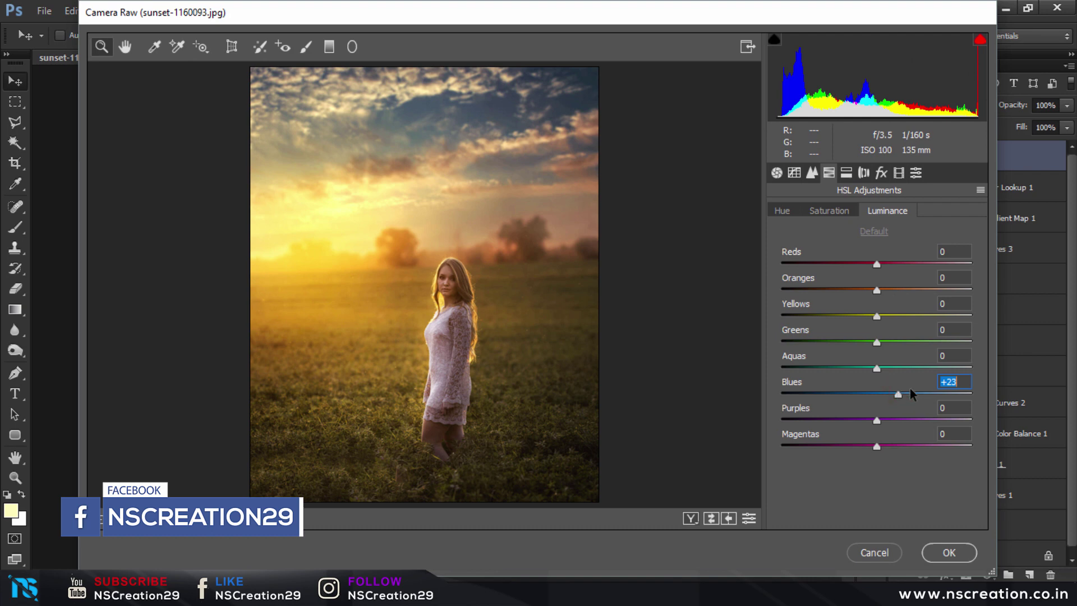
mouse_move(898, 393)
mouse_down()
mouse_move(945, 393)
mouse_move(902, 371)
mouse_up()
click(919, 368)
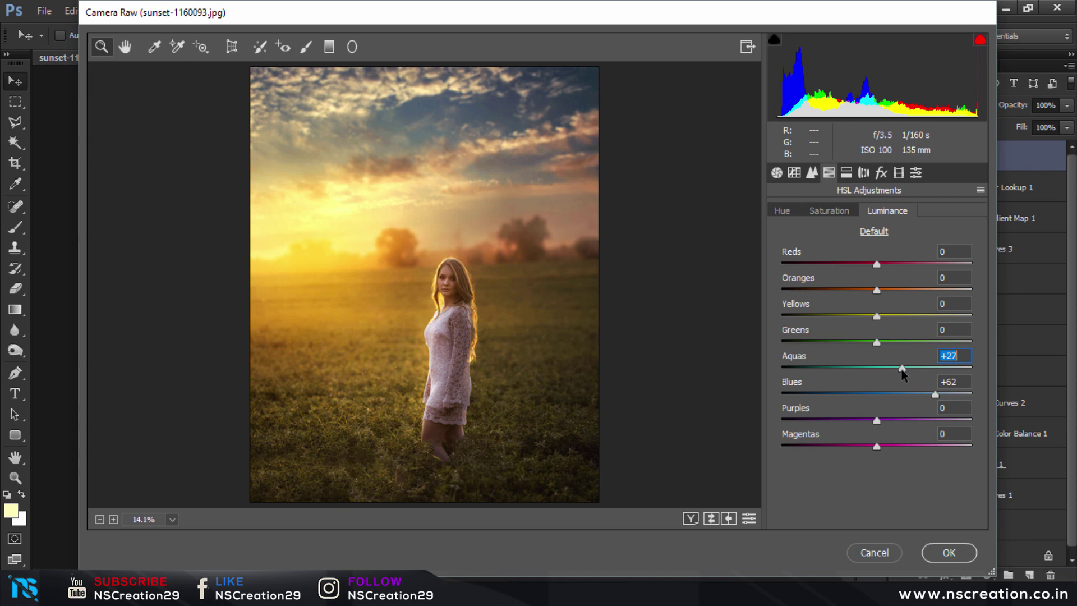
click(899, 173)
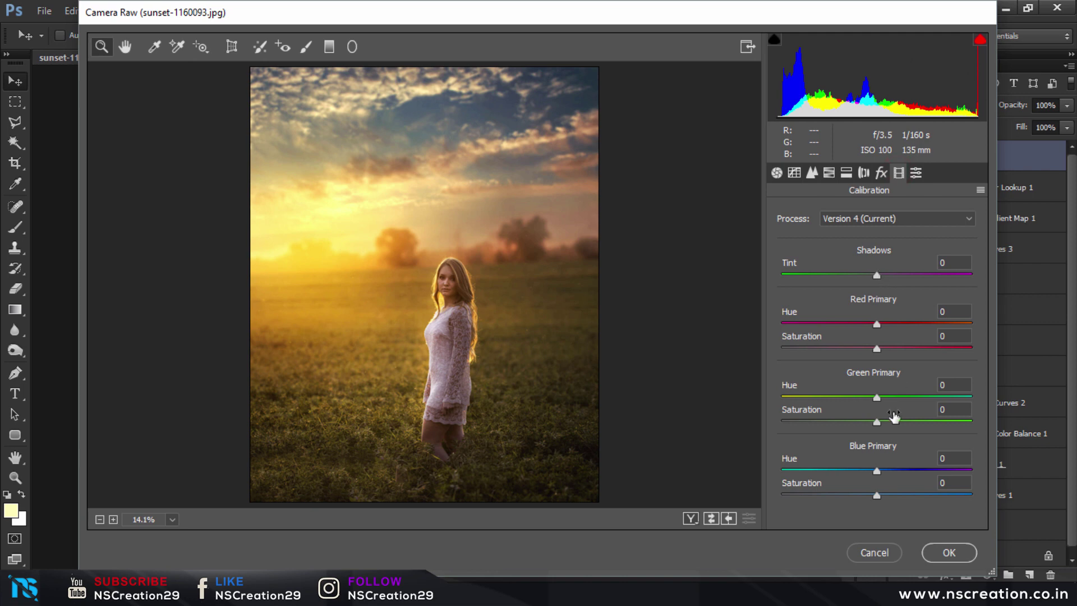
- Set Blue Primary hue +7, Green Primary hue +6, a -6 vignette, and apply to Layer 6
mouse_move(877, 470)
mouse_down()
mouse_move(856, 471)
mouse_move(883, 471)
mouse_up()
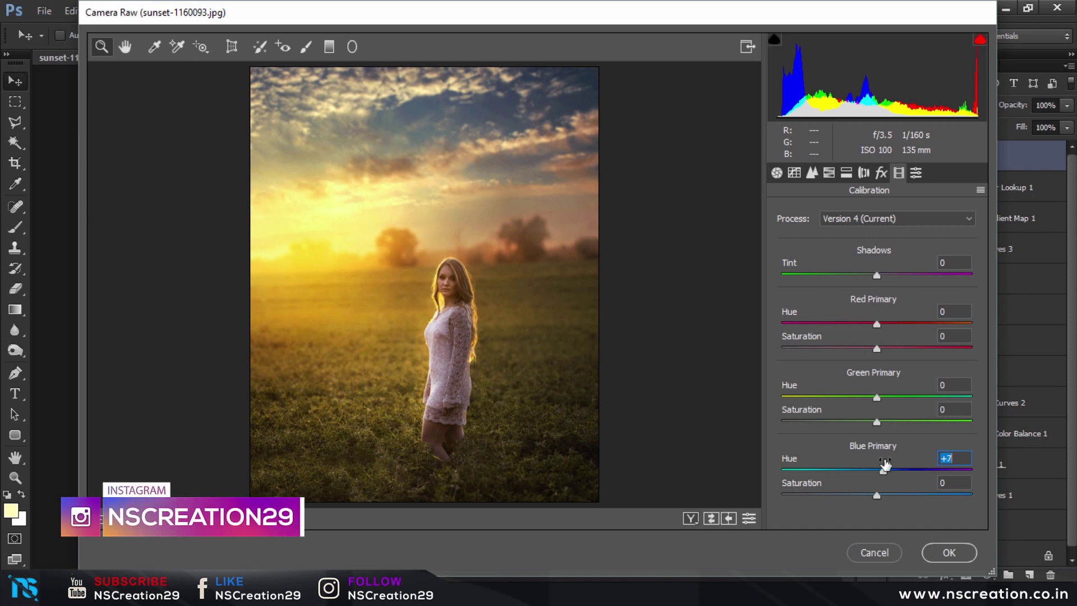
mouse_move(877, 399)
mouse_down()
mouse_move(867, 404)
mouse_move(885, 403)
mouse_up()
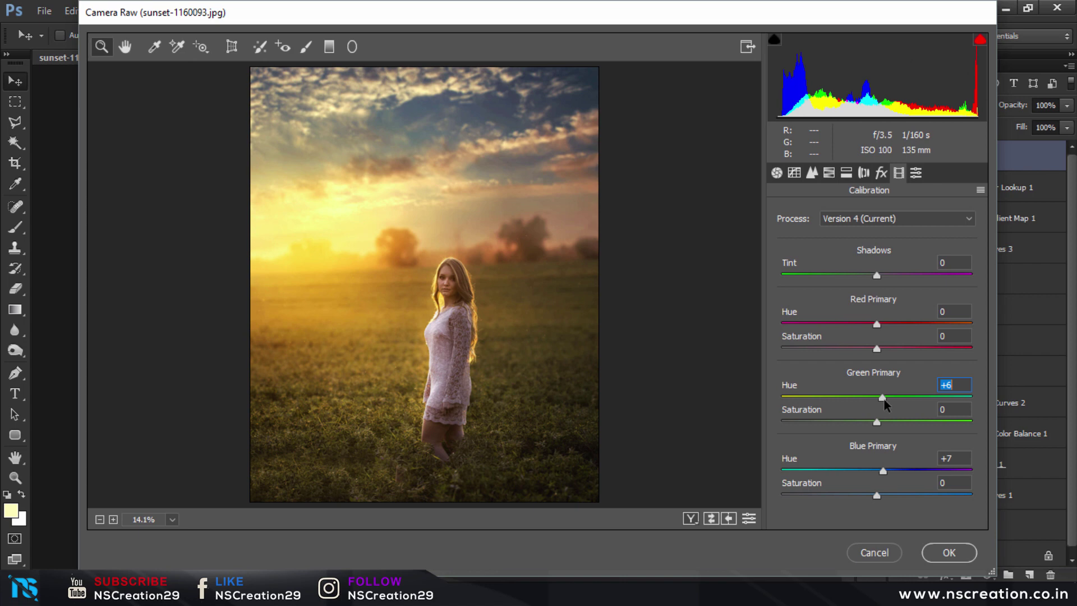
click(881, 174)
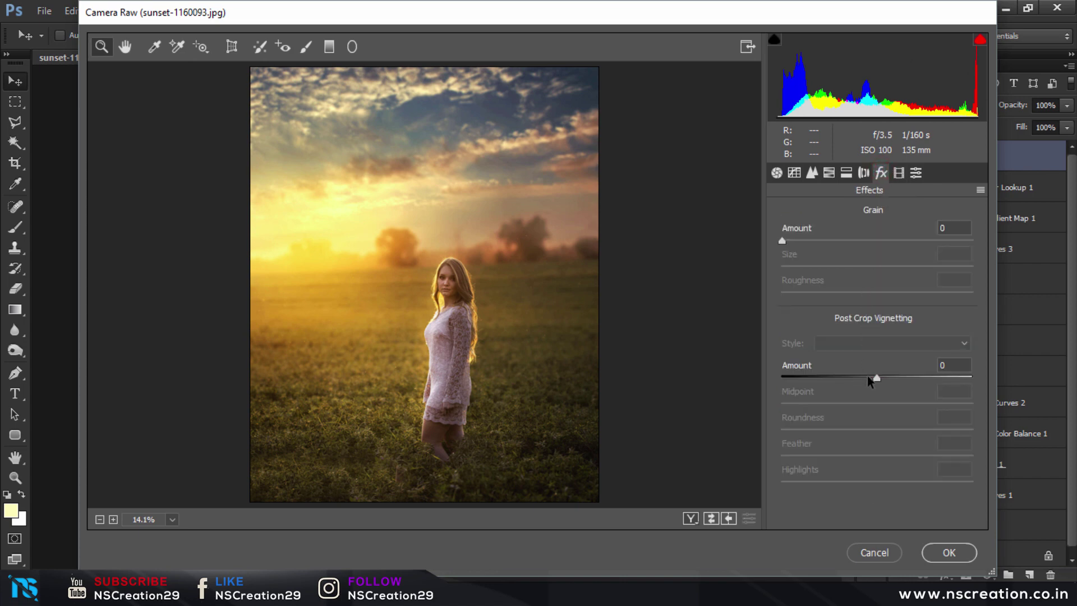
click(870, 377)
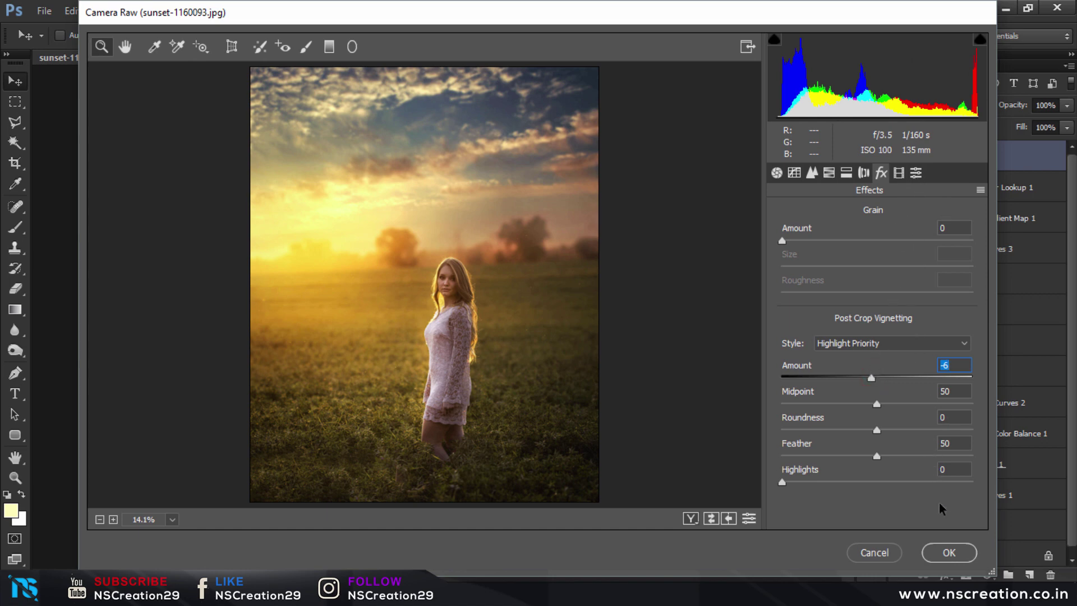
click(946, 558)
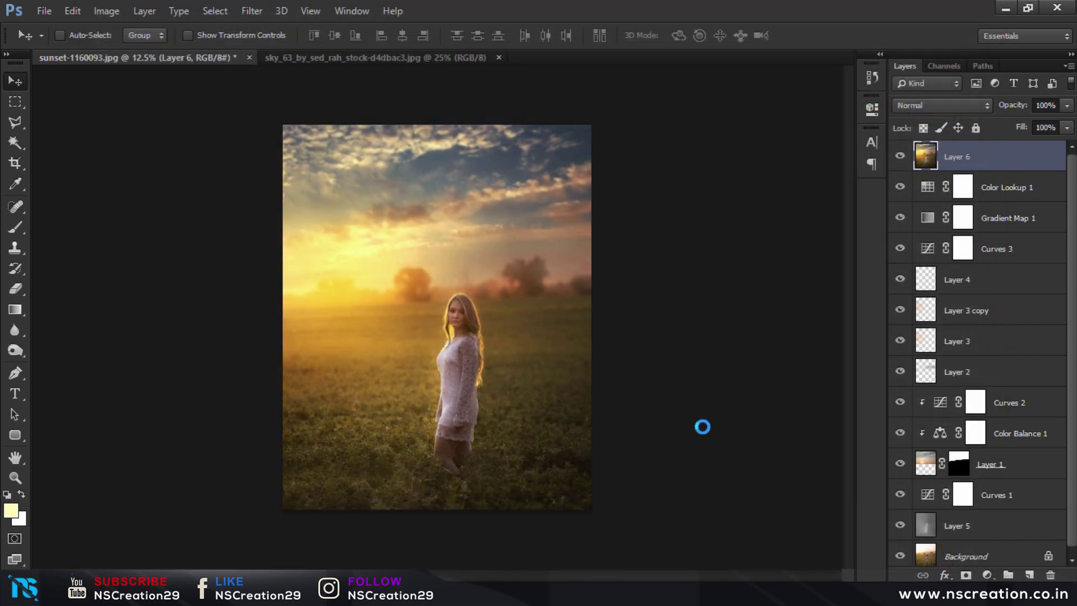